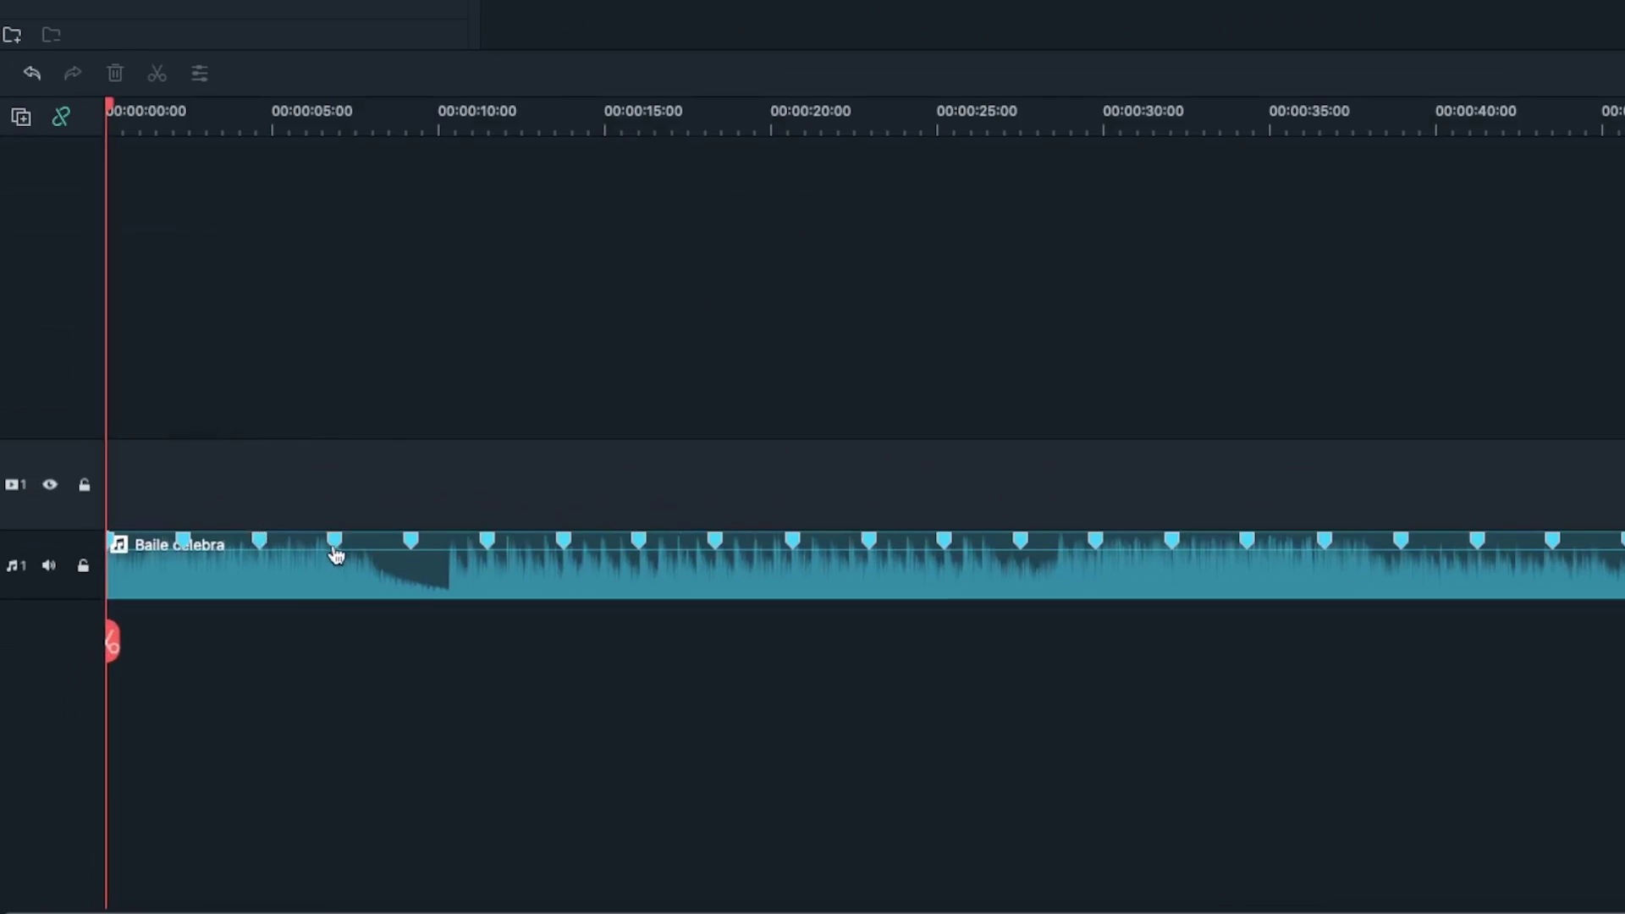
Apply beat options to the Baile celebra track, highlighting every 4 beats with an offset of 0 and marking all beats.
left_click(256, 554)
left_click(180, 550)
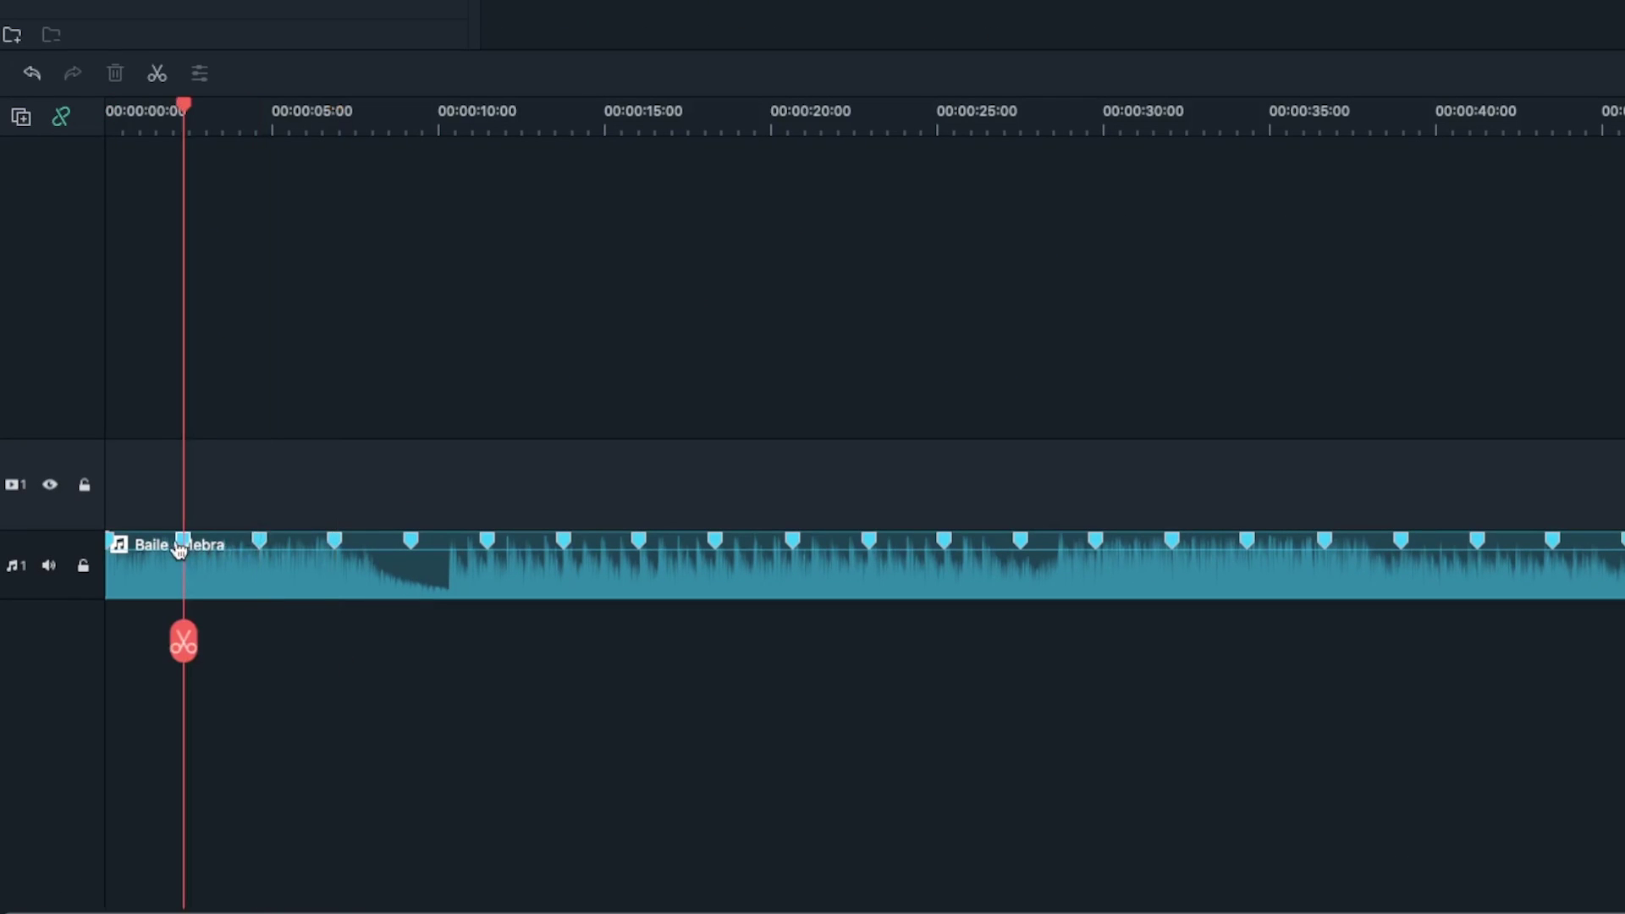
left_click(415, 546)
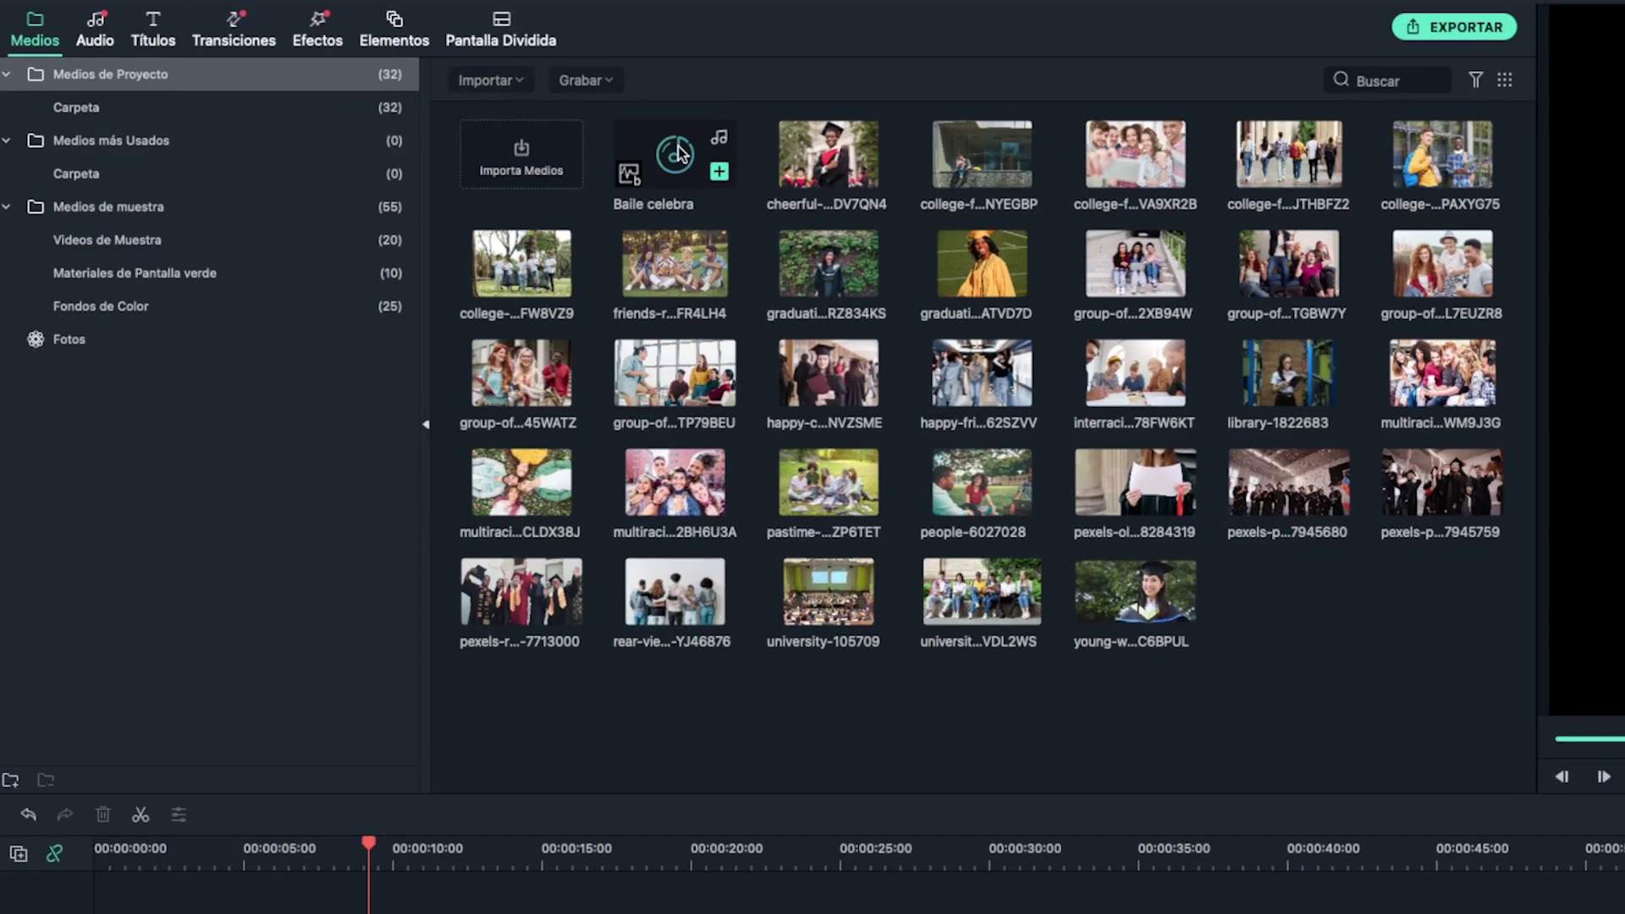
right_click(546, 118)
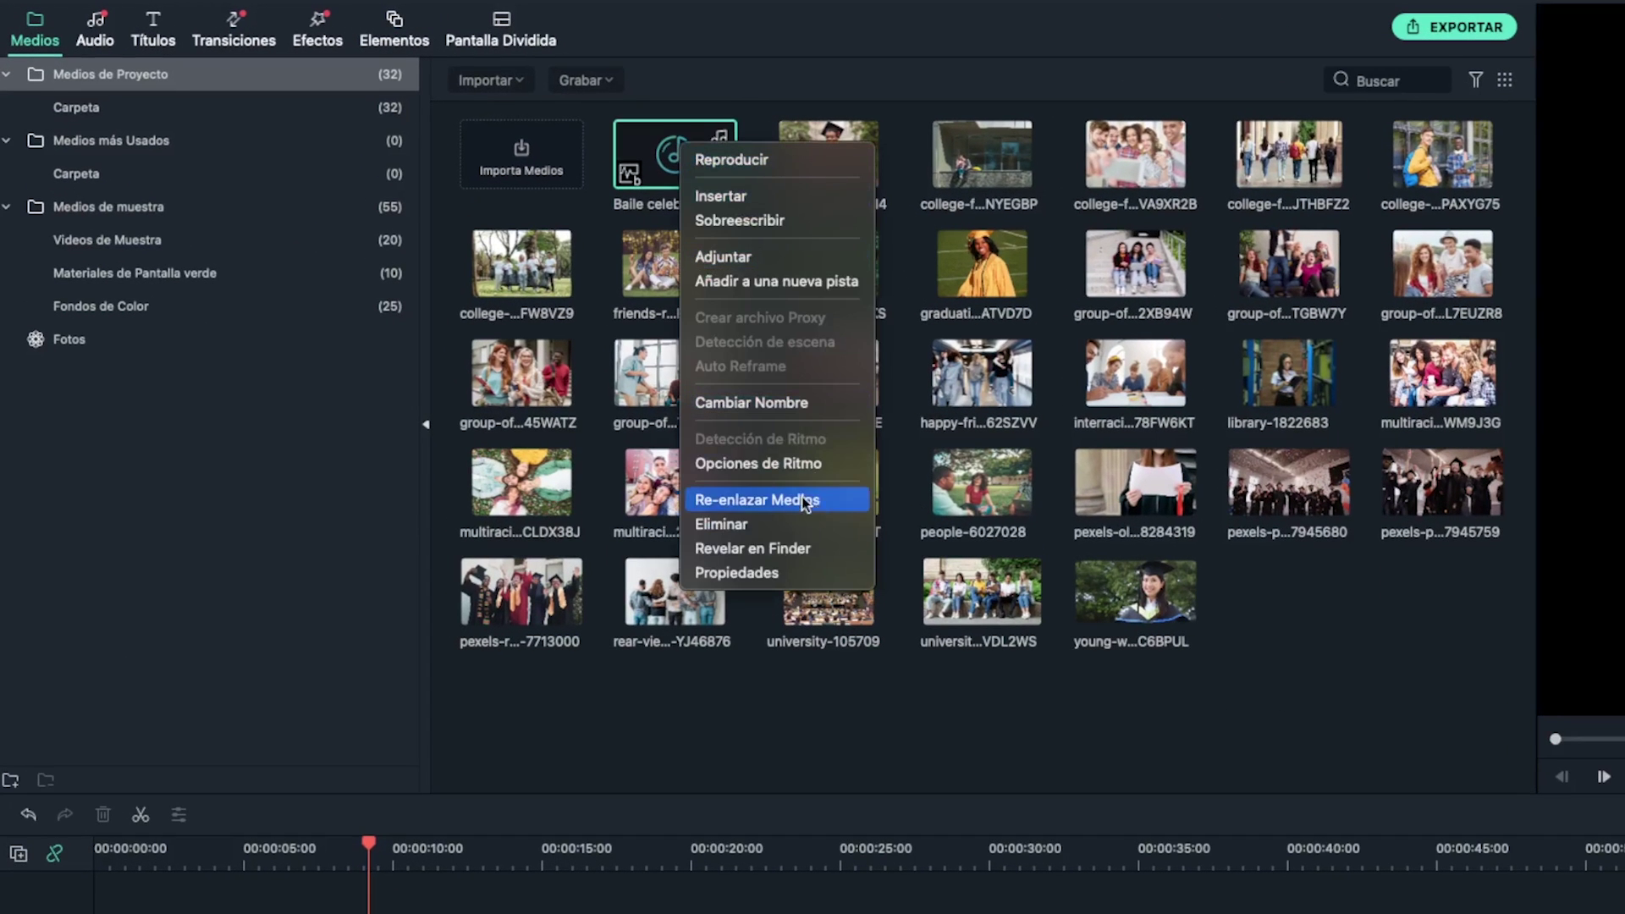
left_click(808, 464)
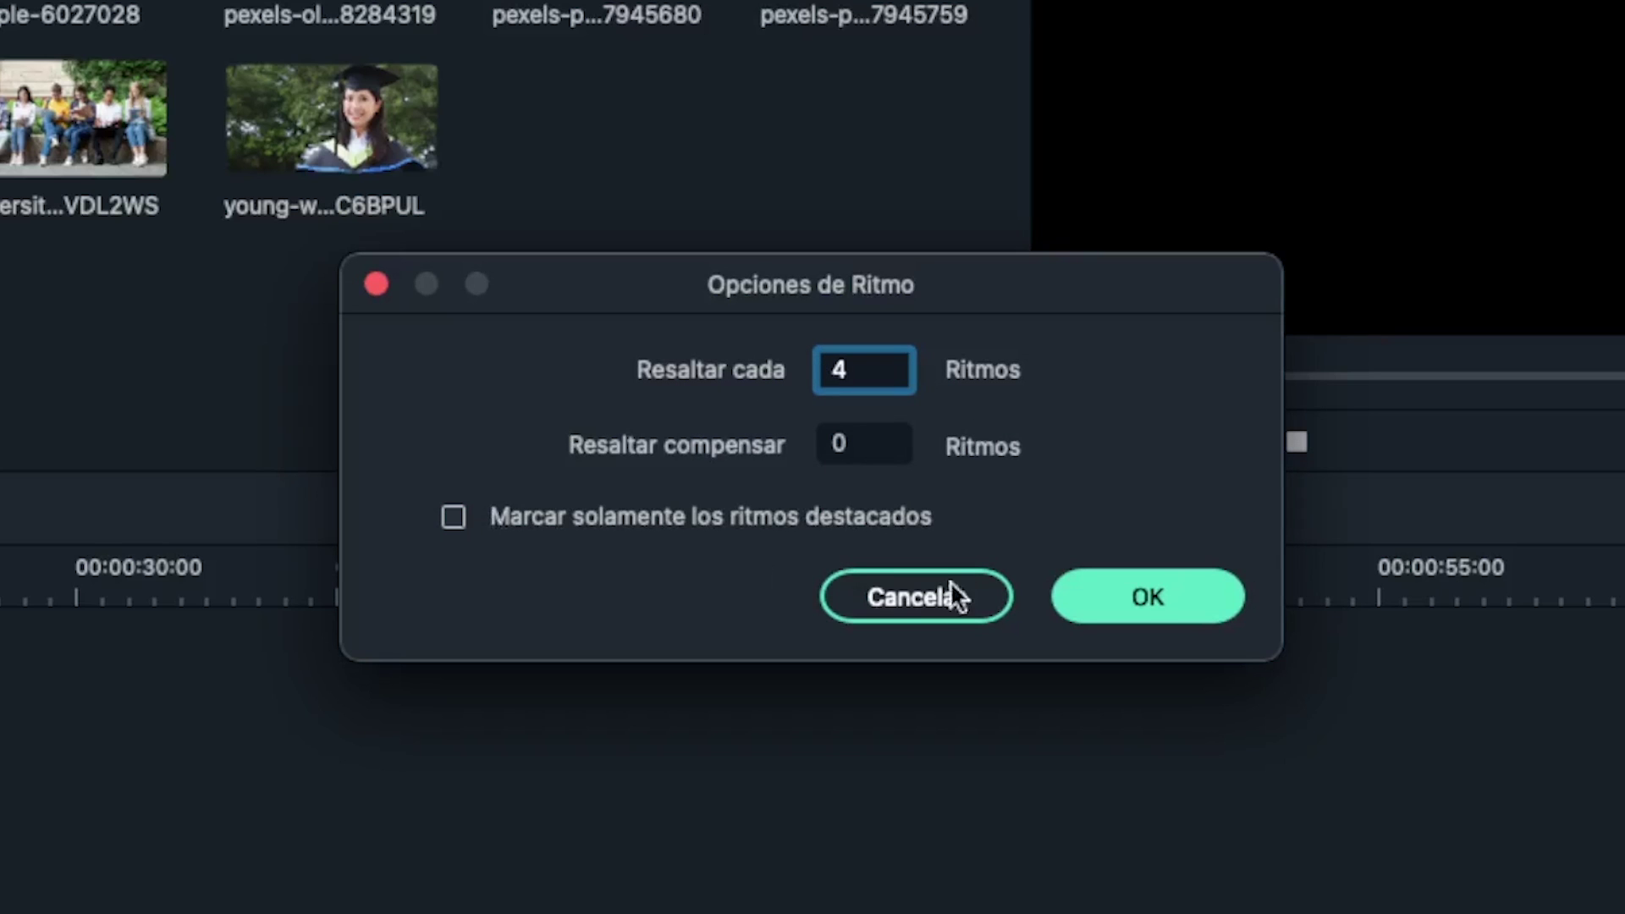
left_click(1139, 597)
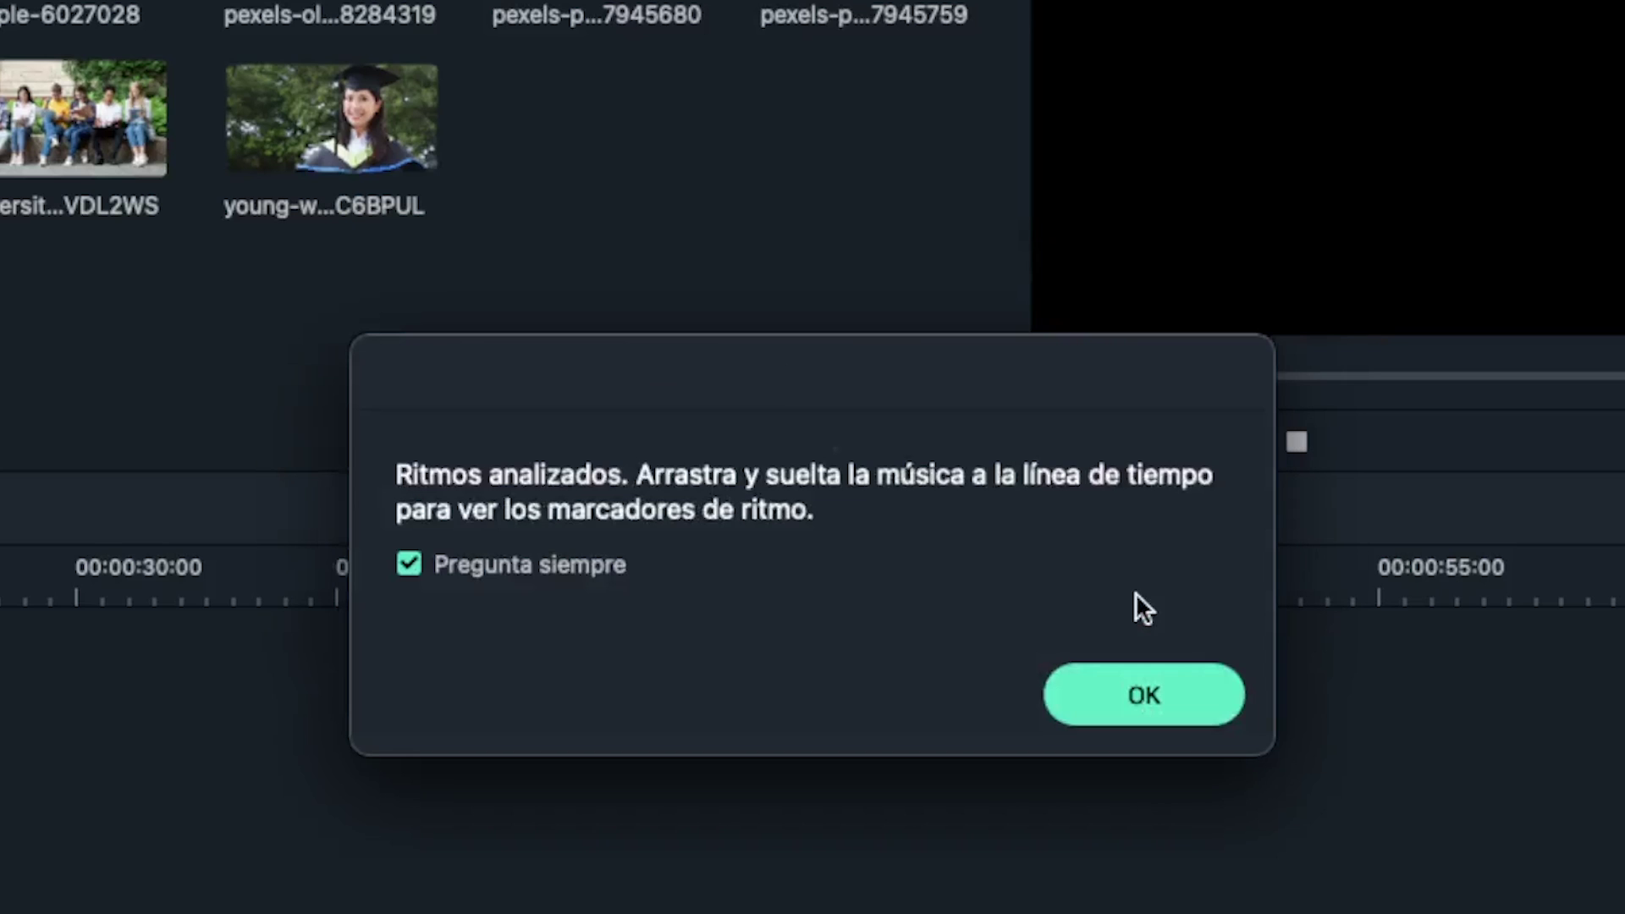
left_click(1135, 692)
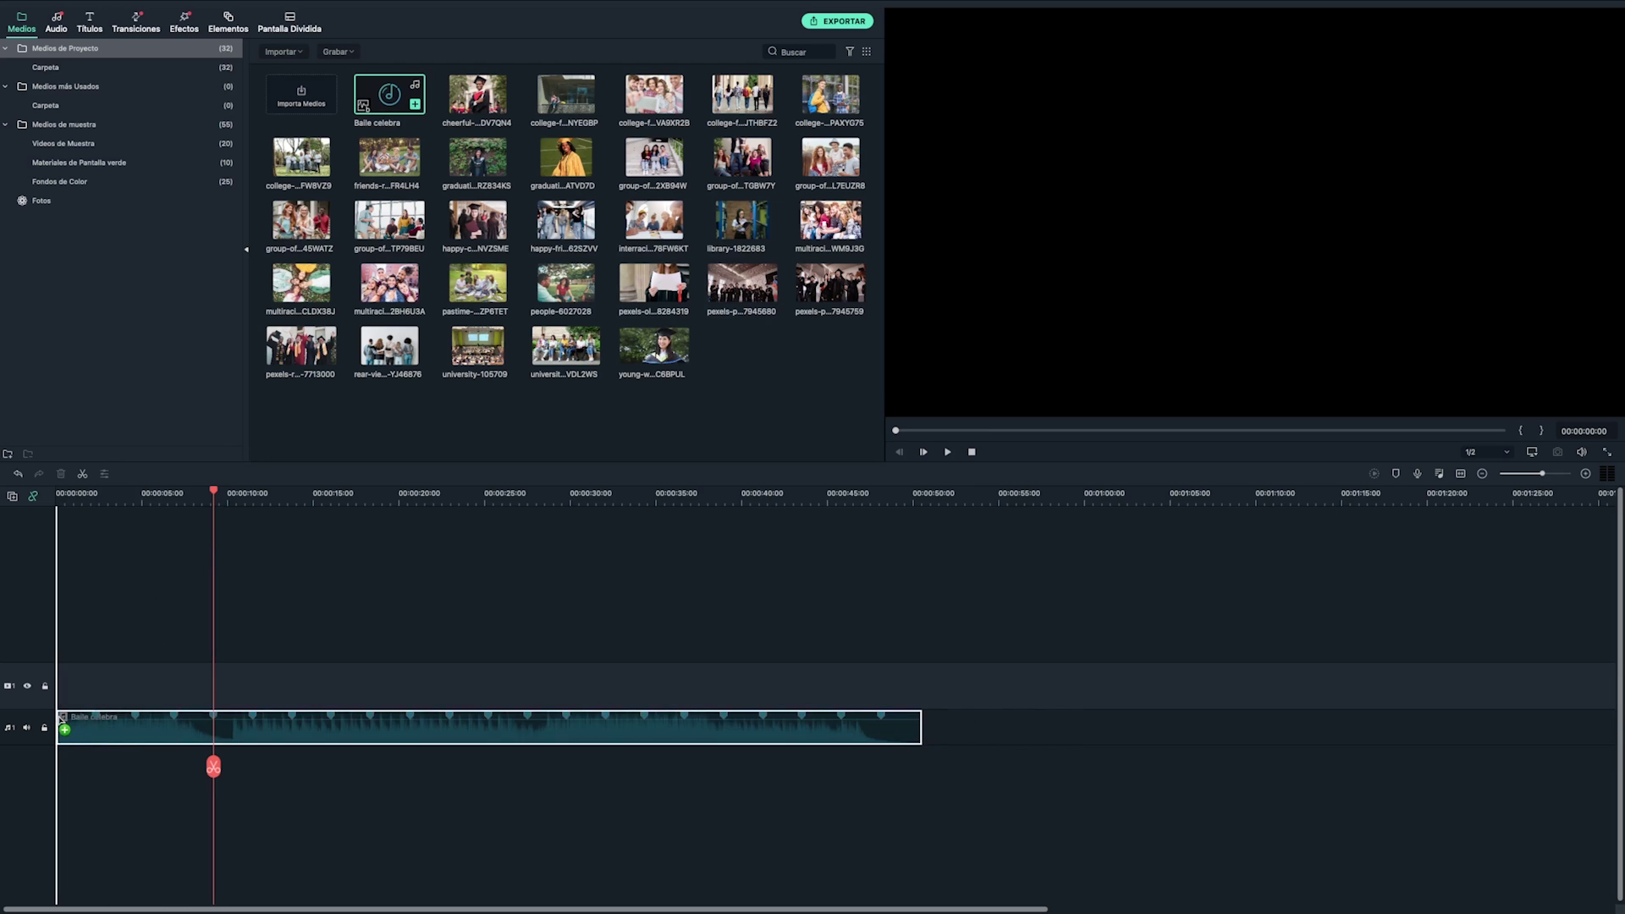
left_click_drag(60, 719, 59, 719)
left_click(57, 495)
left_click_drag(241, 496, 377, 497)
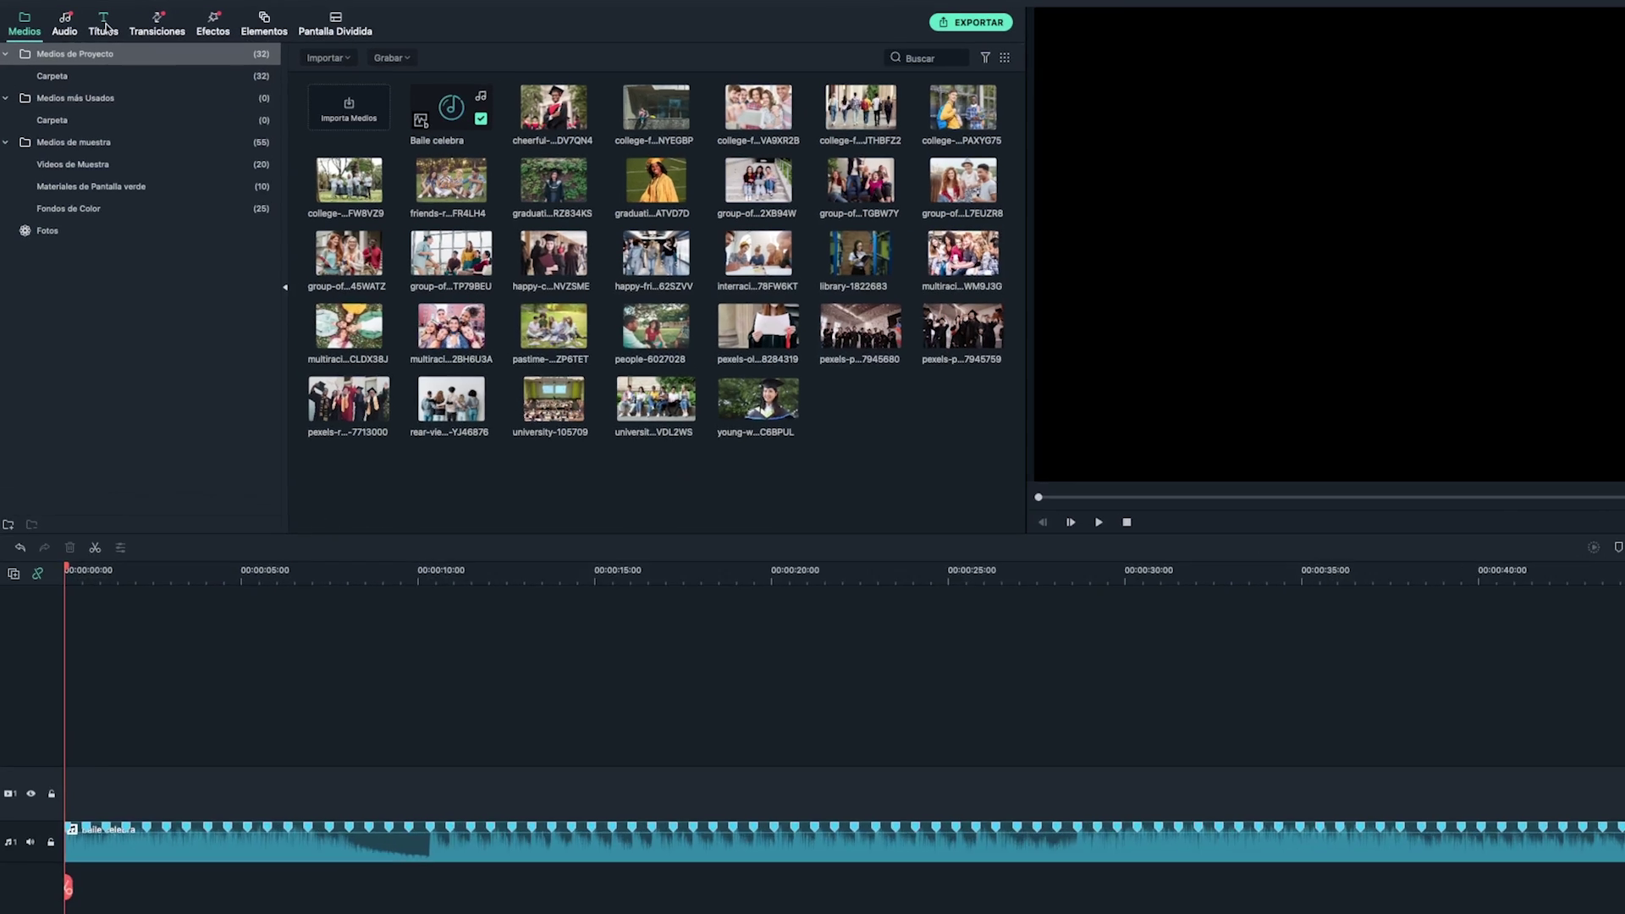
Add the Awards Ceremony Pack Opener 01 title at the start of the empty video track above the music.
left_click(90, 22)
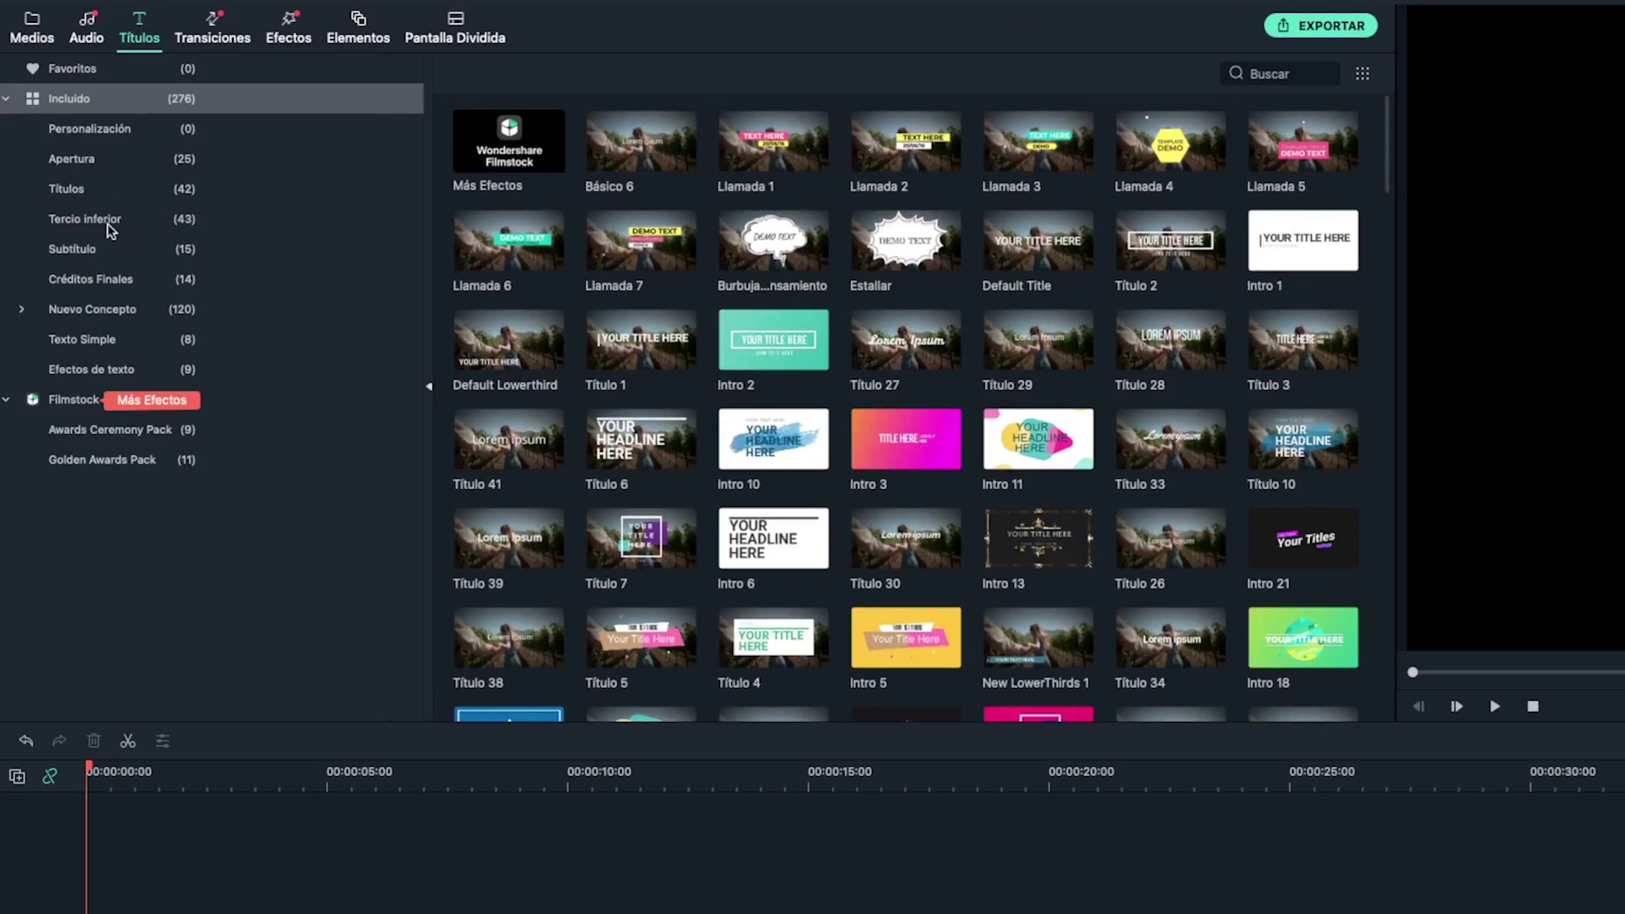
left_click(84, 398)
left_click(71, 427)
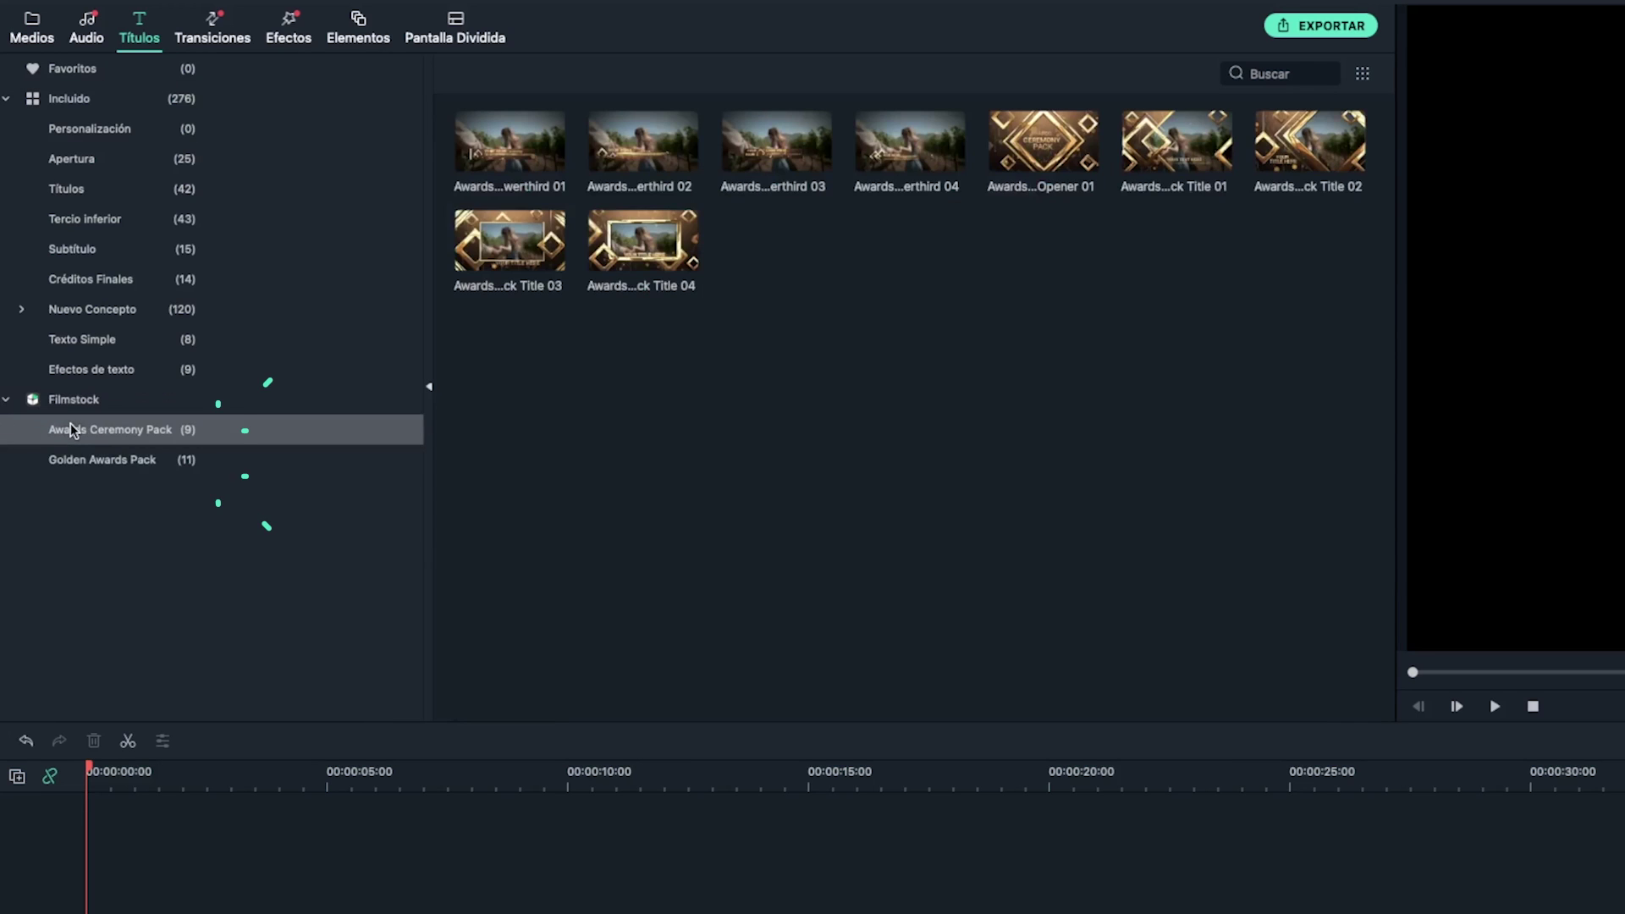
left_click(81, 457)
left_click(89, 436)
left_click(95, 457)
left_click(98, 429)
left_click(1037, 136)
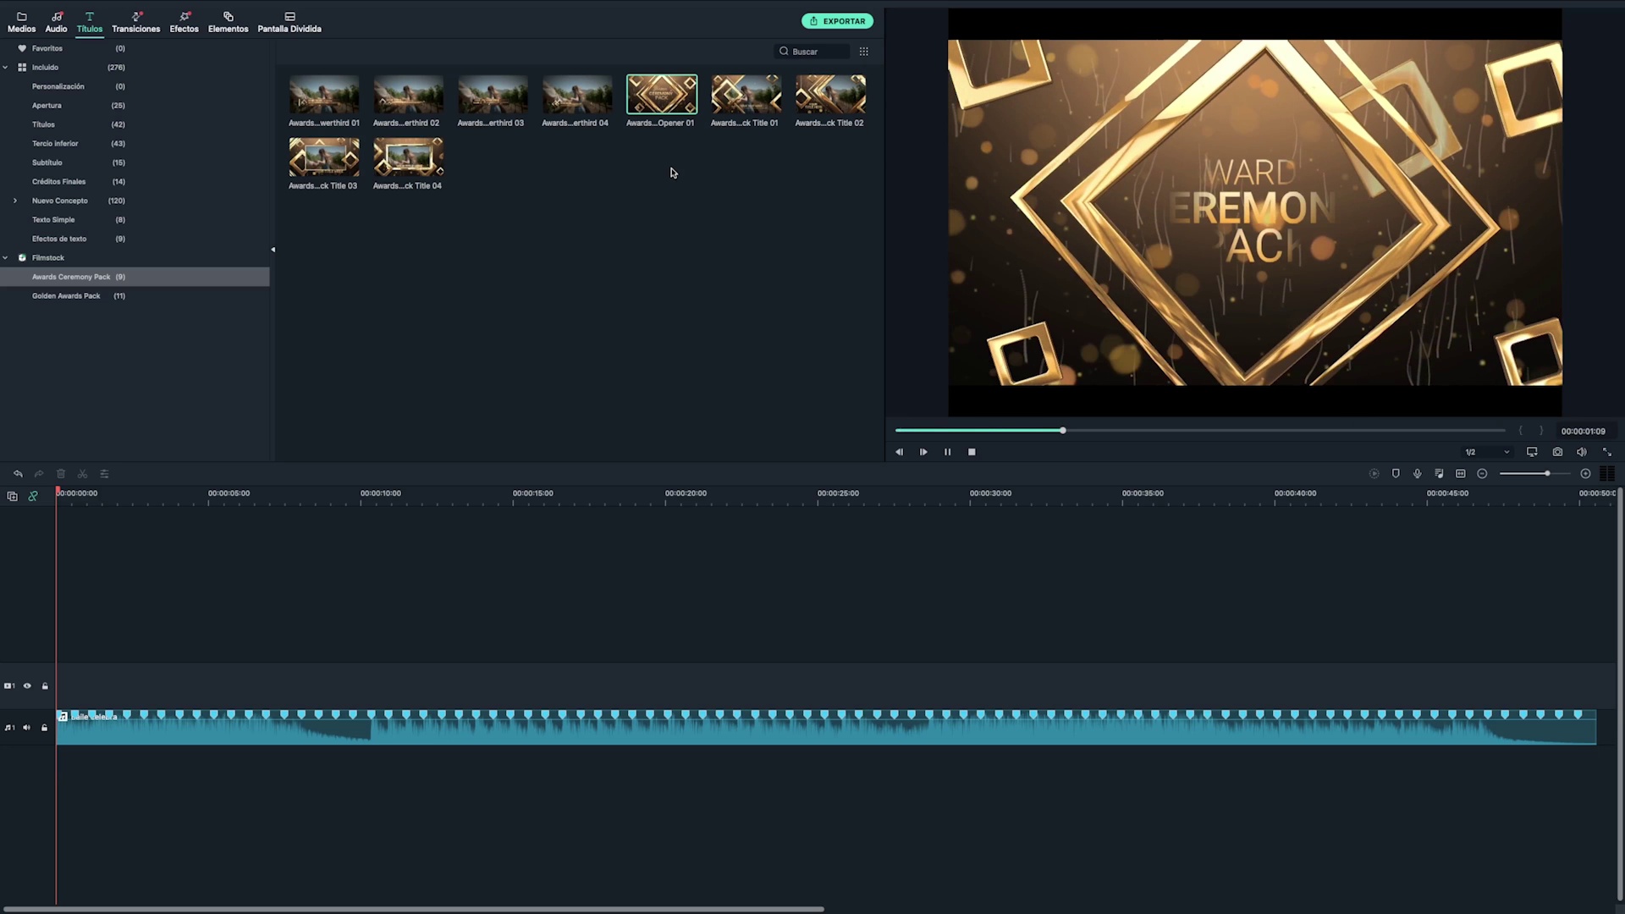
left_click_drag(661, 94, 116, 681)
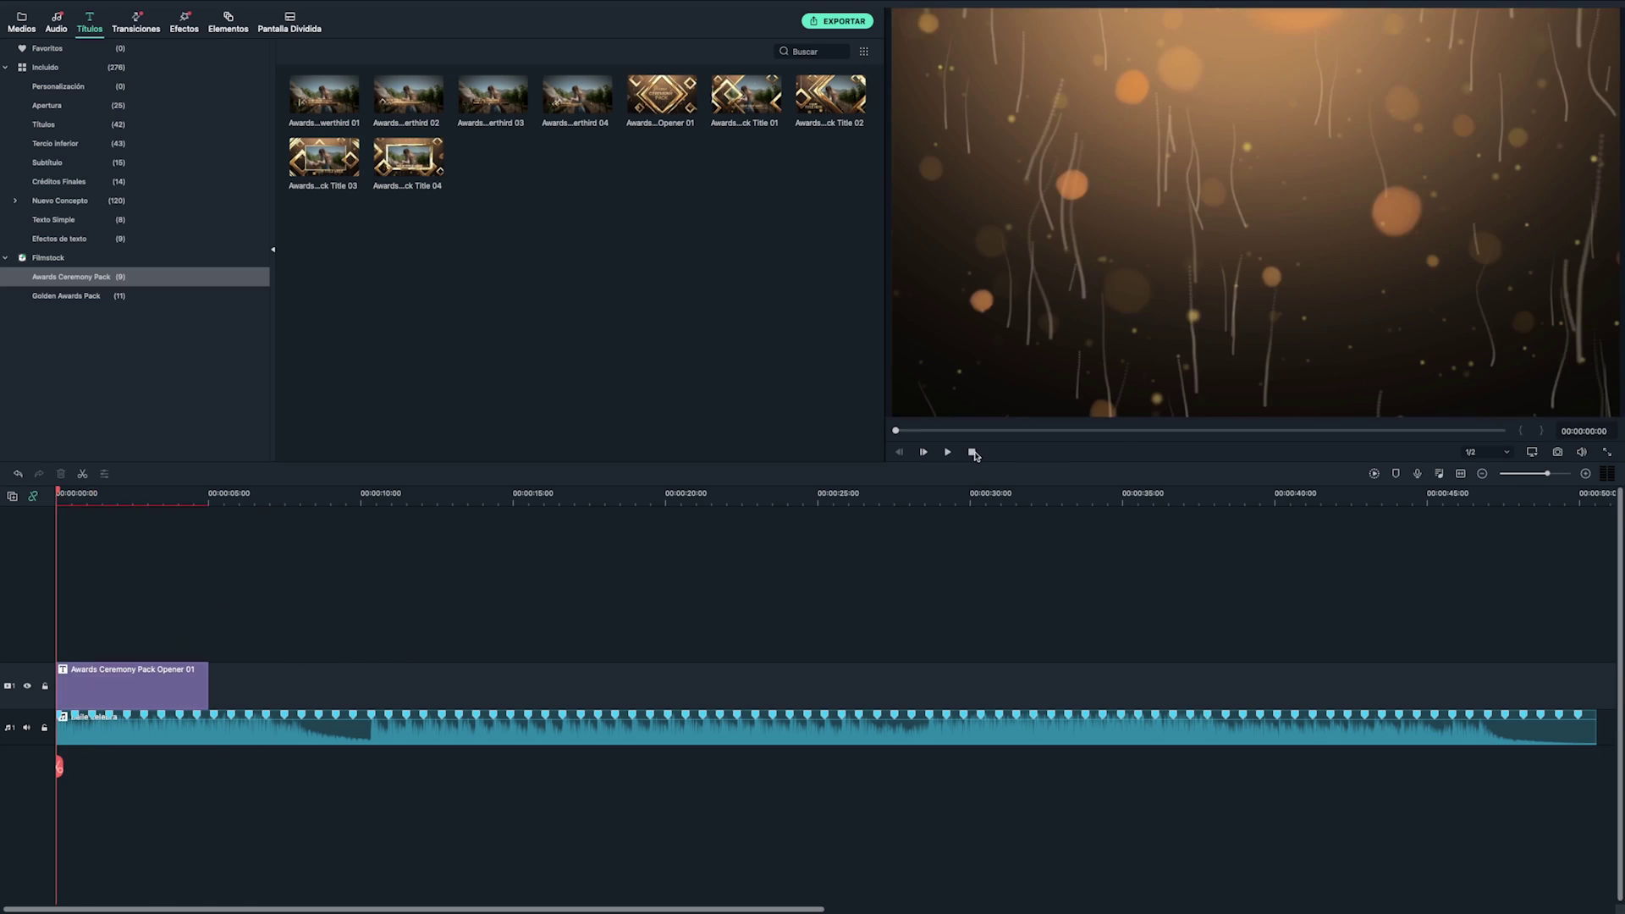
Preview the opener title and set its first text line to UNIVERSIDAD.
left_click(948, 453)
double_click(184, 688)
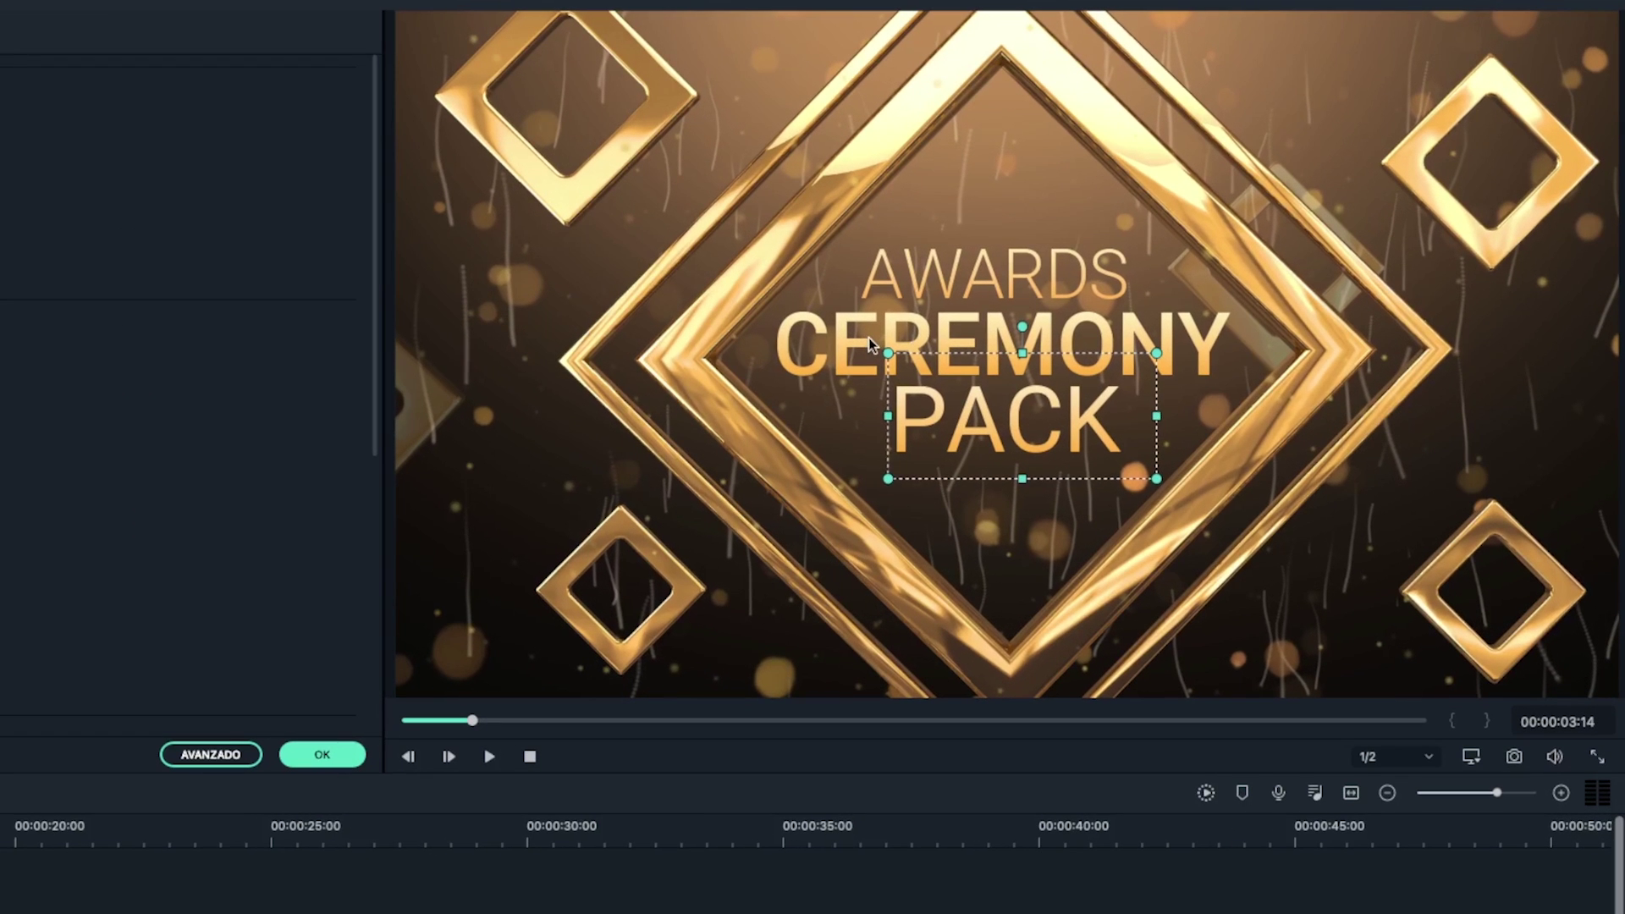
left_click(1243, 179)
left_click(983, 372)
left_click(979, 389)
left_click(994, 275)
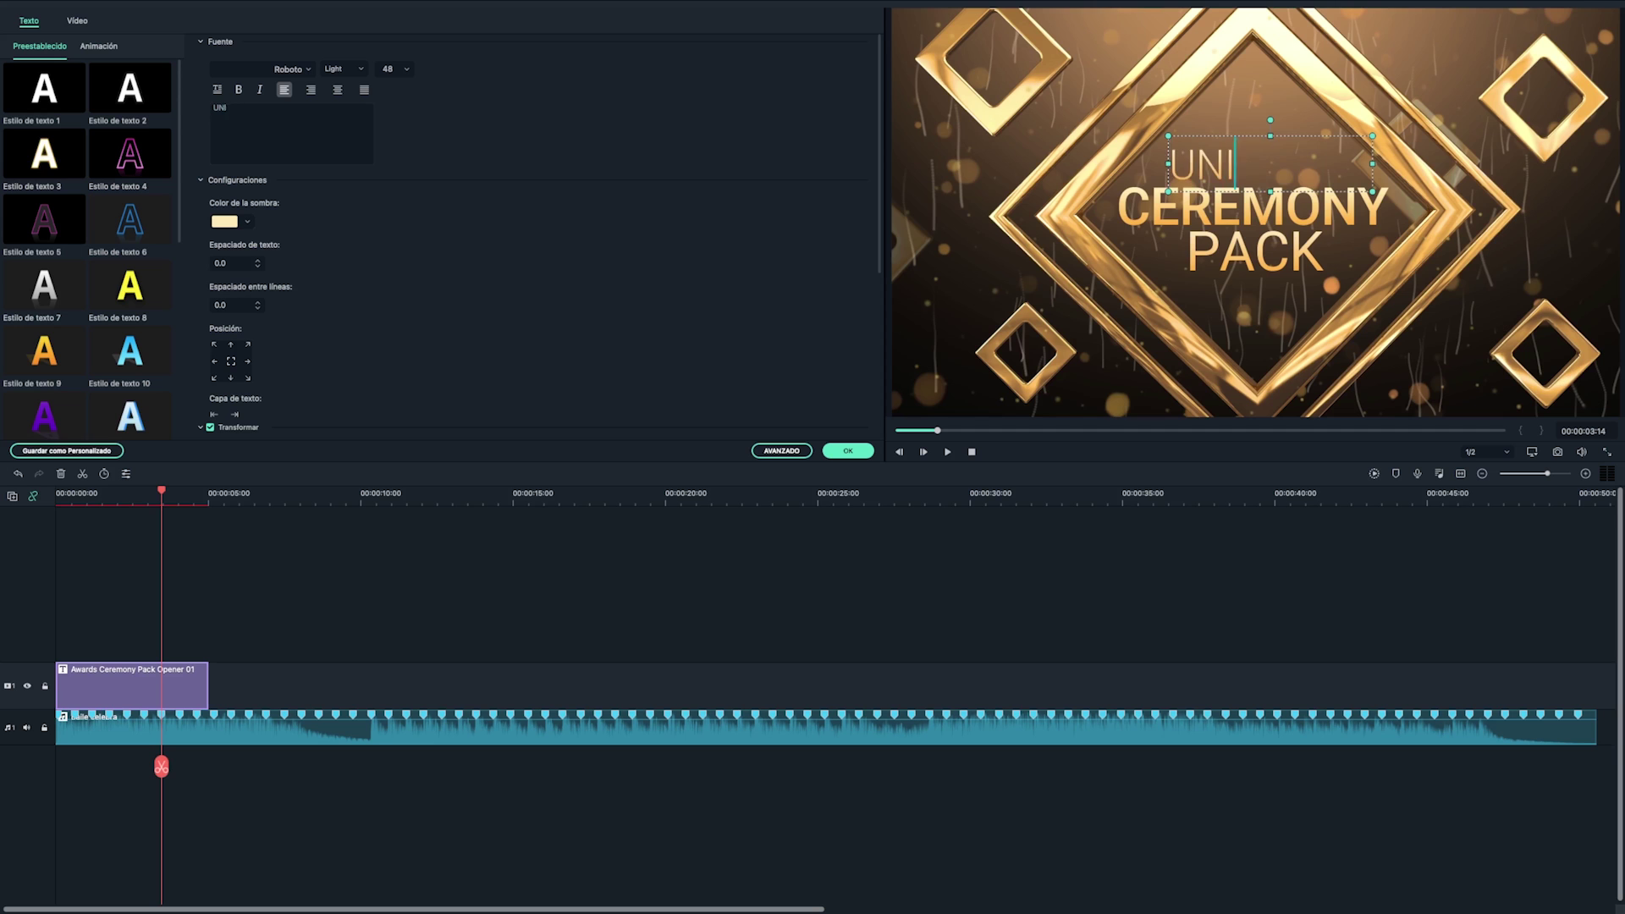
type("VERSIDAD")
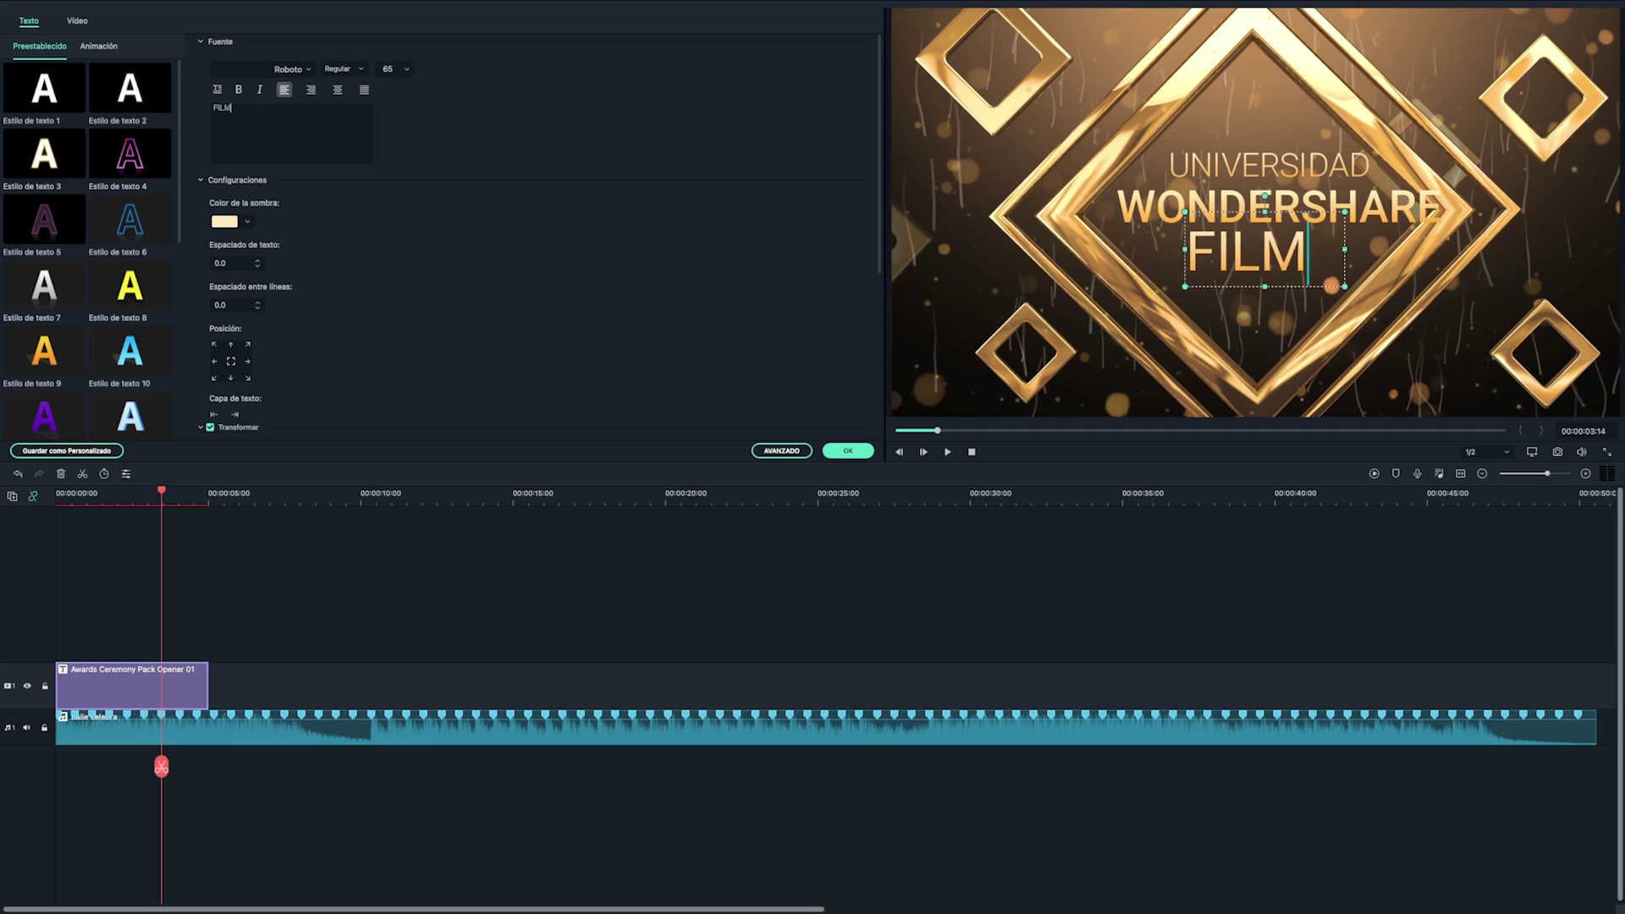
left_click(1429, 237)
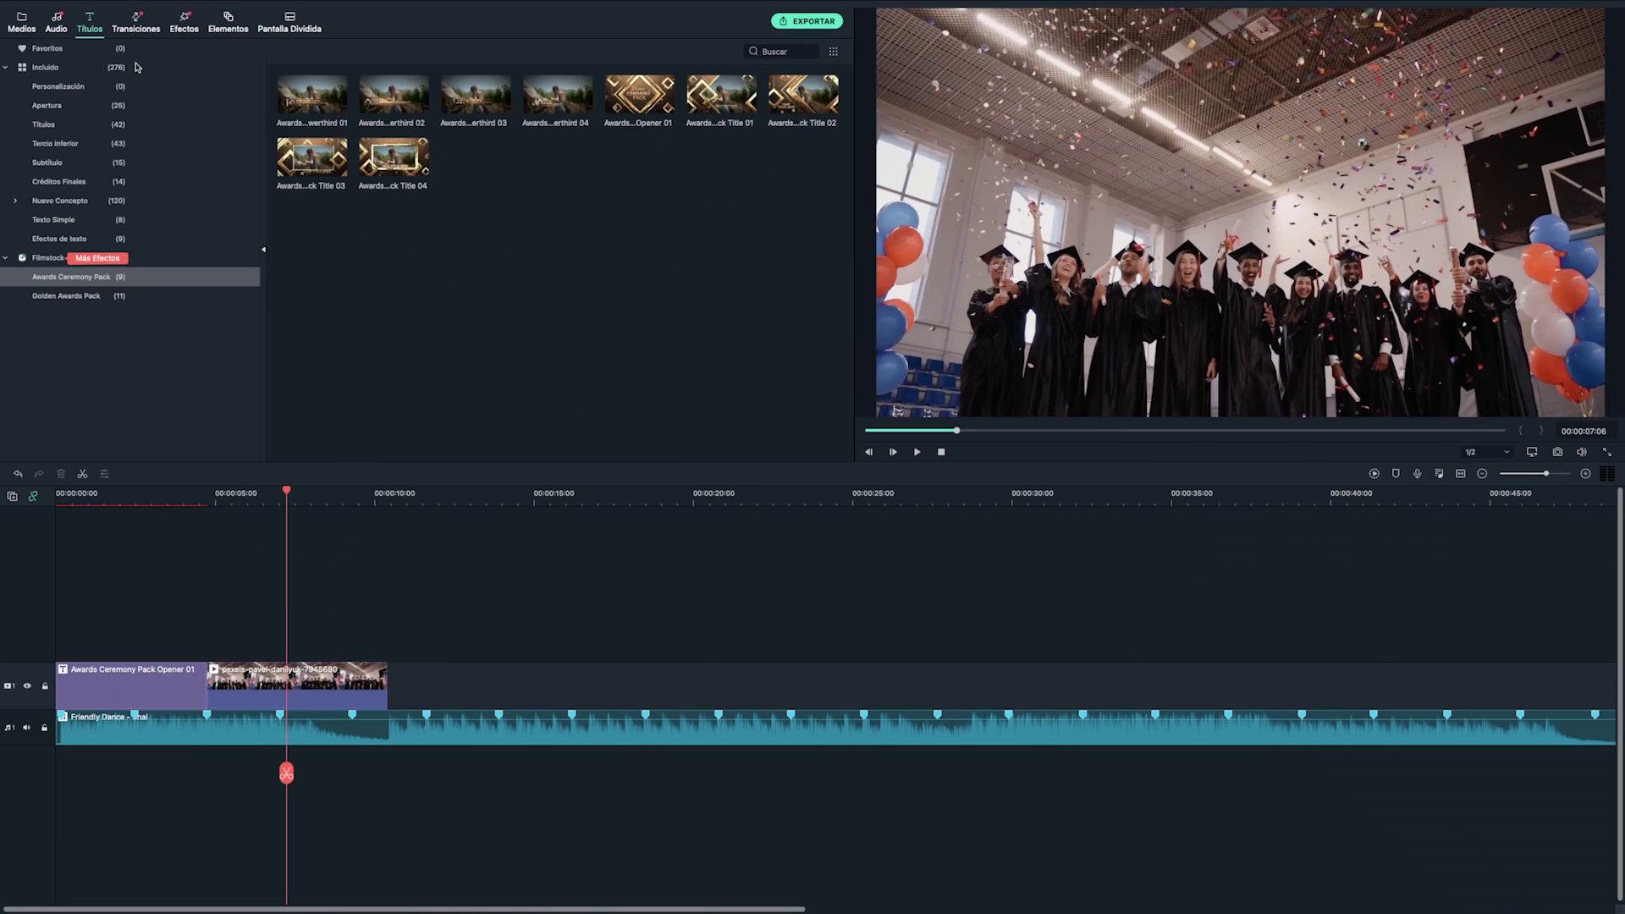
Place the Golden Awards Pack Title 02 on a new track above the graduation clip.
left_click(97, 294)
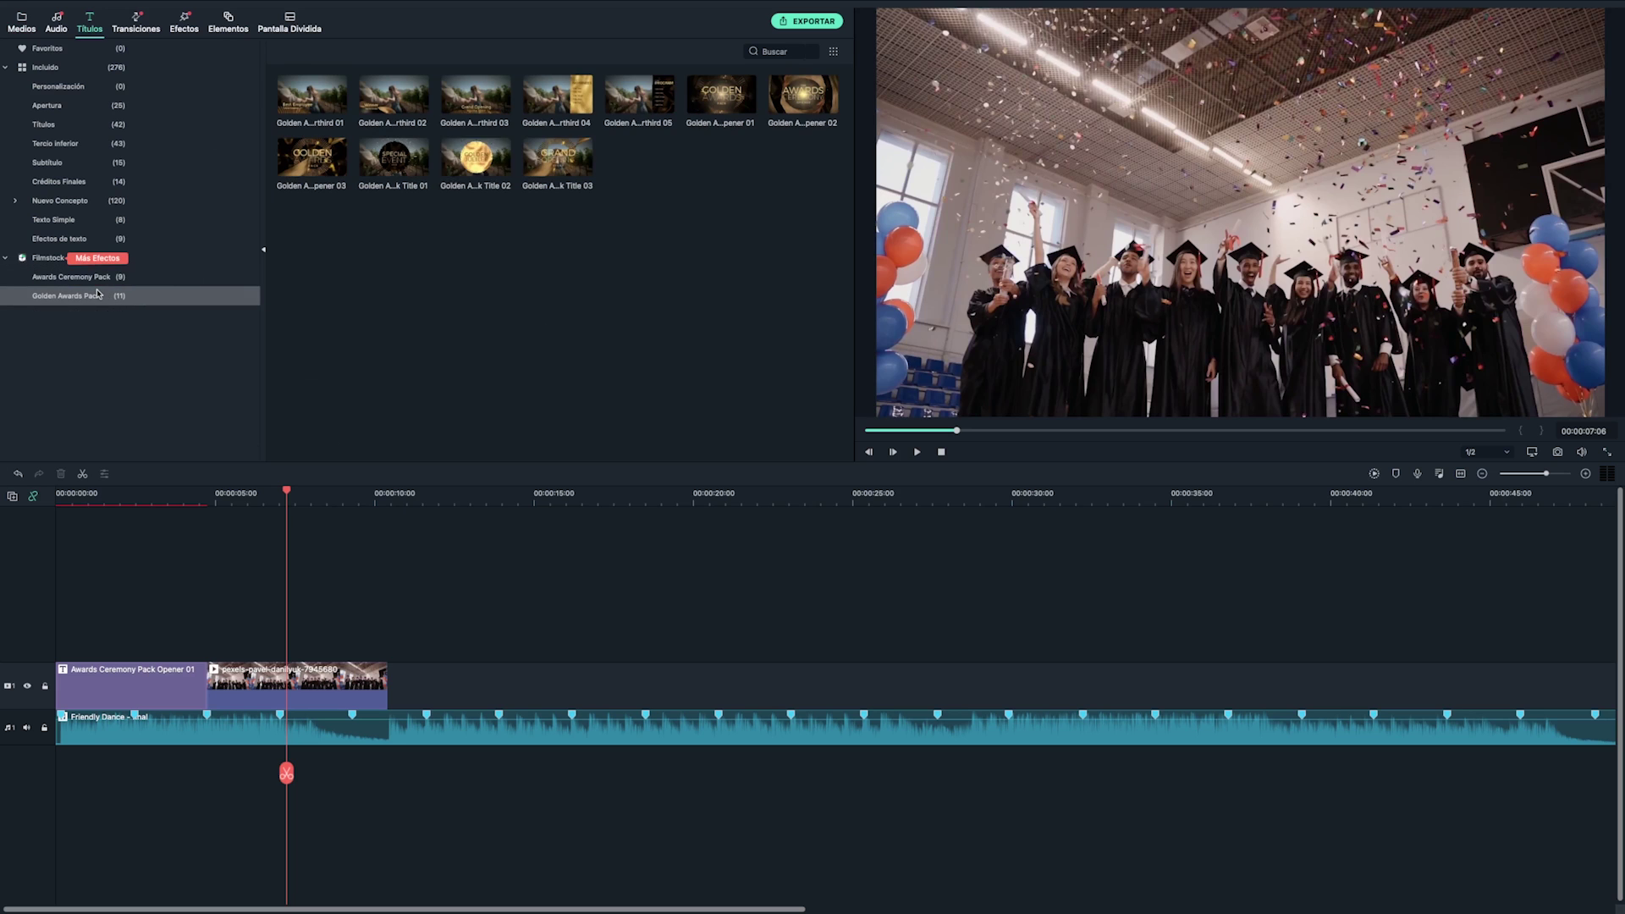
left_click(475, 157)
left_click_drag(475, 156, 339, 662)
Set the gold circle title's three text lines to CLASE DEL, 2021 and JULIO 10 DEL 2021.
double_click(339, 662)
double_click(291, 132)
type("CLASE DEL")
key("Tab")
type("2021")
key("Tab")
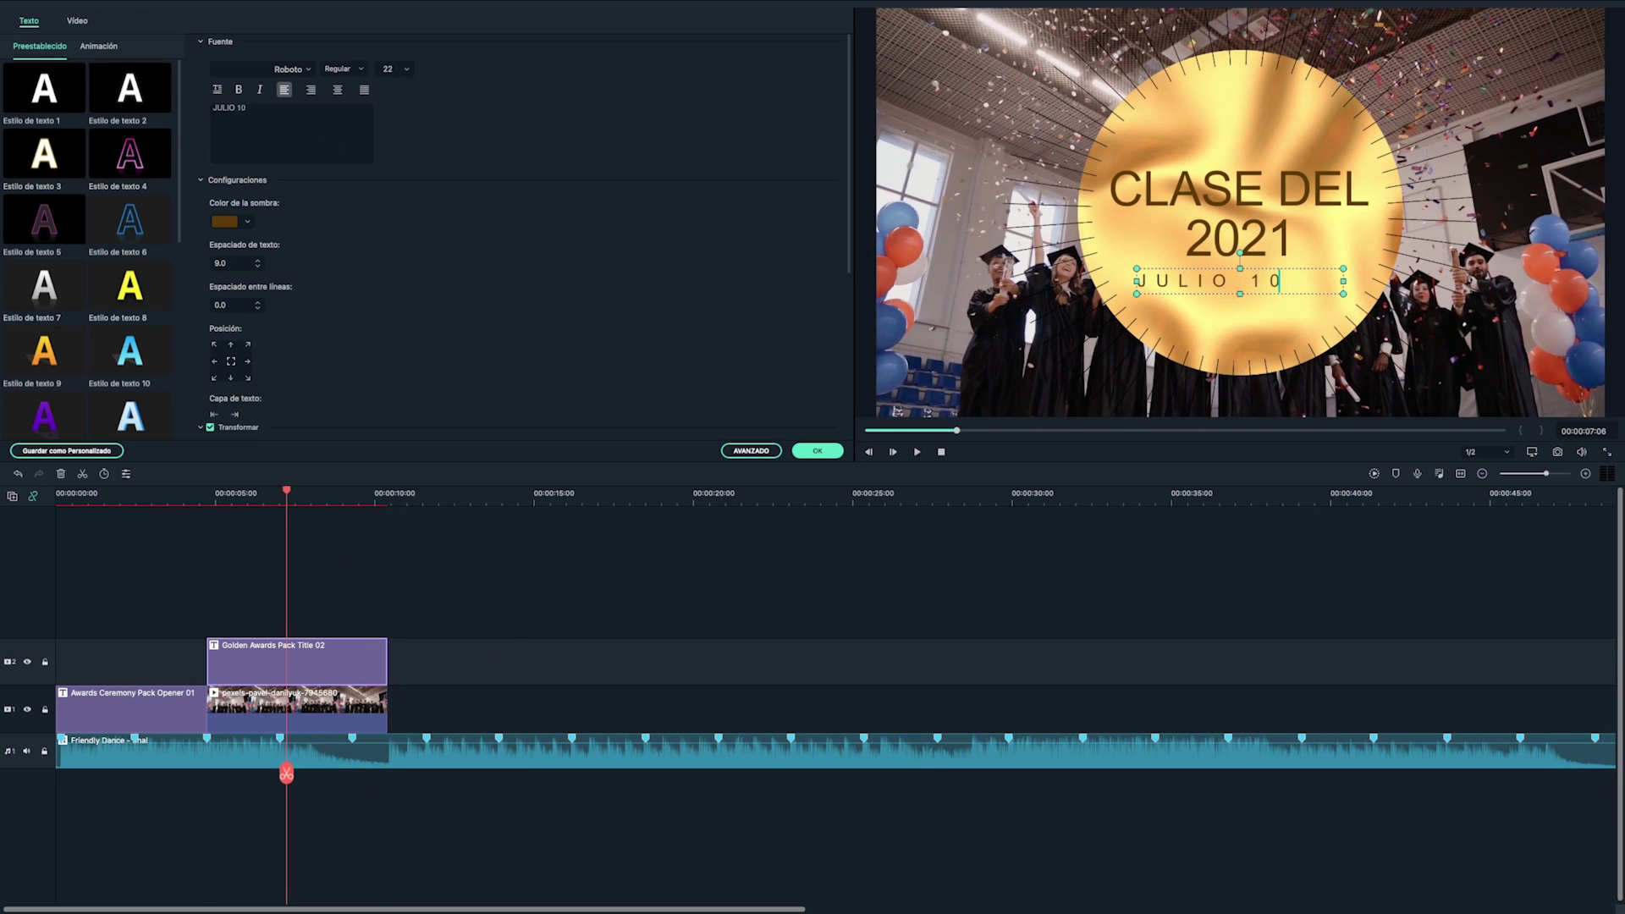
left_click(818, 452)
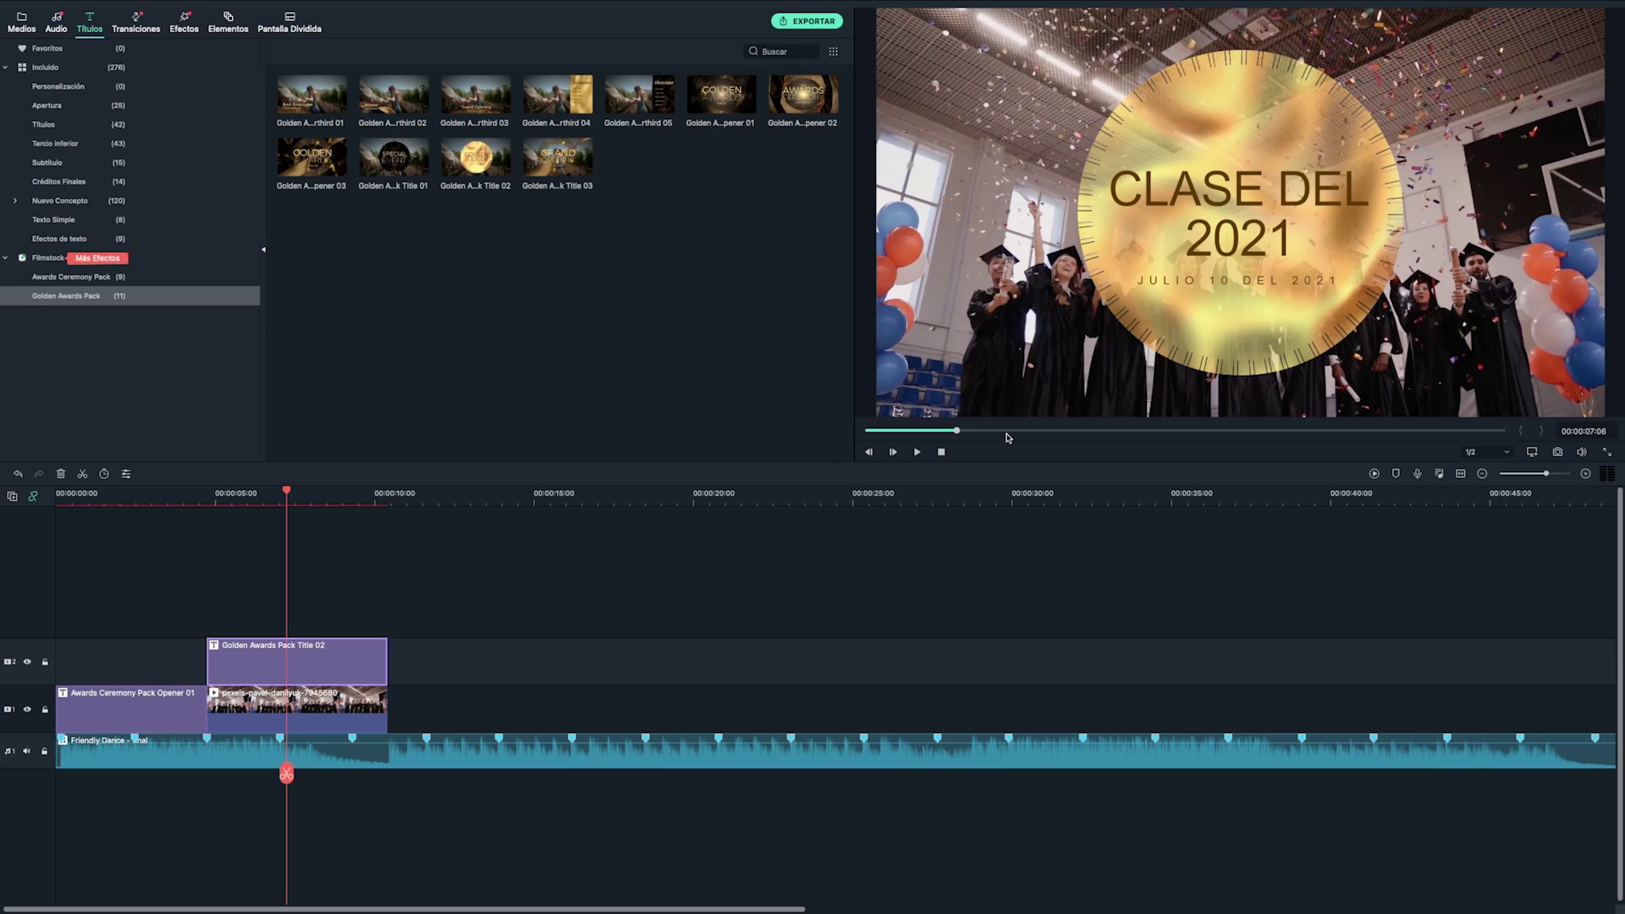
double_click(1236, 350)
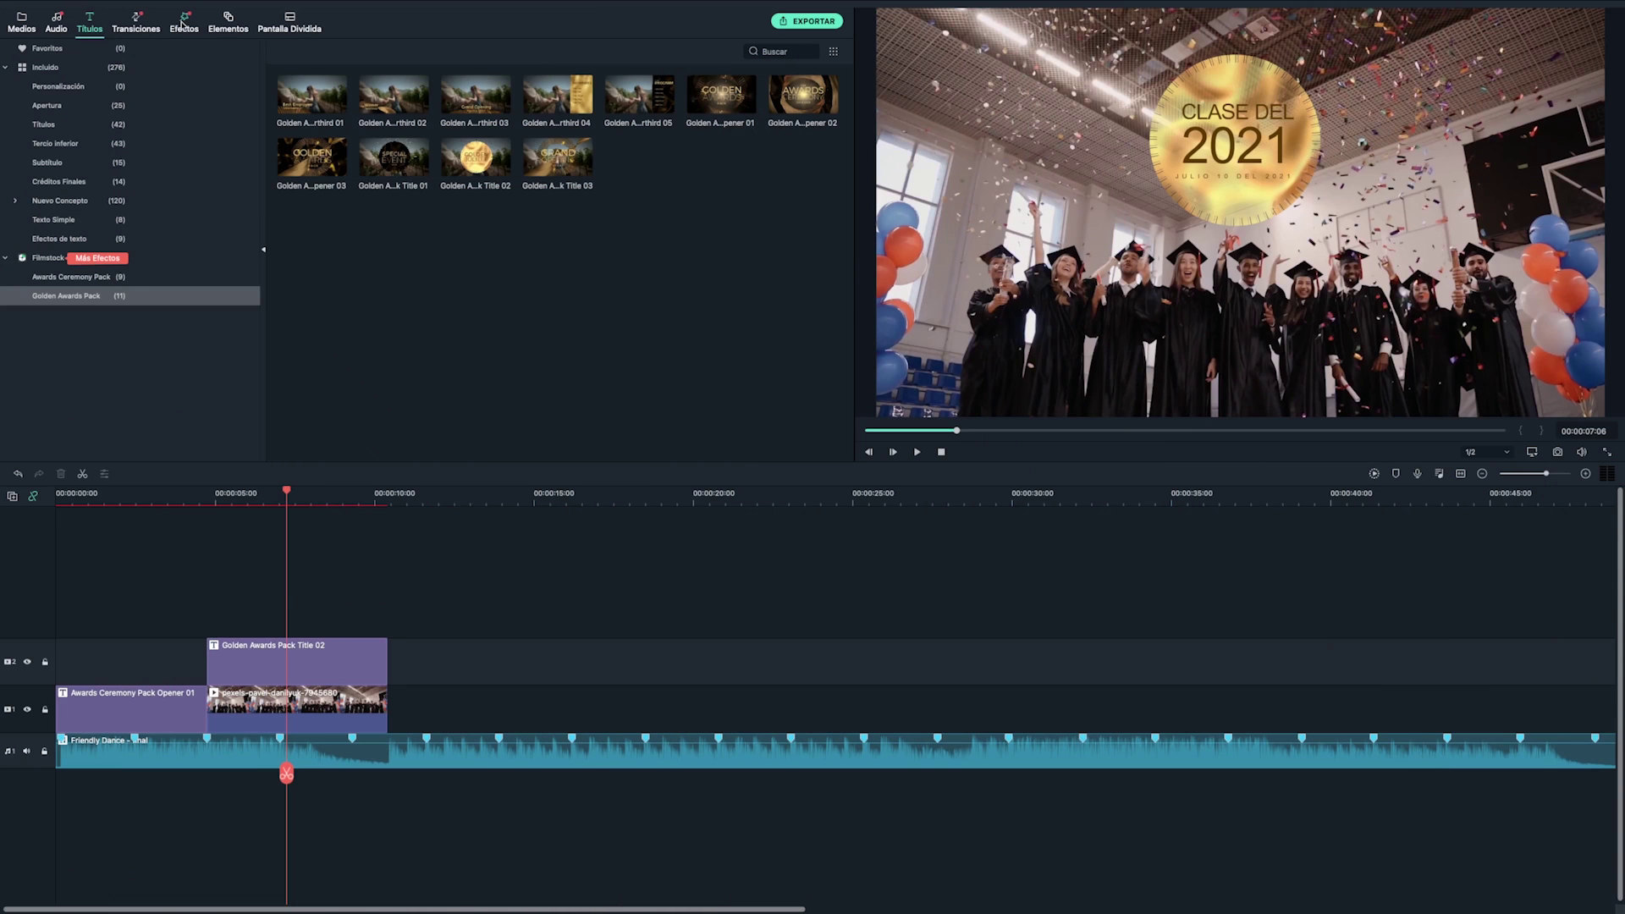
Stack Awards Ceremony Pack Overlay 02 and Overlay 03 above the title, extend them to its end, and play the result.
left_click(59, 67)
left_click(111, 319)
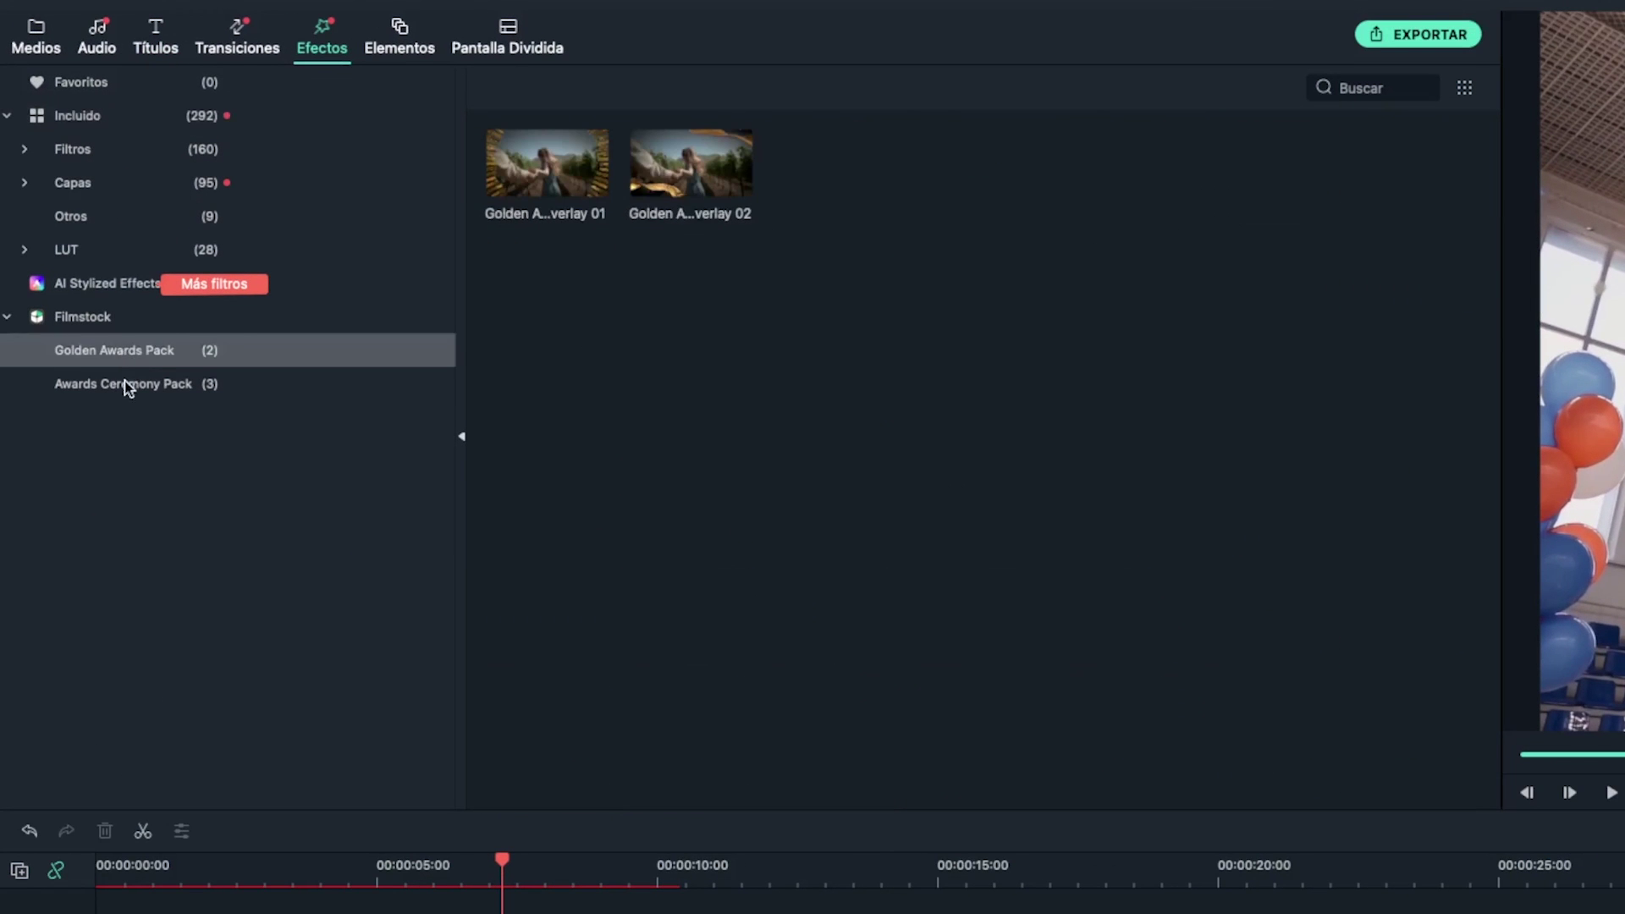
left_click(124, 386)
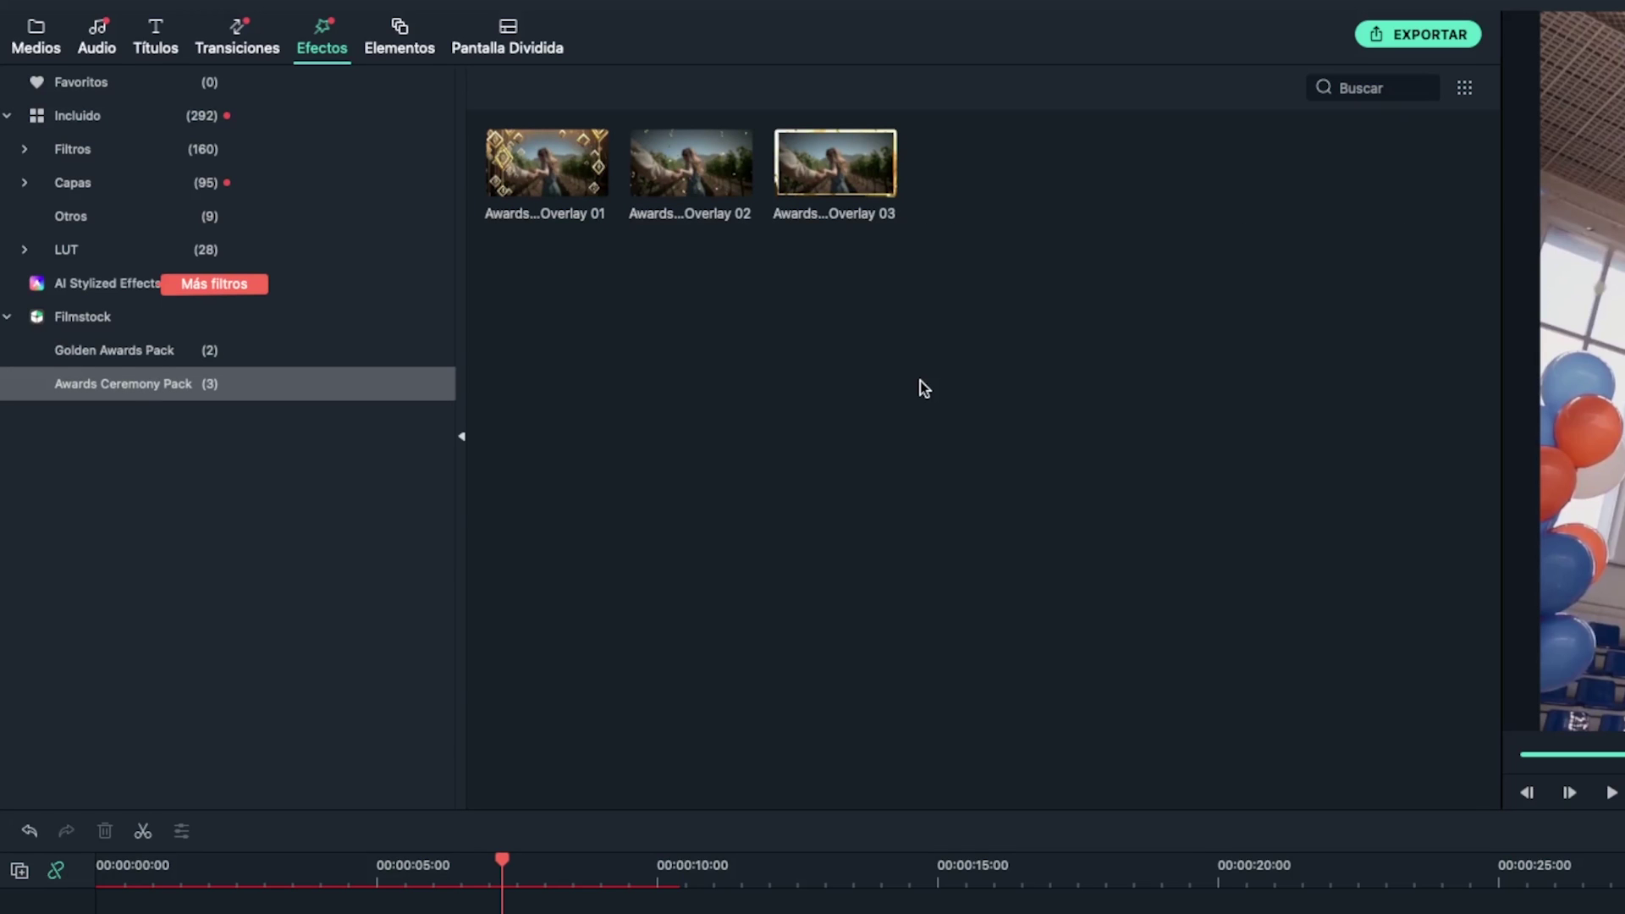
left_click_drag(688, 175, 211, 626)
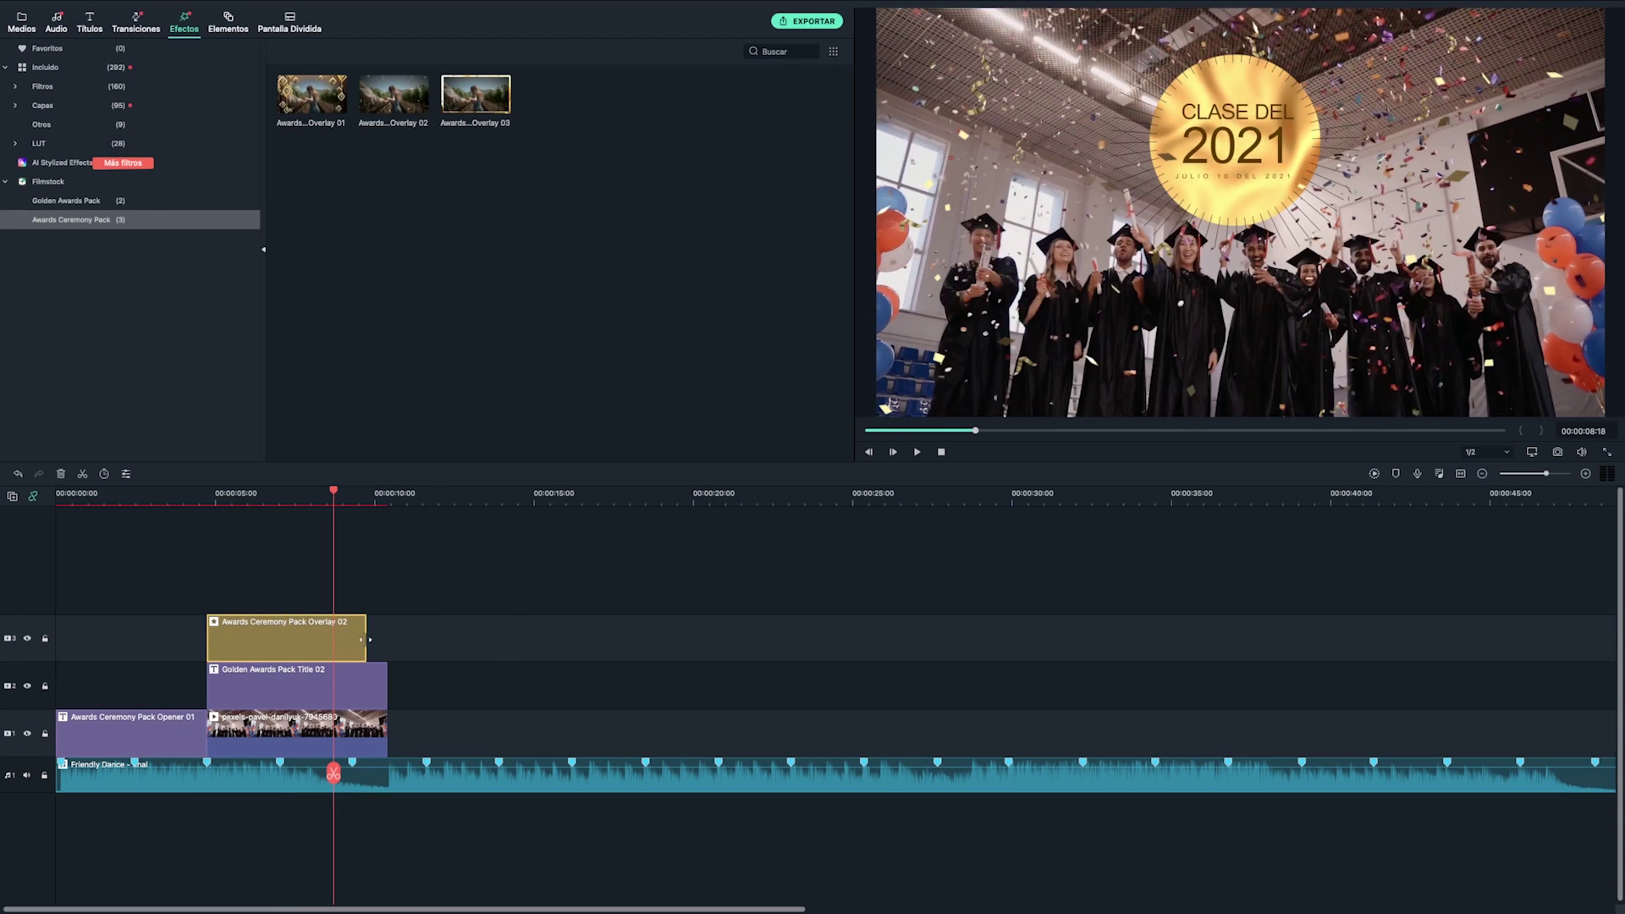
left_click_drag(465, 105, 225, 594)
left_click_drag(368, 614, 389, 612)
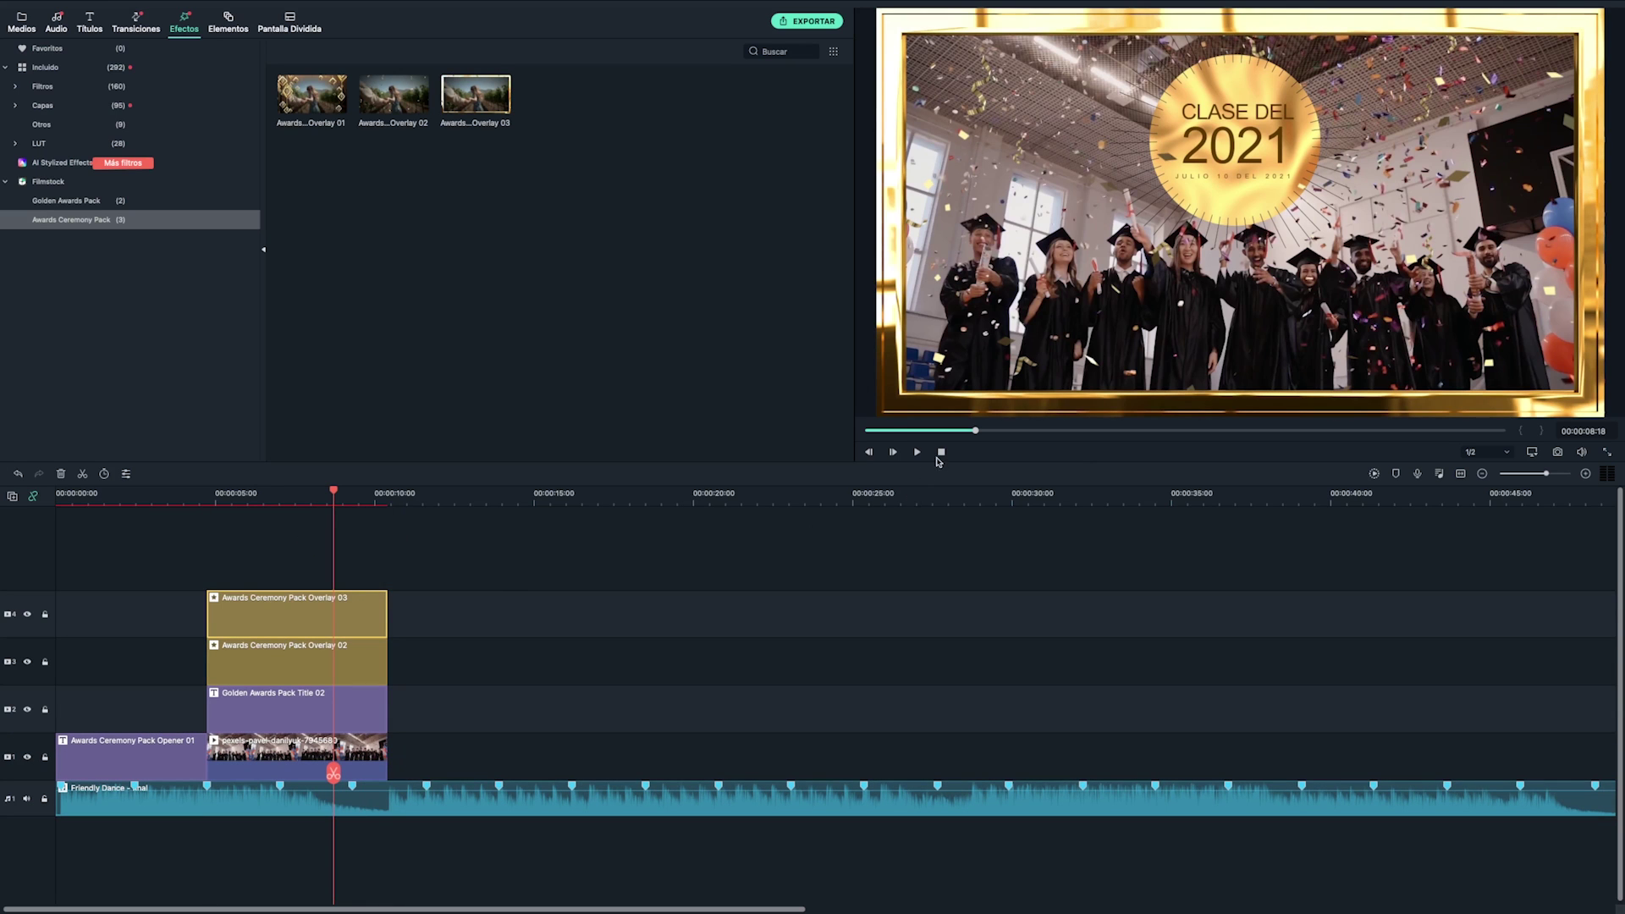
left_click(939, 453)
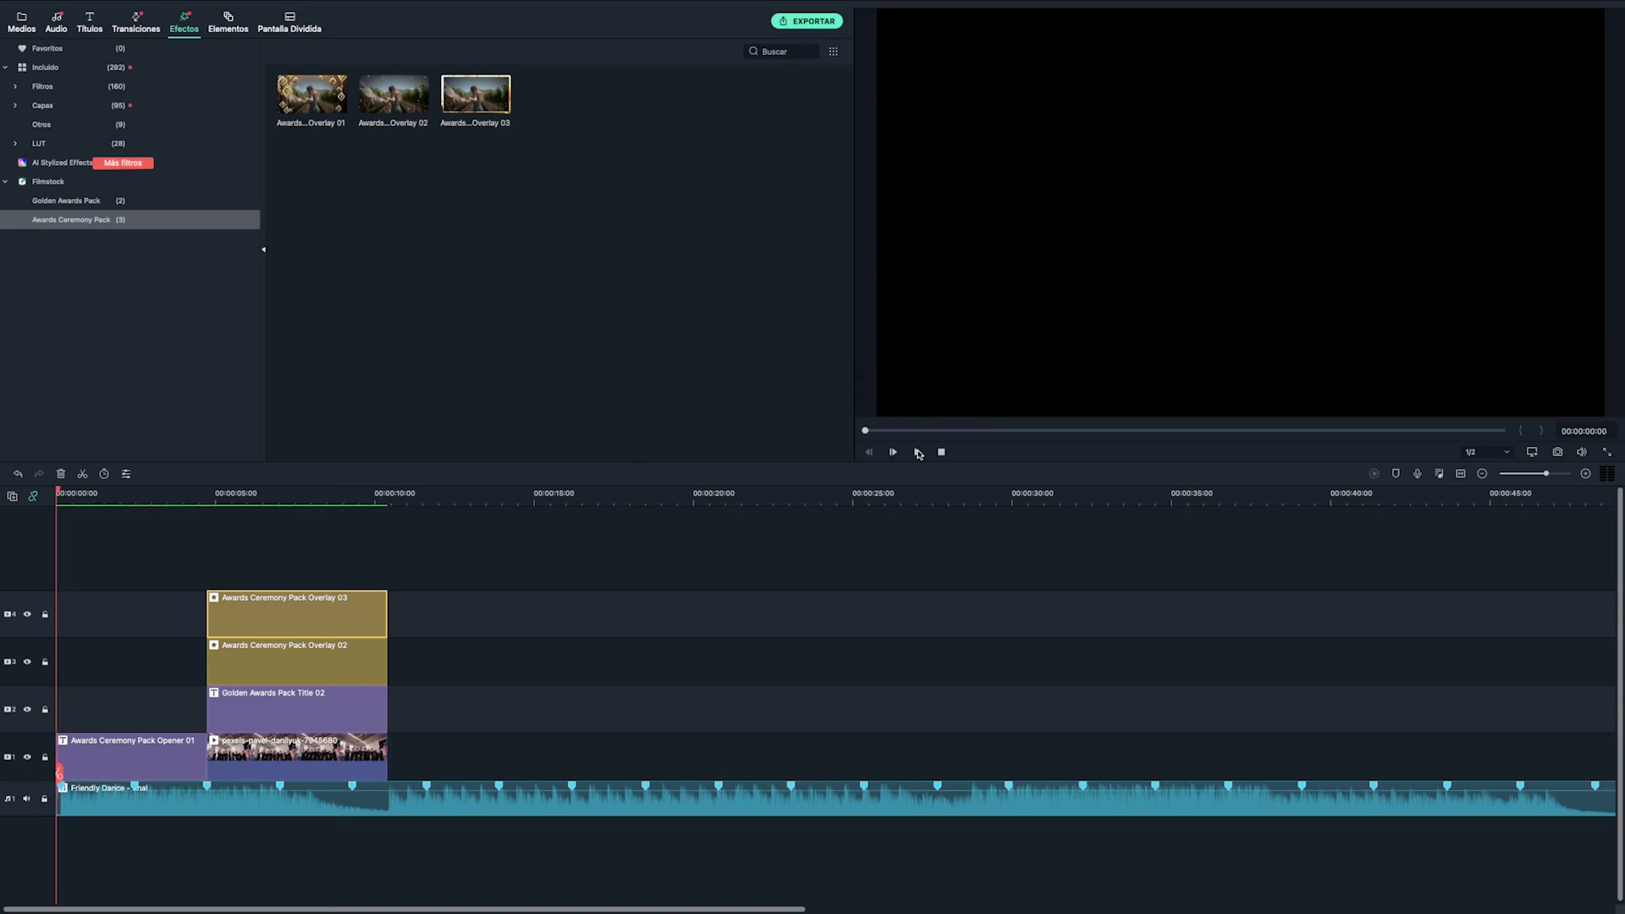
left_click(917, 452)
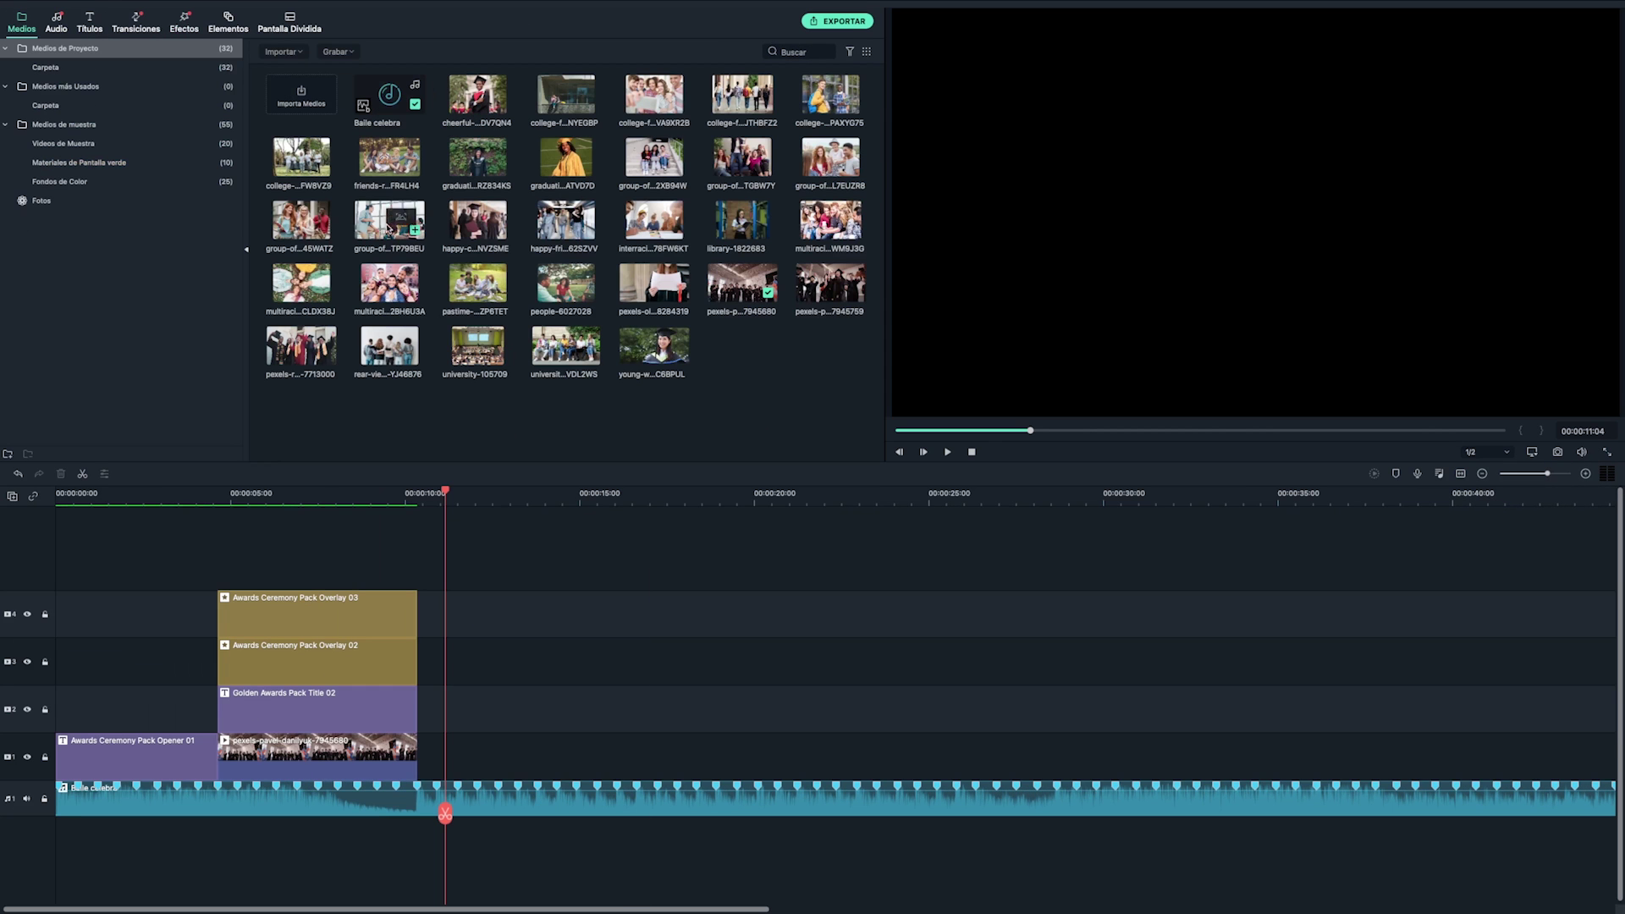
Append the photos ending in TP79BEU, 105709, CLDX38J, FW8VZ9, ZP6TET and DV7QN4 and the 7945759 graduation clip after the first clip.
left_click_drag(388, 228, 505, 755)
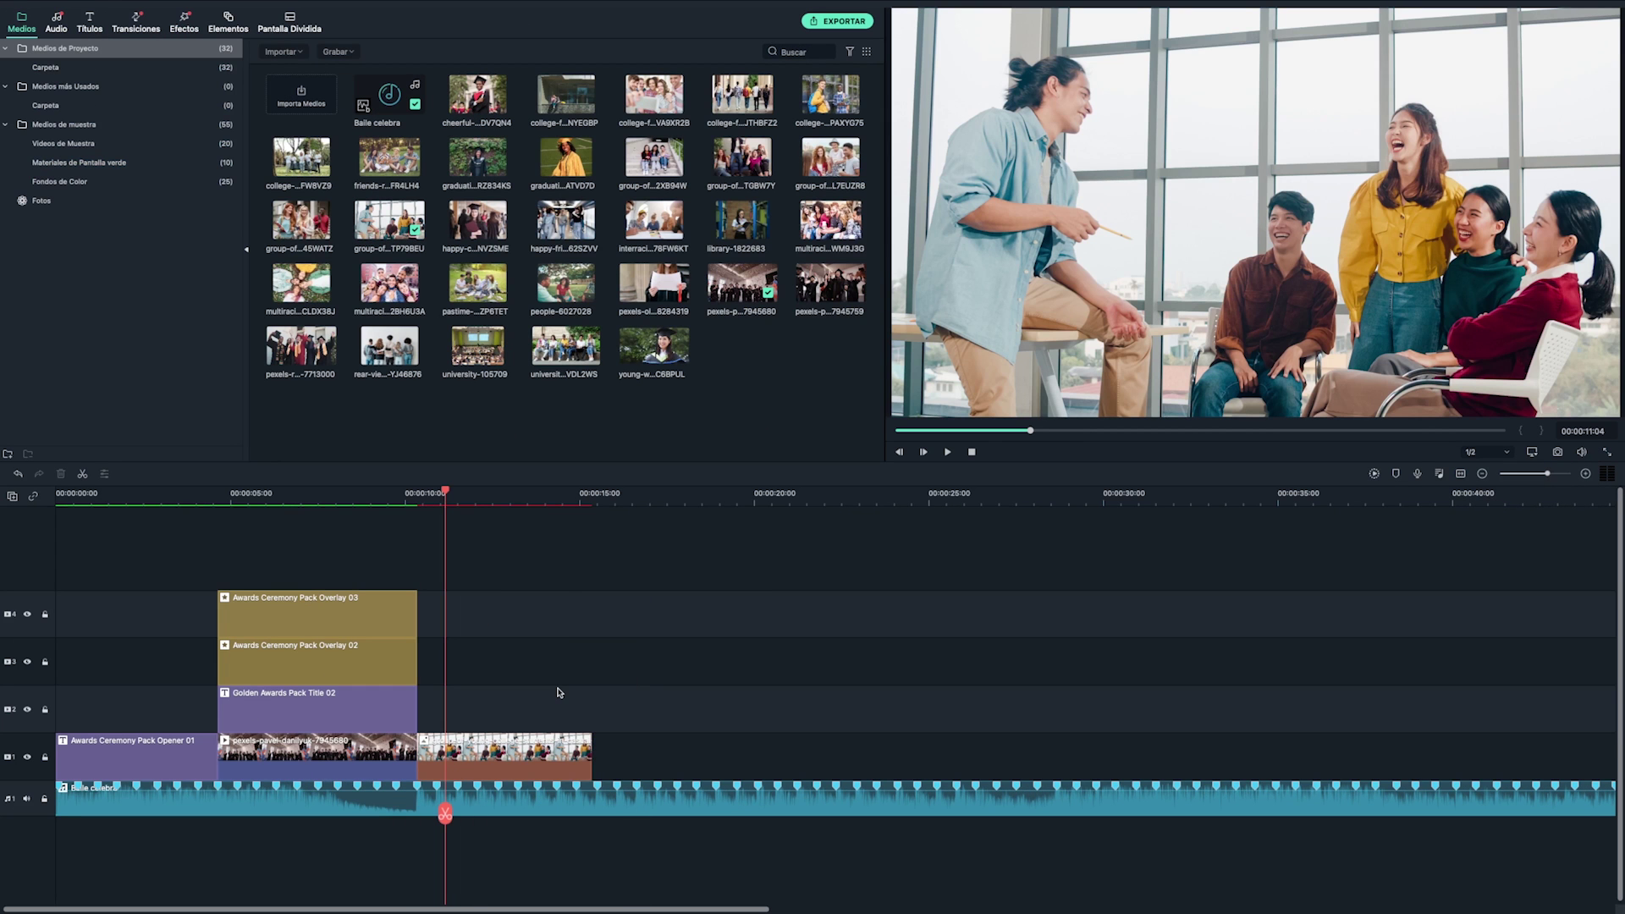
left_click_drag(477, 347, 601, 753)
left_click_drag(301, 284, 877, 680)
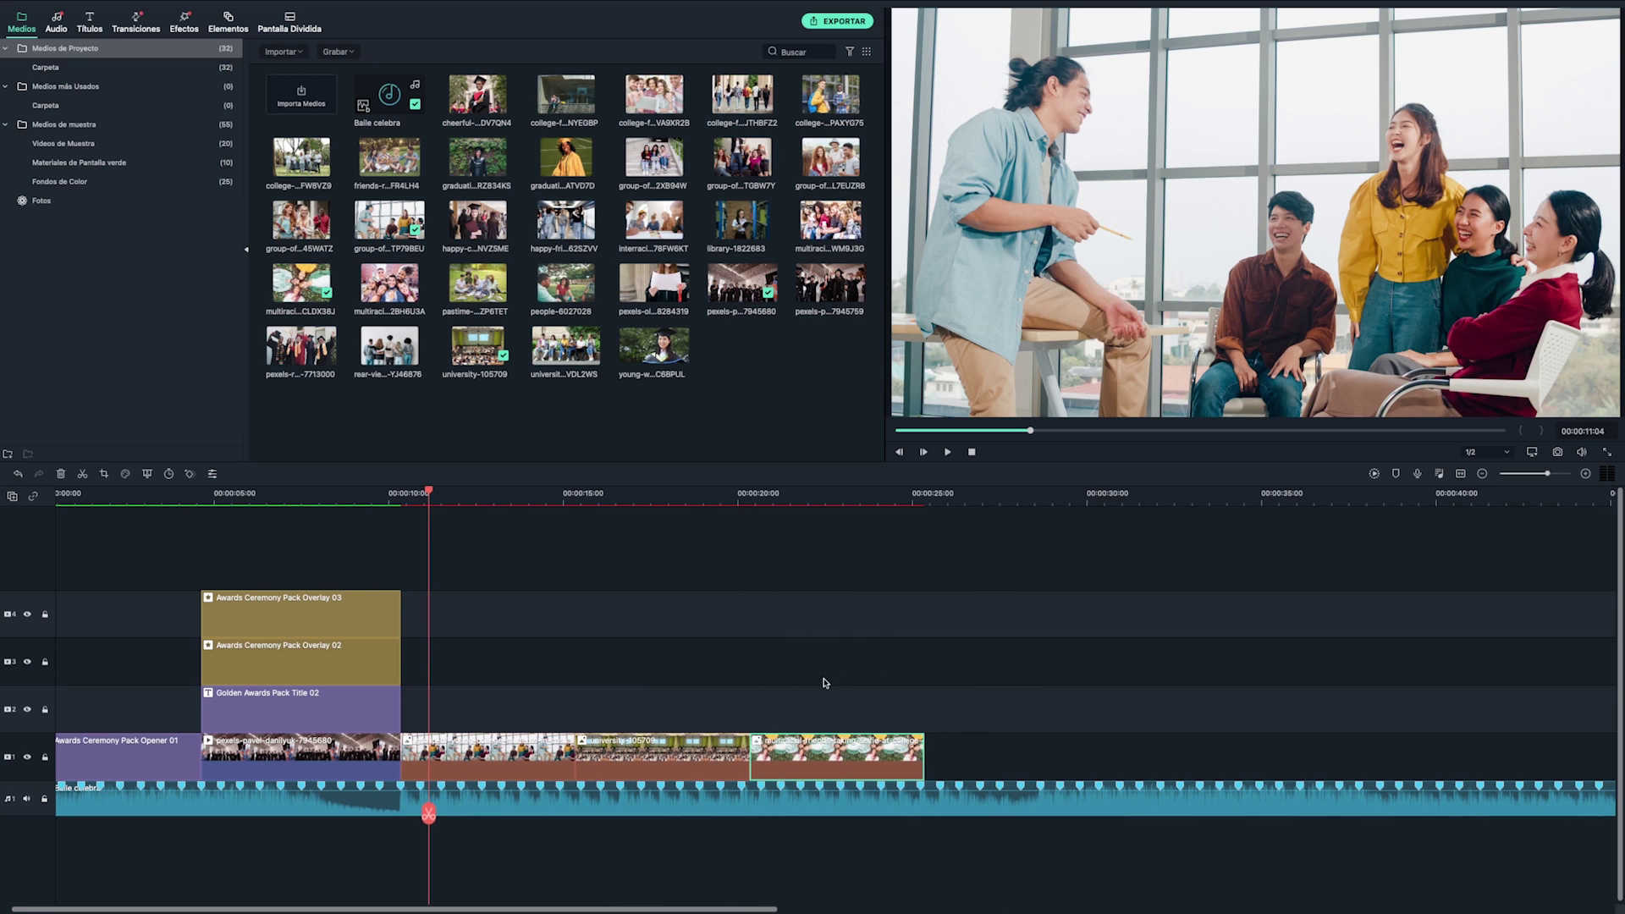
left_click_drag(294, 166, 972, 709)
left_click_drag(477, 284, 1092, 753)
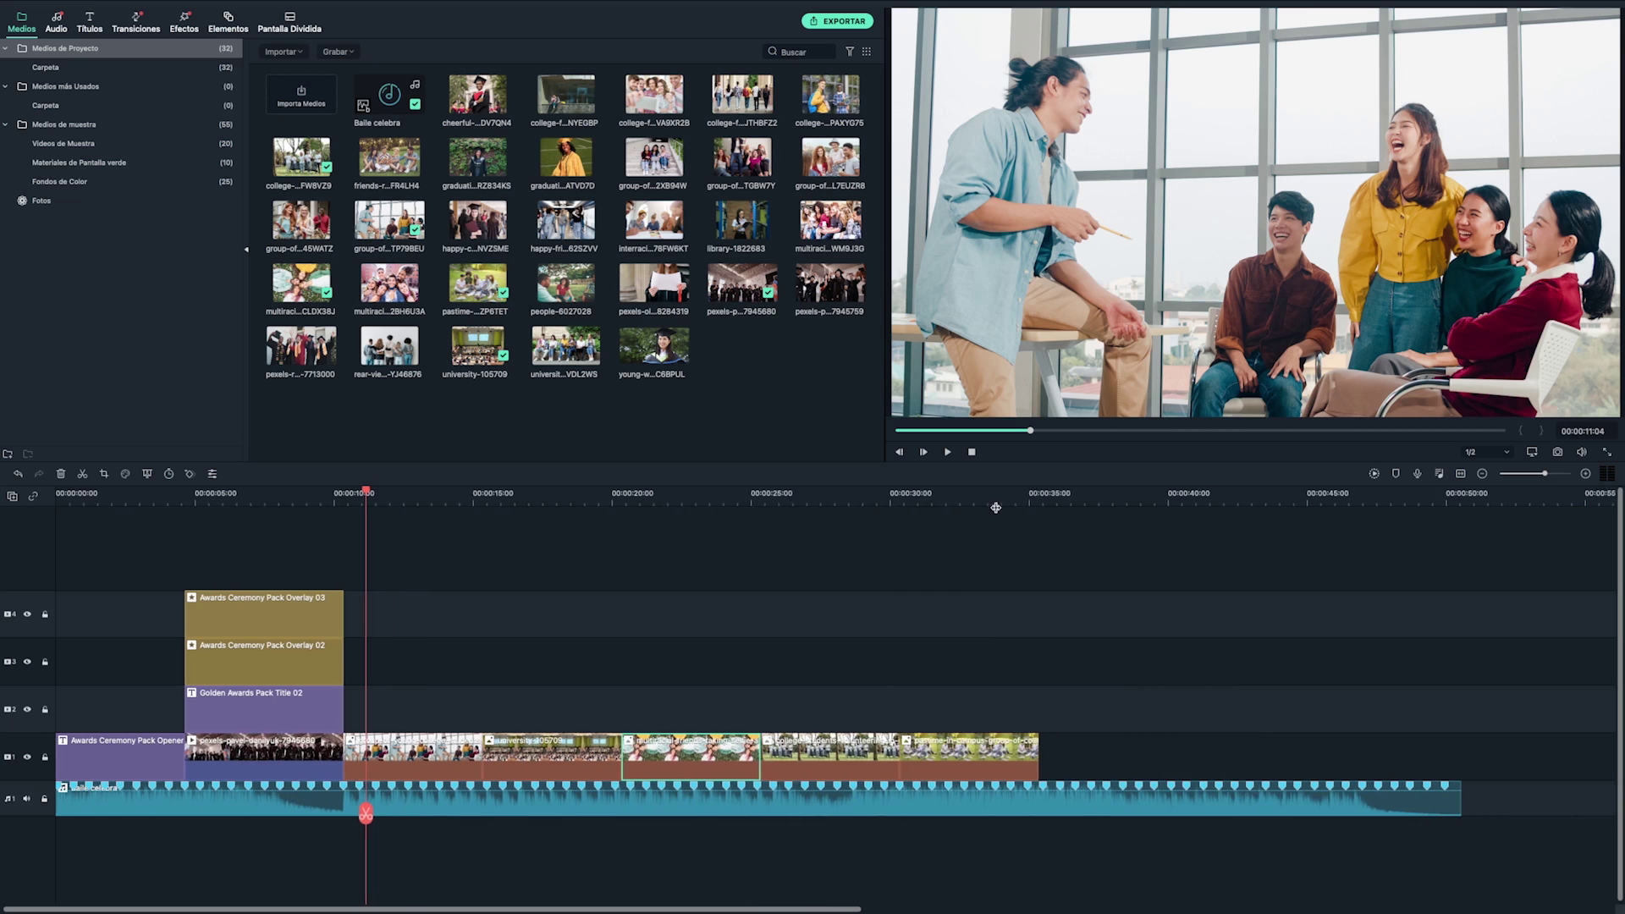
left_click_drag(484, 100, 1064, 712)
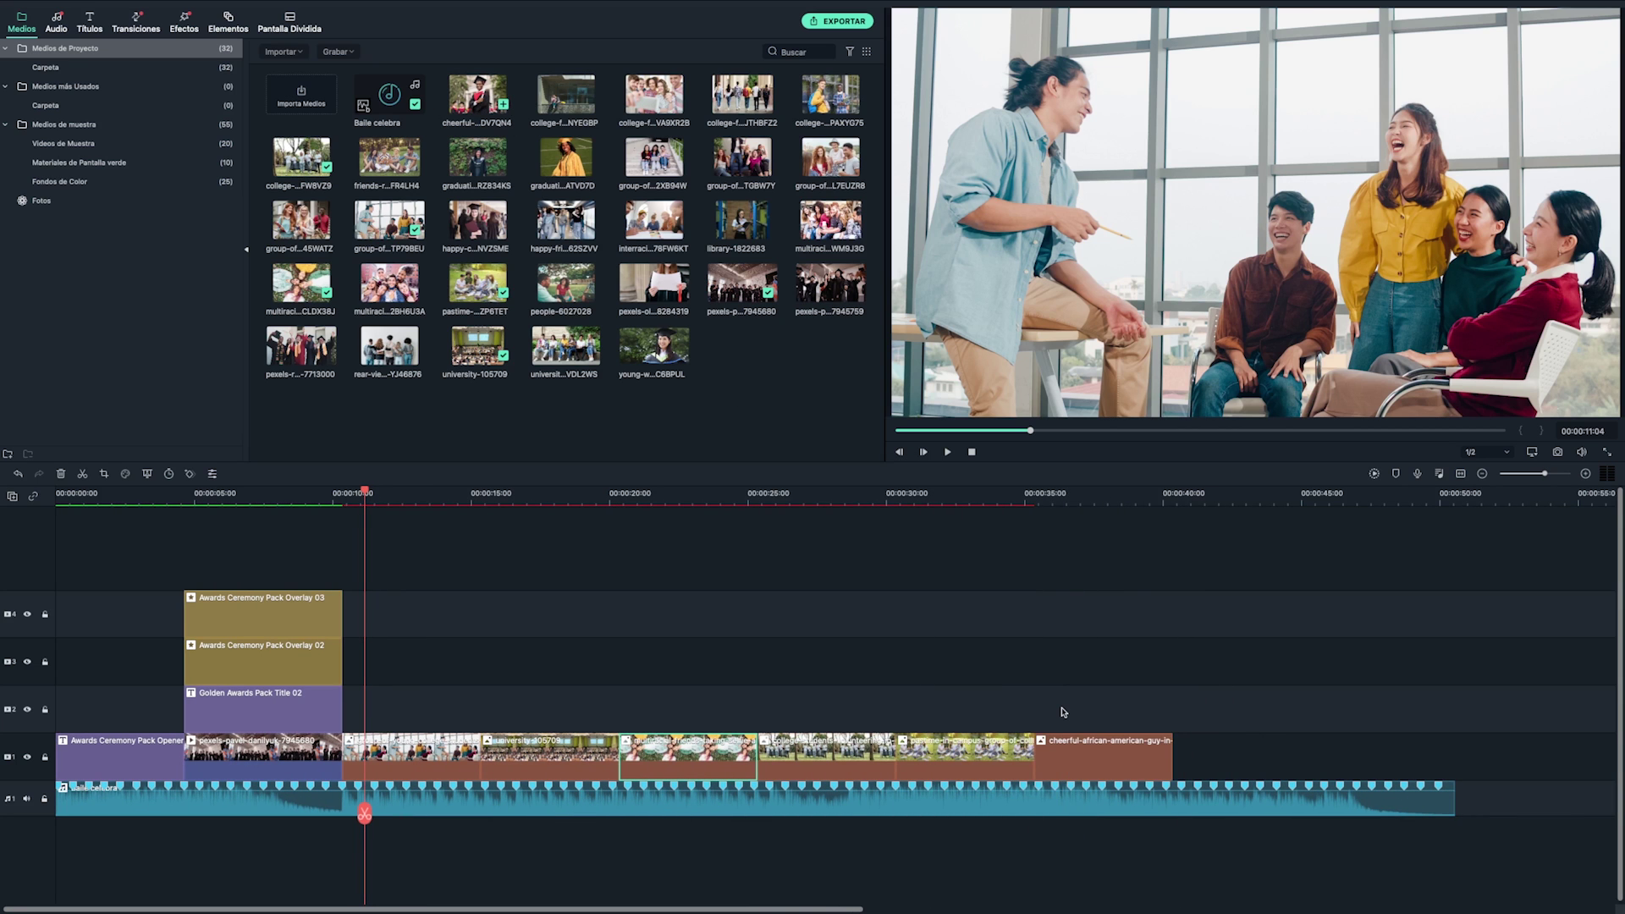
left_click_drag(828, 286, 1270, 675)
Scale up the university lecture hall photo and the other photos with black side bars until they fill the frame.
left_click(1437, 518)
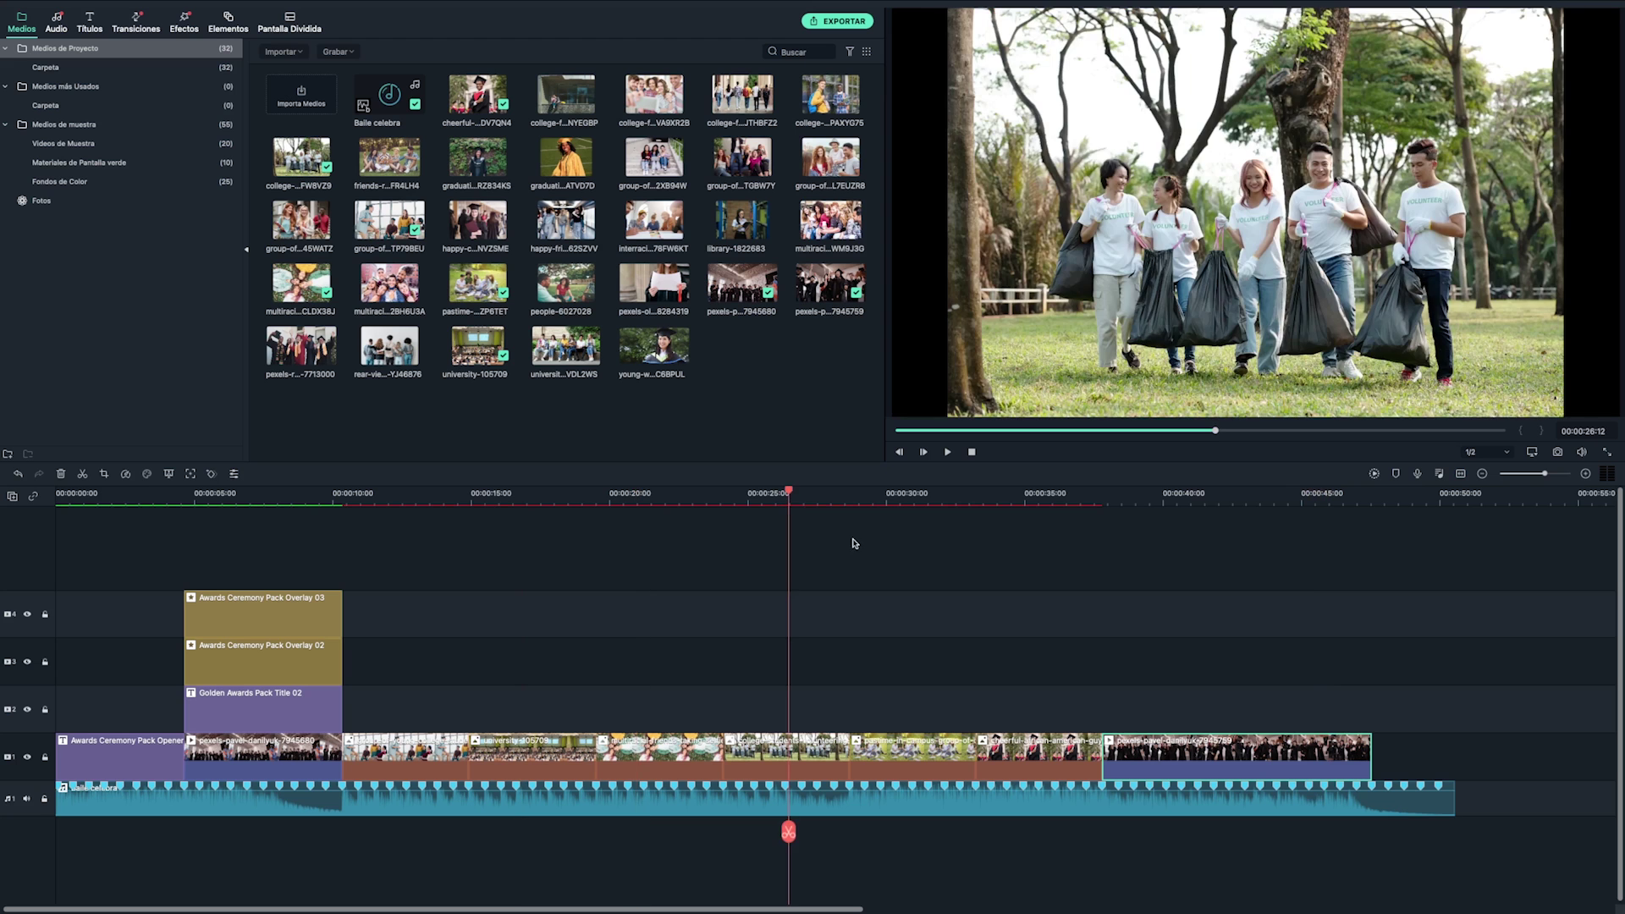
left_click(913, 499)
left_click(1030, 504)
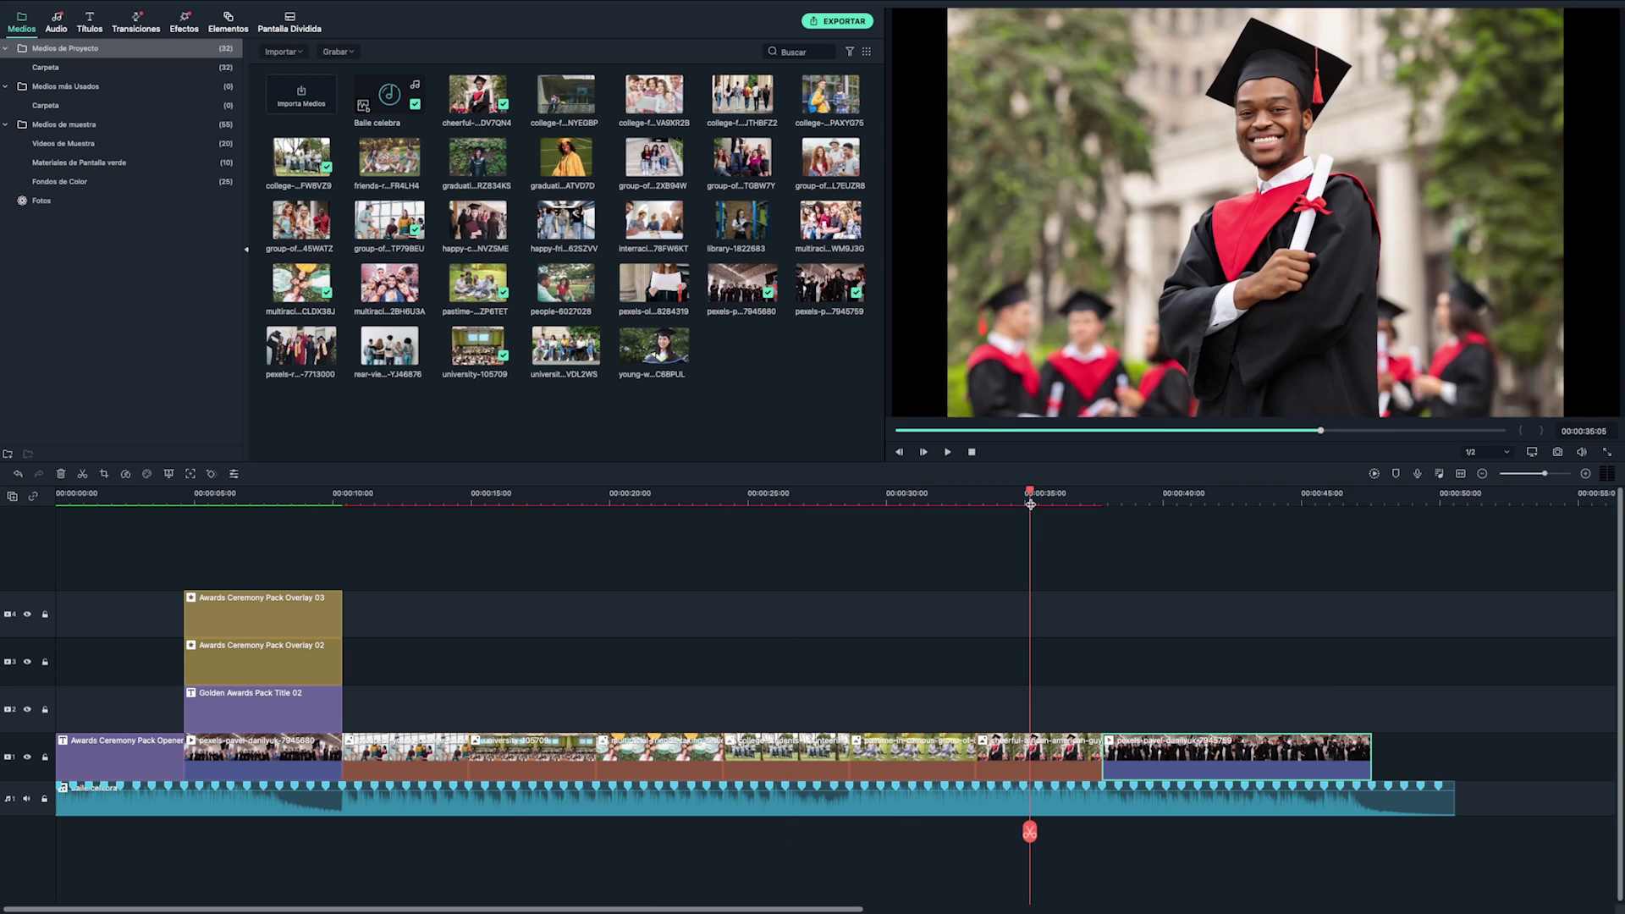
left_click(514, 493)
double_click(525, 749)
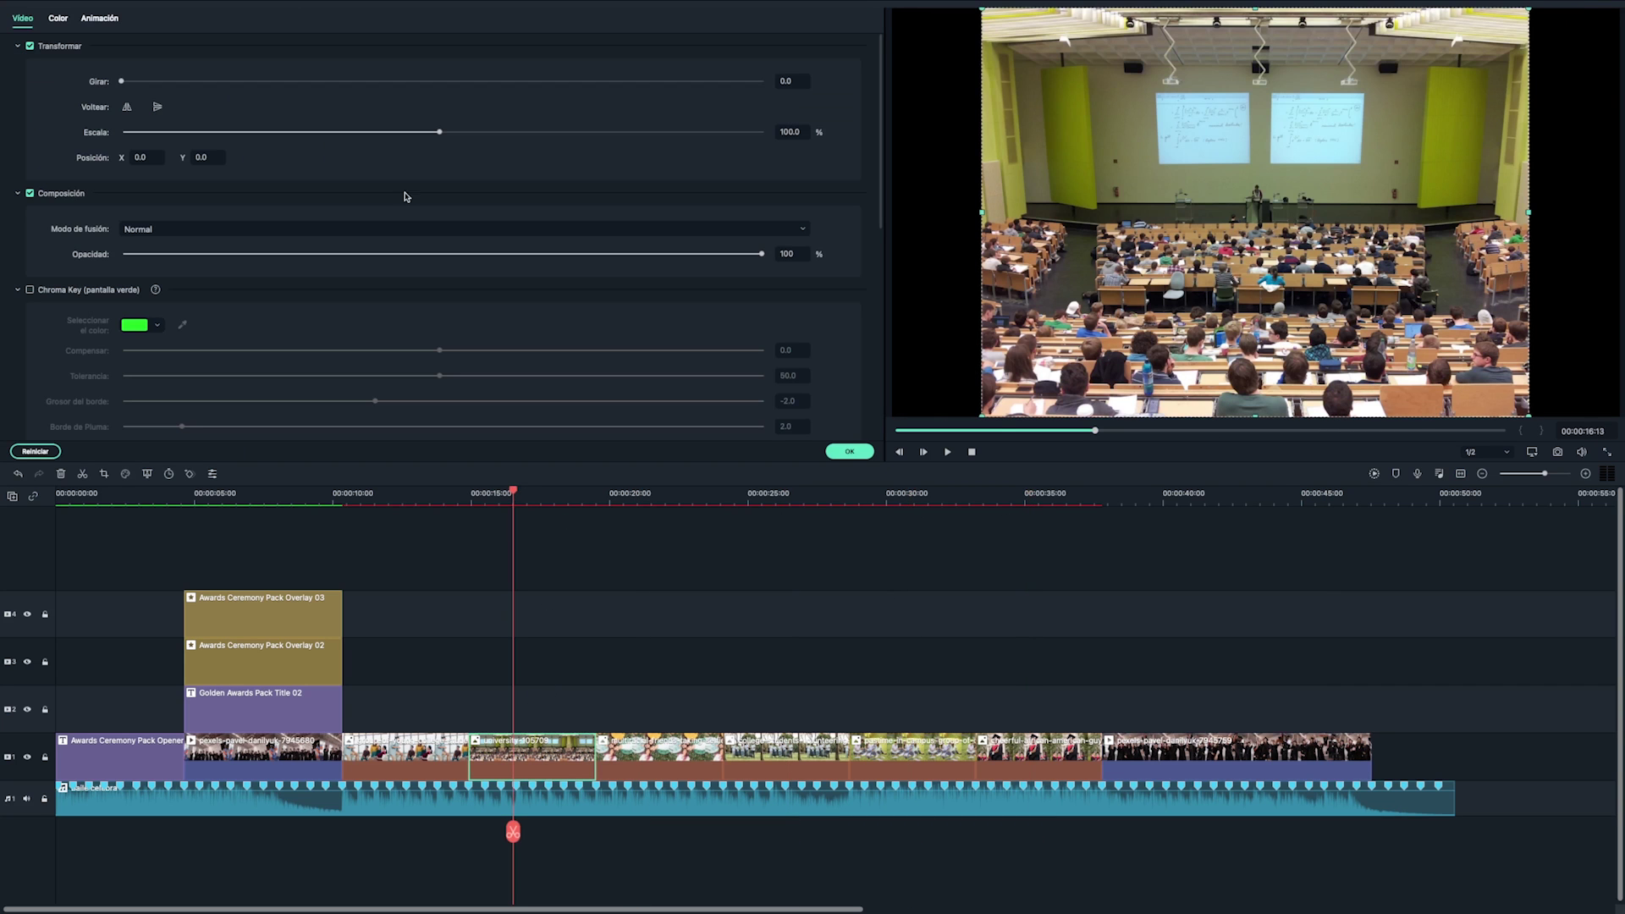
left_click_drag(443, 138, 471, 136)
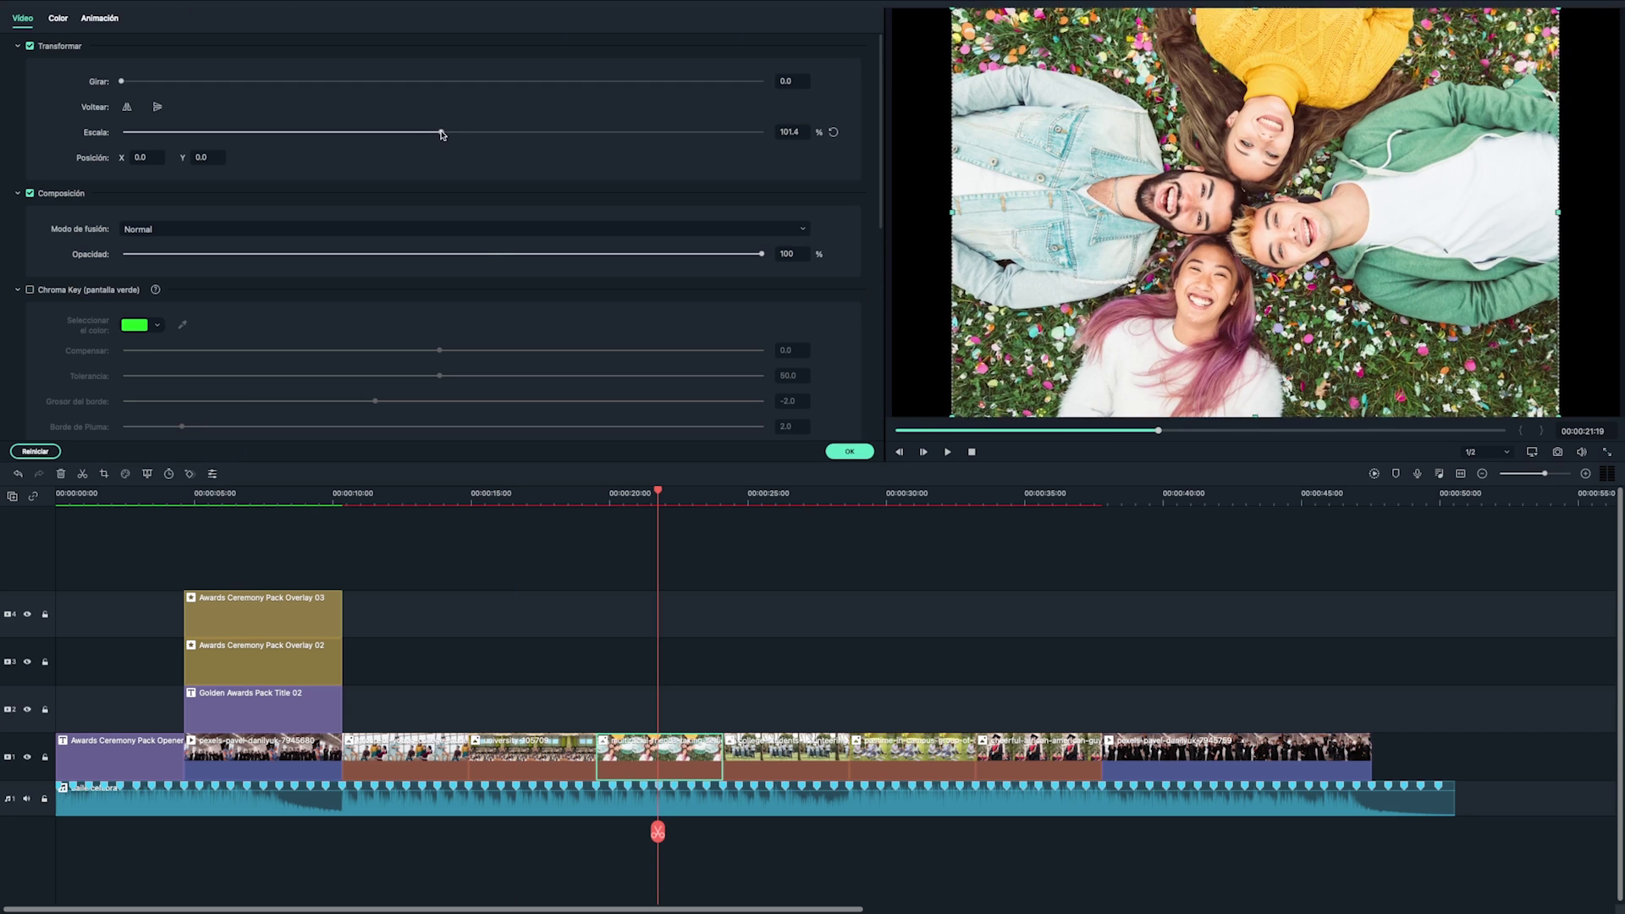
left_click_drag(443, 136, 462, 141)
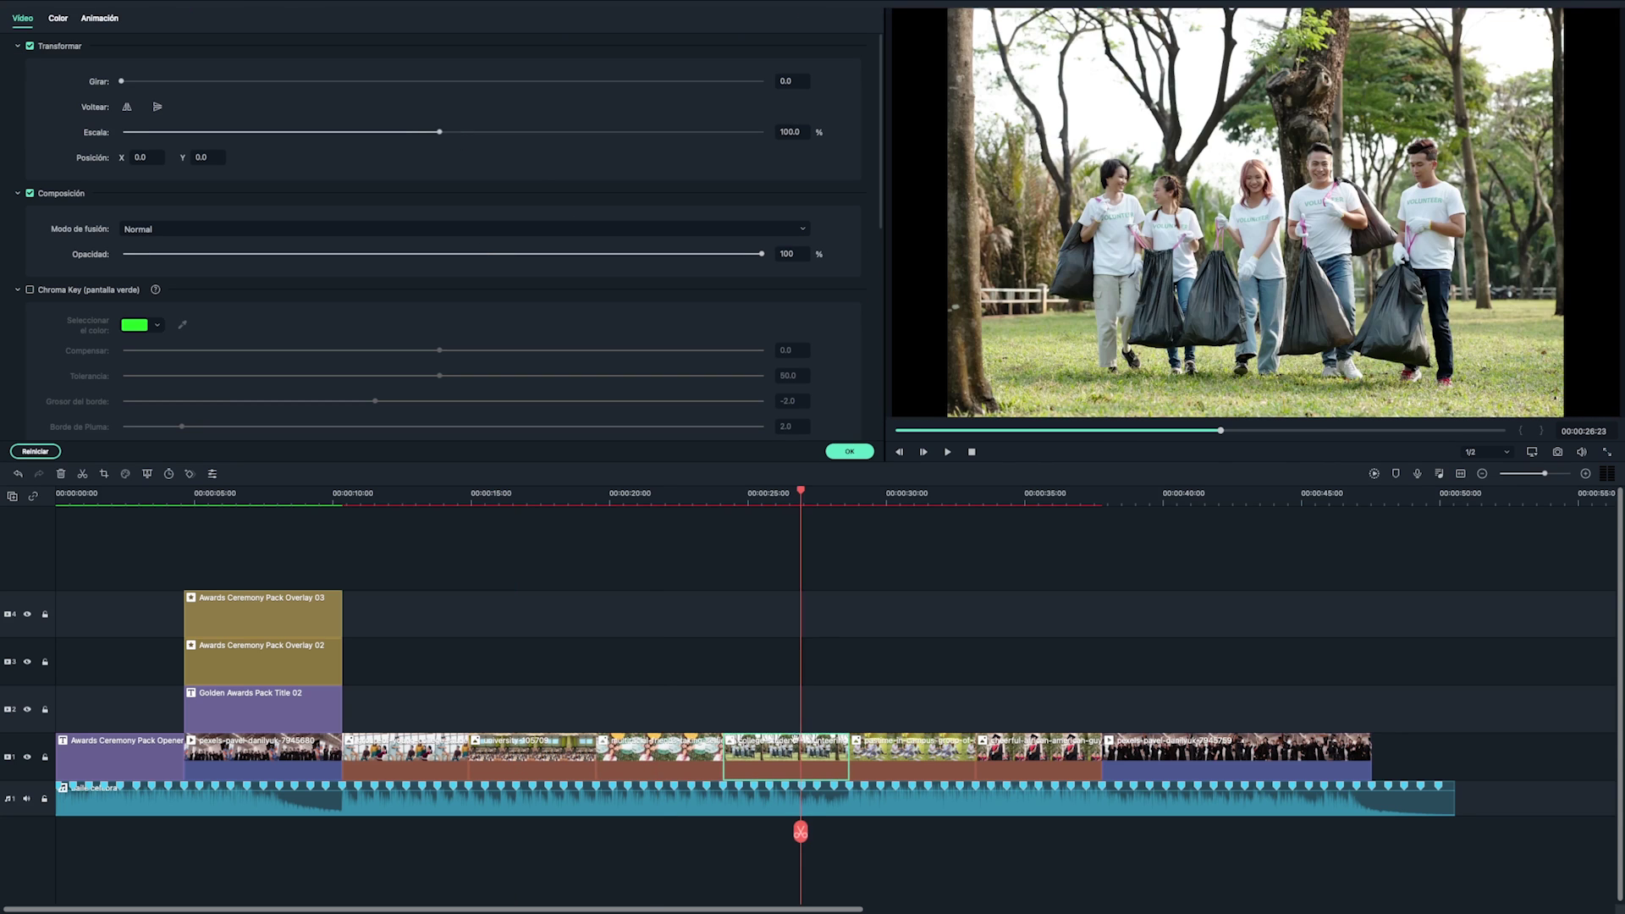
left_click_drag(447, 138, 458, 140)
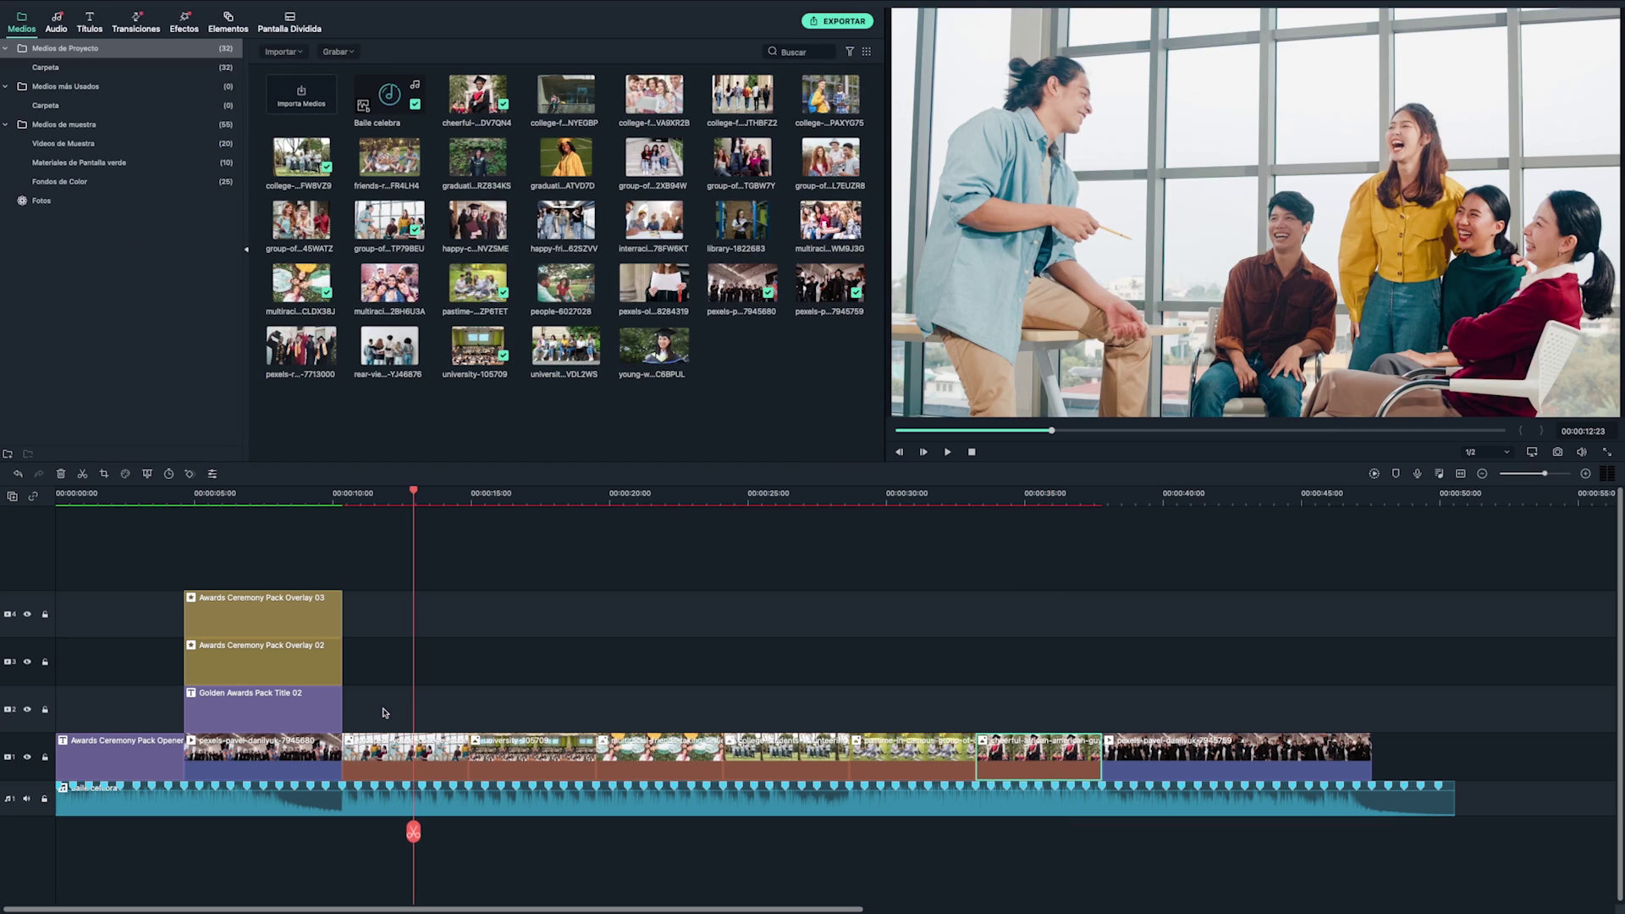
Place Golden Awards Pack Overlay 01 above the first photo in the sequence.
left_click(185, 25)
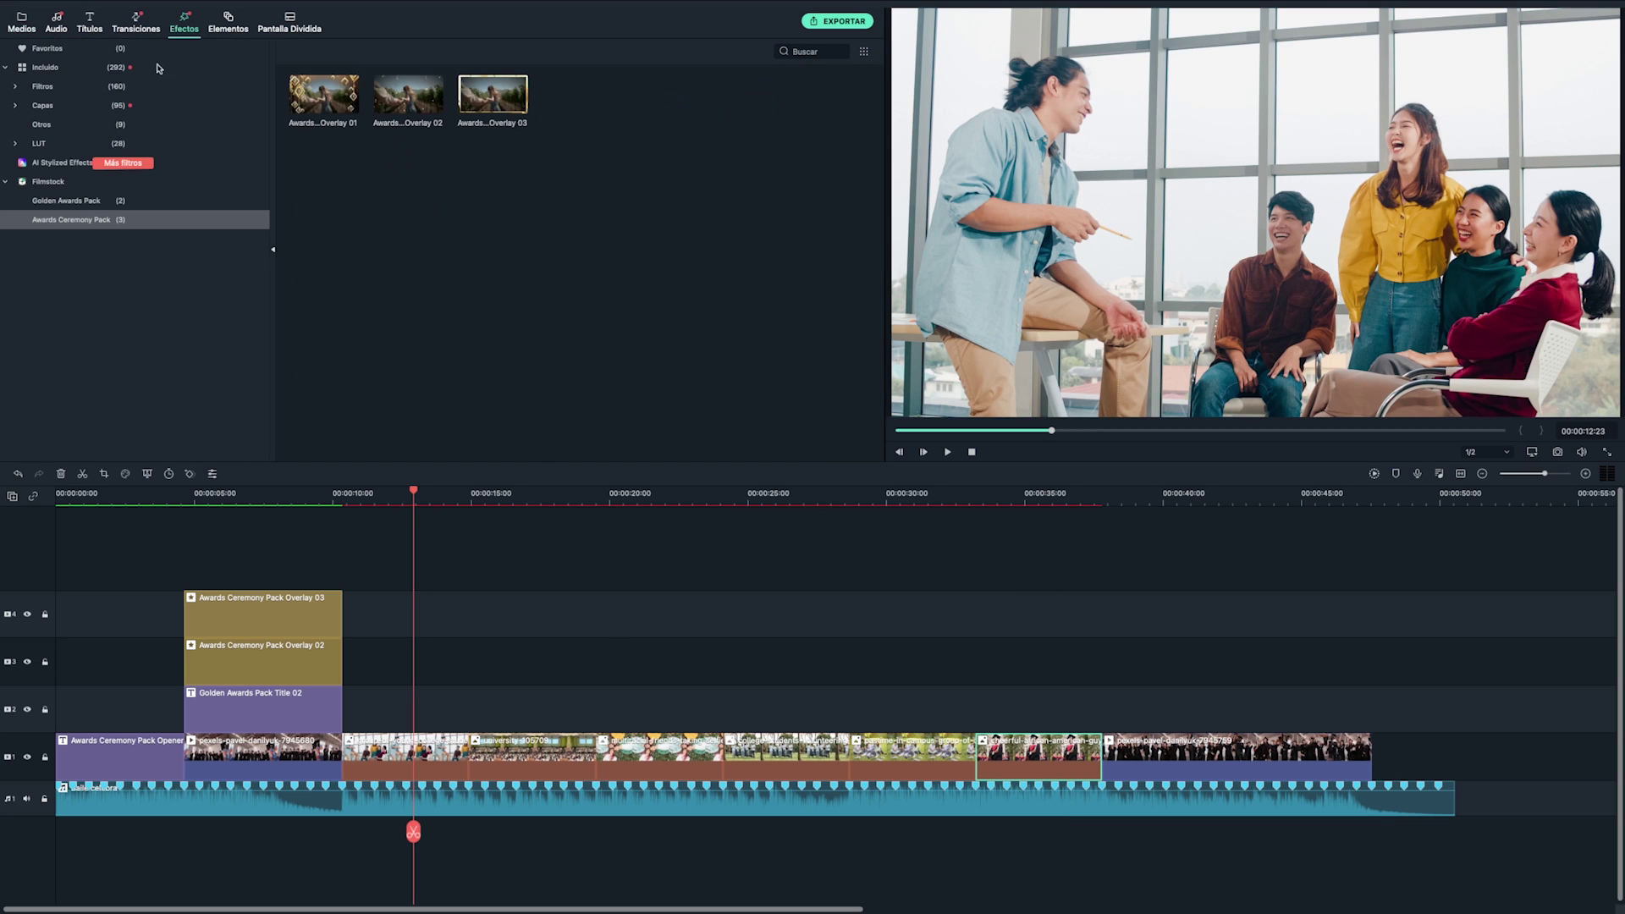
left_click(72, 202)
left_click_drag(325, 95, 404, 709)
Place Awards Ceremony Pack Overlay 01 with the golden diamonds above the third photo.
left_click(664, 499)
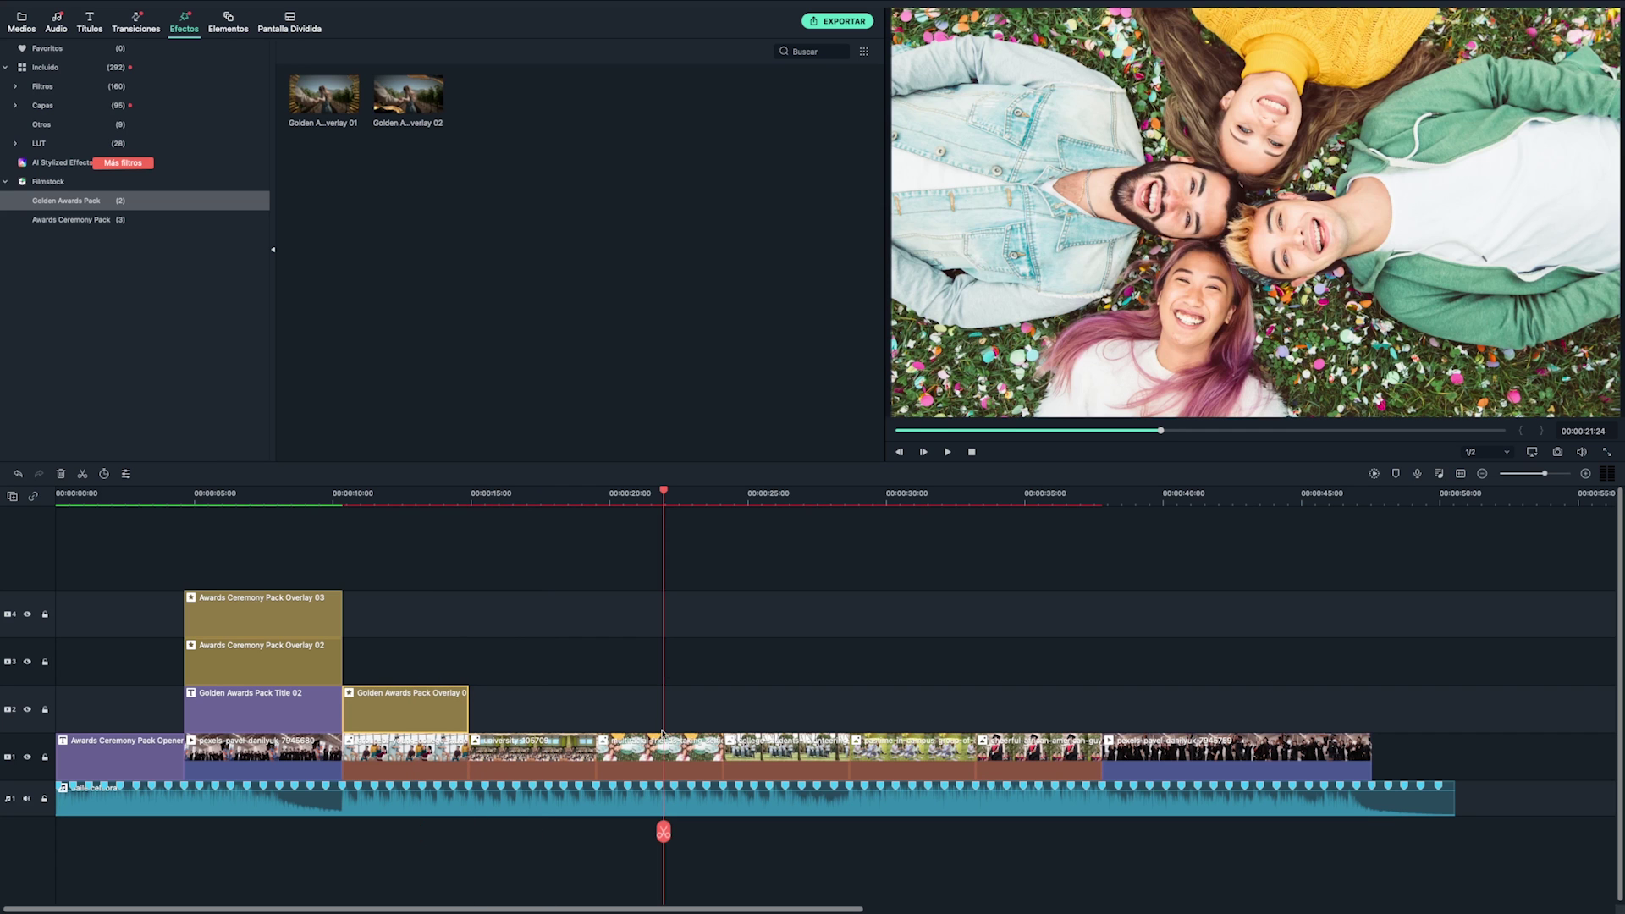
left_click(106, 220)
left_click_drag(493, 95, 599, 707)
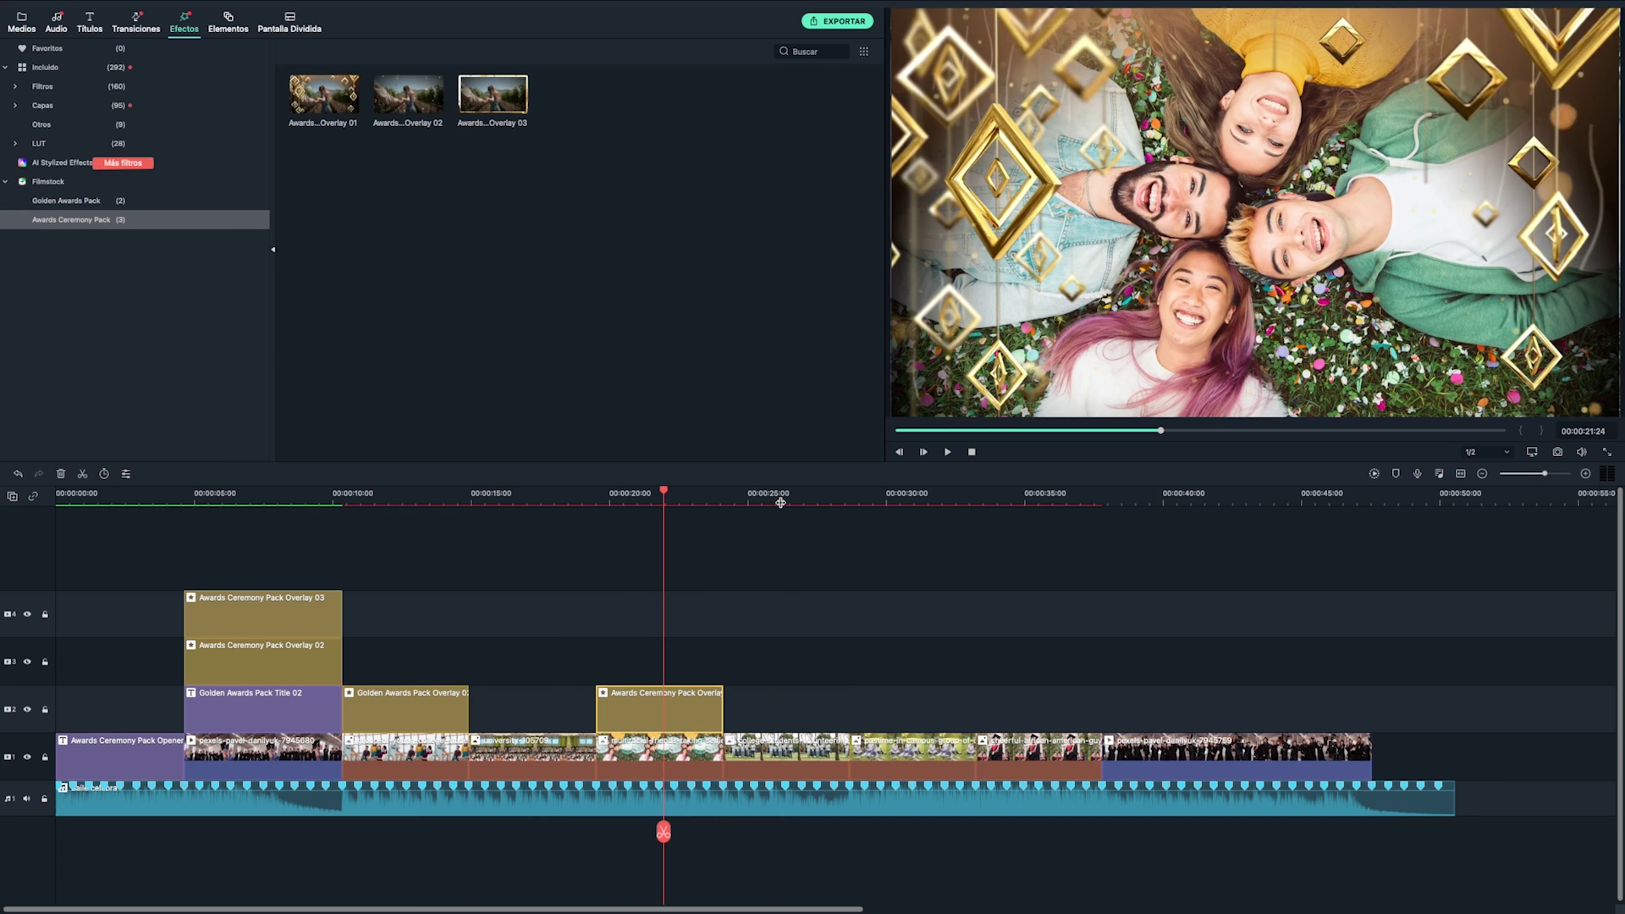
Place Golden Awards Pack Overlay 01 above the fourth photo and review the photo sequence.
left_click(779, 497)
left_click(66, 201)
left_click_drag(325, 95, 736, 710)
left_click(917, 496)
left_click(682, 496)
left_click(530, 496)
left_click(796, 496)
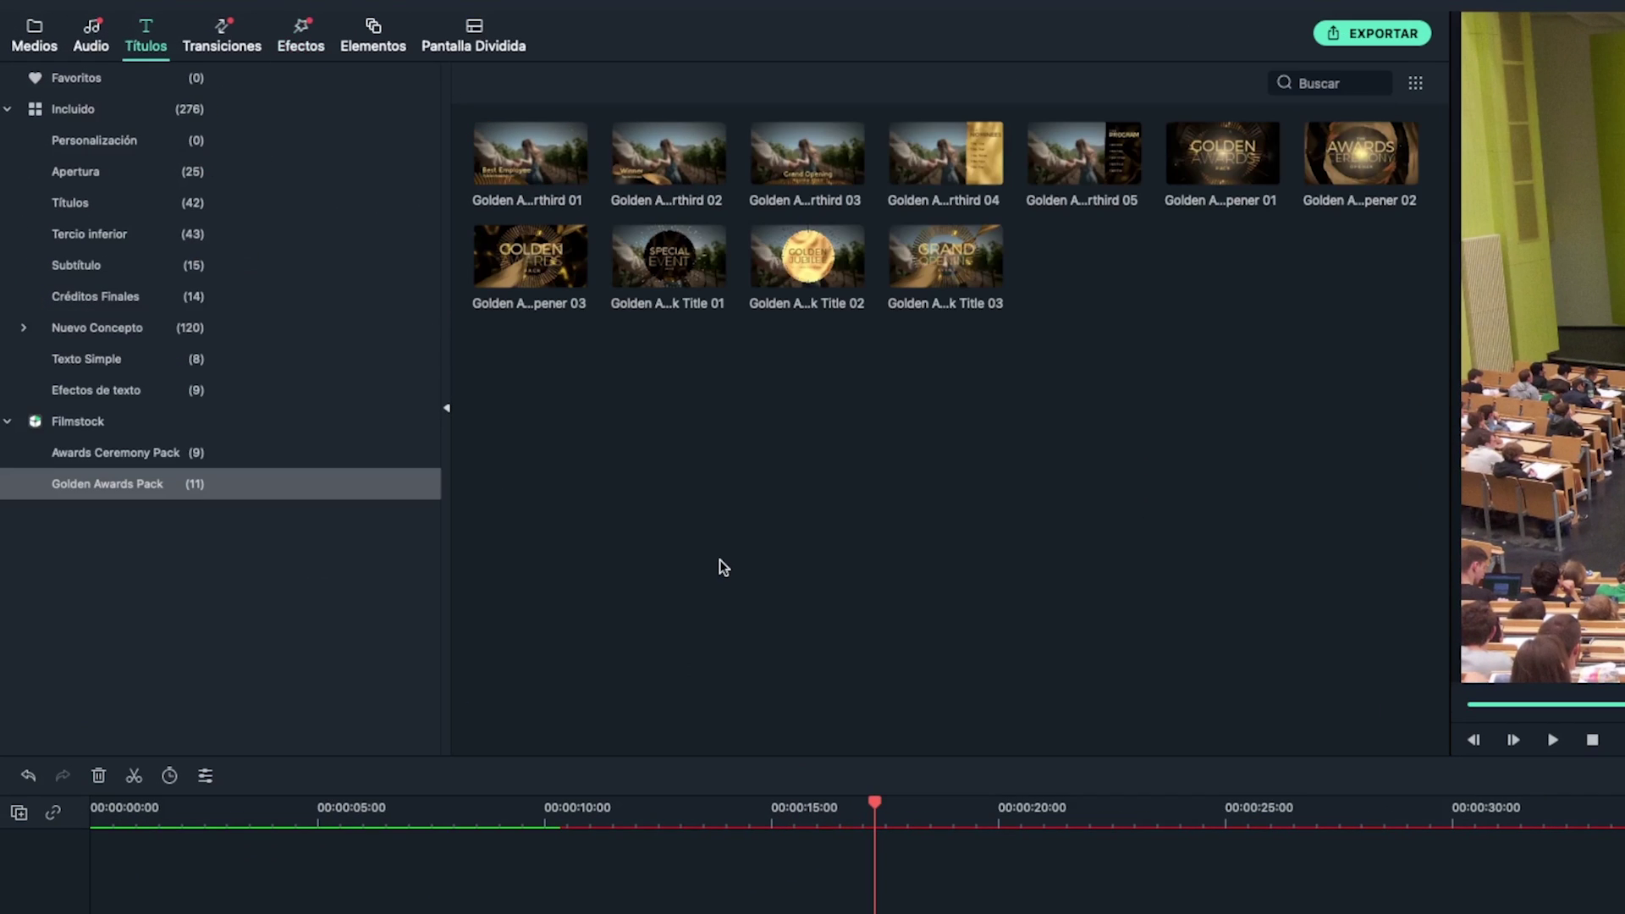
Place Golden Awards Pack Lowerthird 03 above both the lecture hall photo and the volunteer group photo.
left_click(133, 450)
left_click(112, 479)
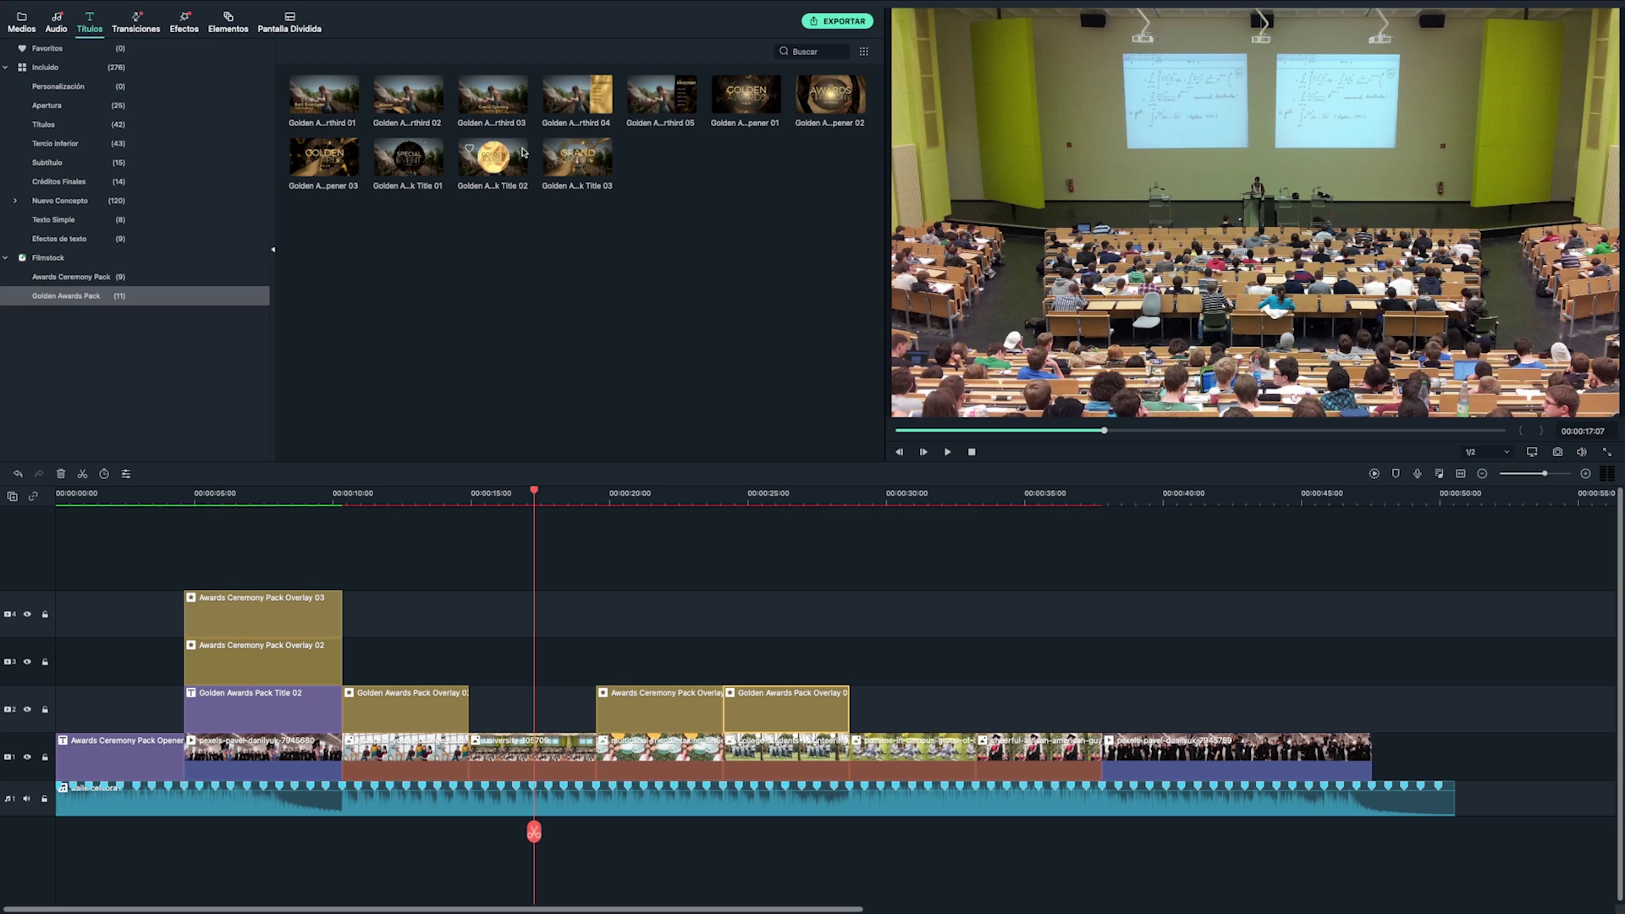
left_click(822, 177)
left_click_drag(502, 110, 472, 677)
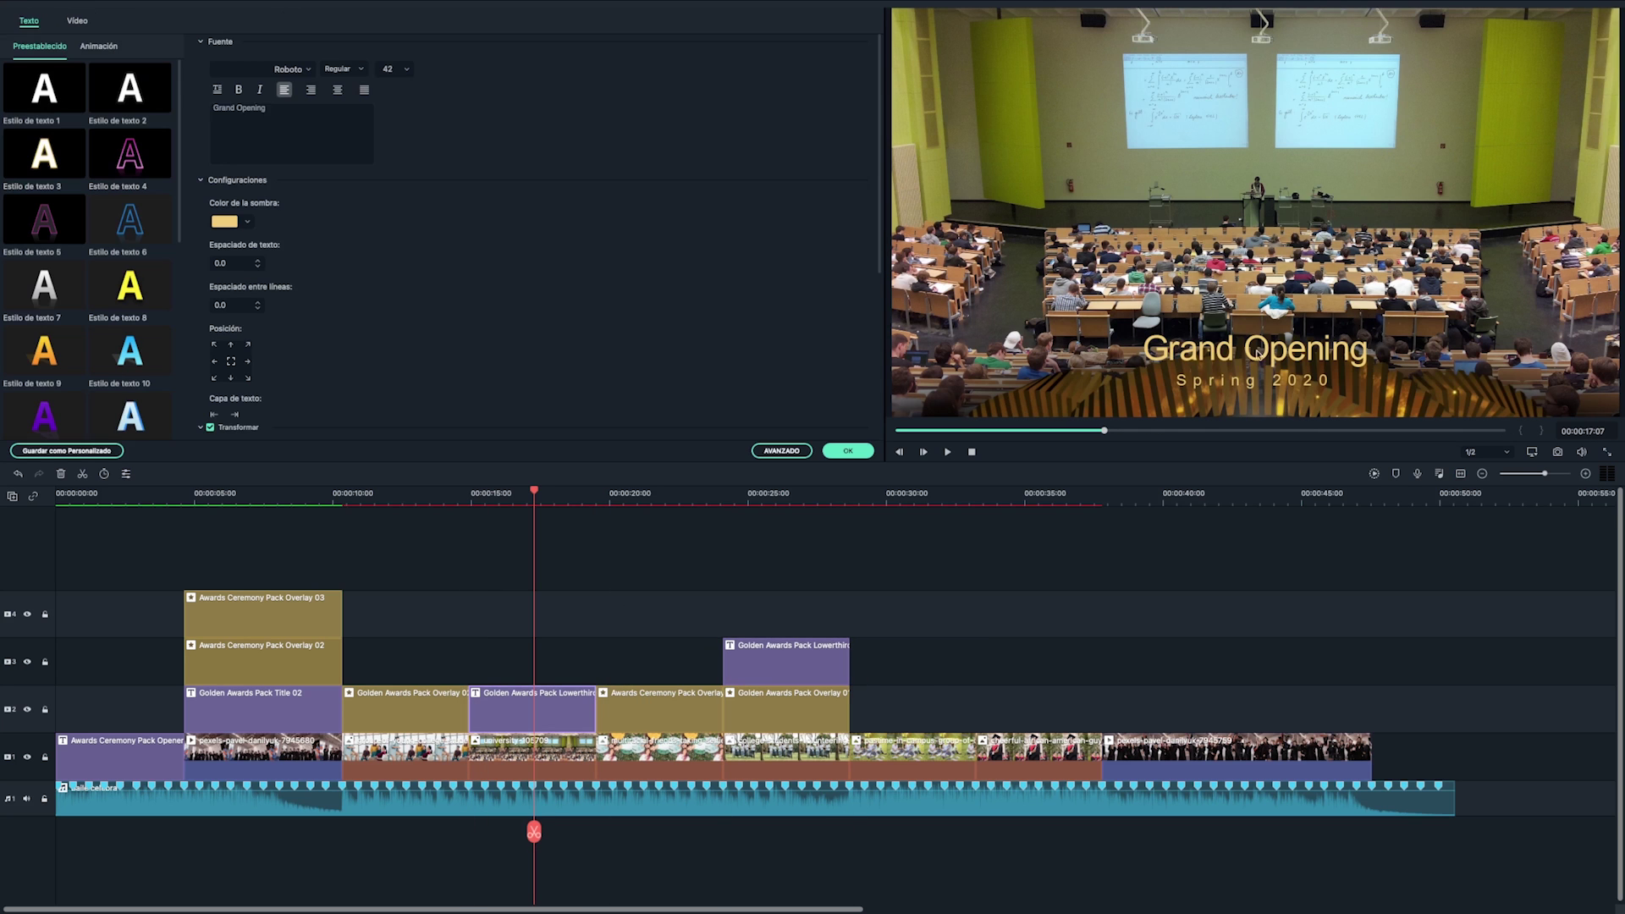
Change the lecture hall photo's title to "Orientación" with the second line "Verano del 2021".
type("Verano del 2")
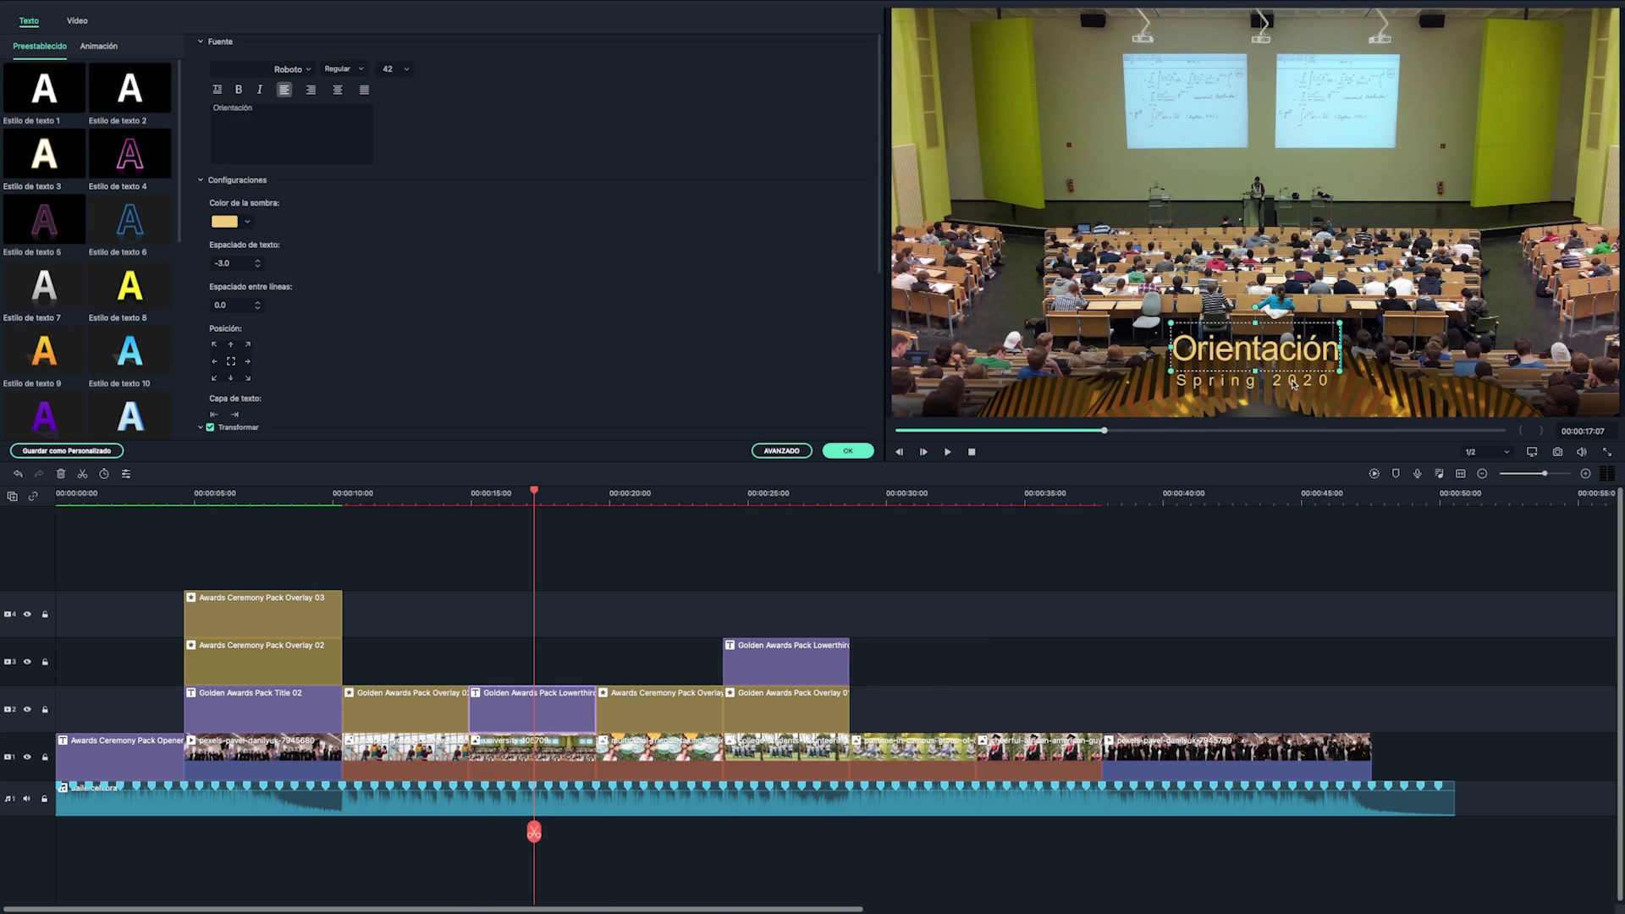
type("021")
left_click(847, 451)
Change the volunteer photo's title to "Día de Reciclaje" with the second line "Verano del 2018".
left_click(829, 565)
double_click(785, 661)
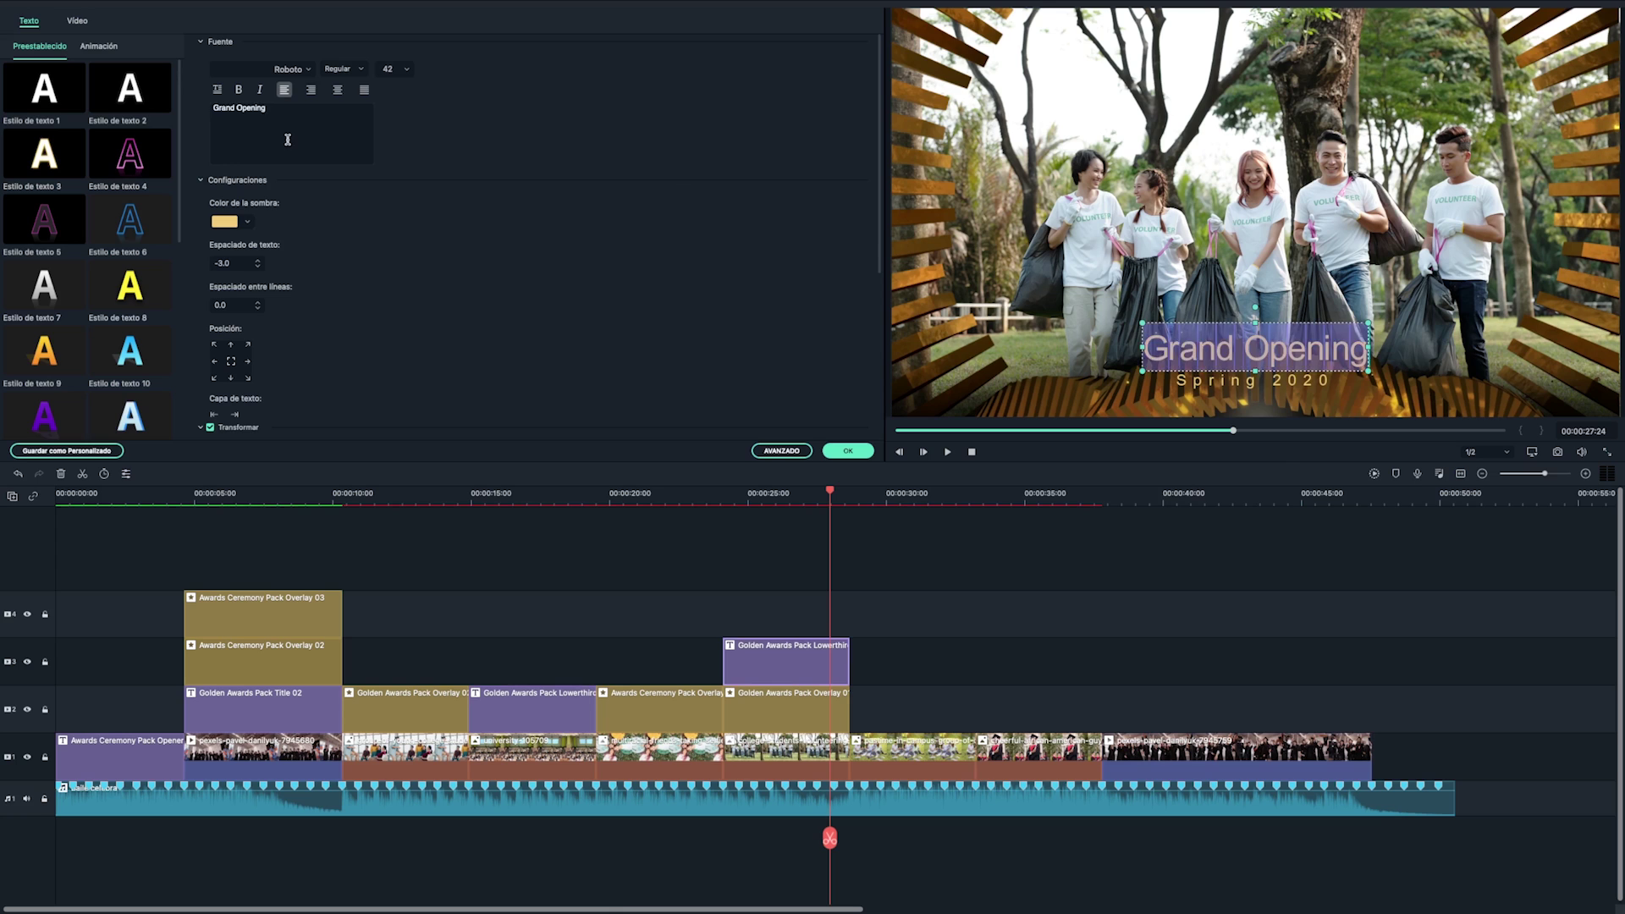
type("Día de Reci")
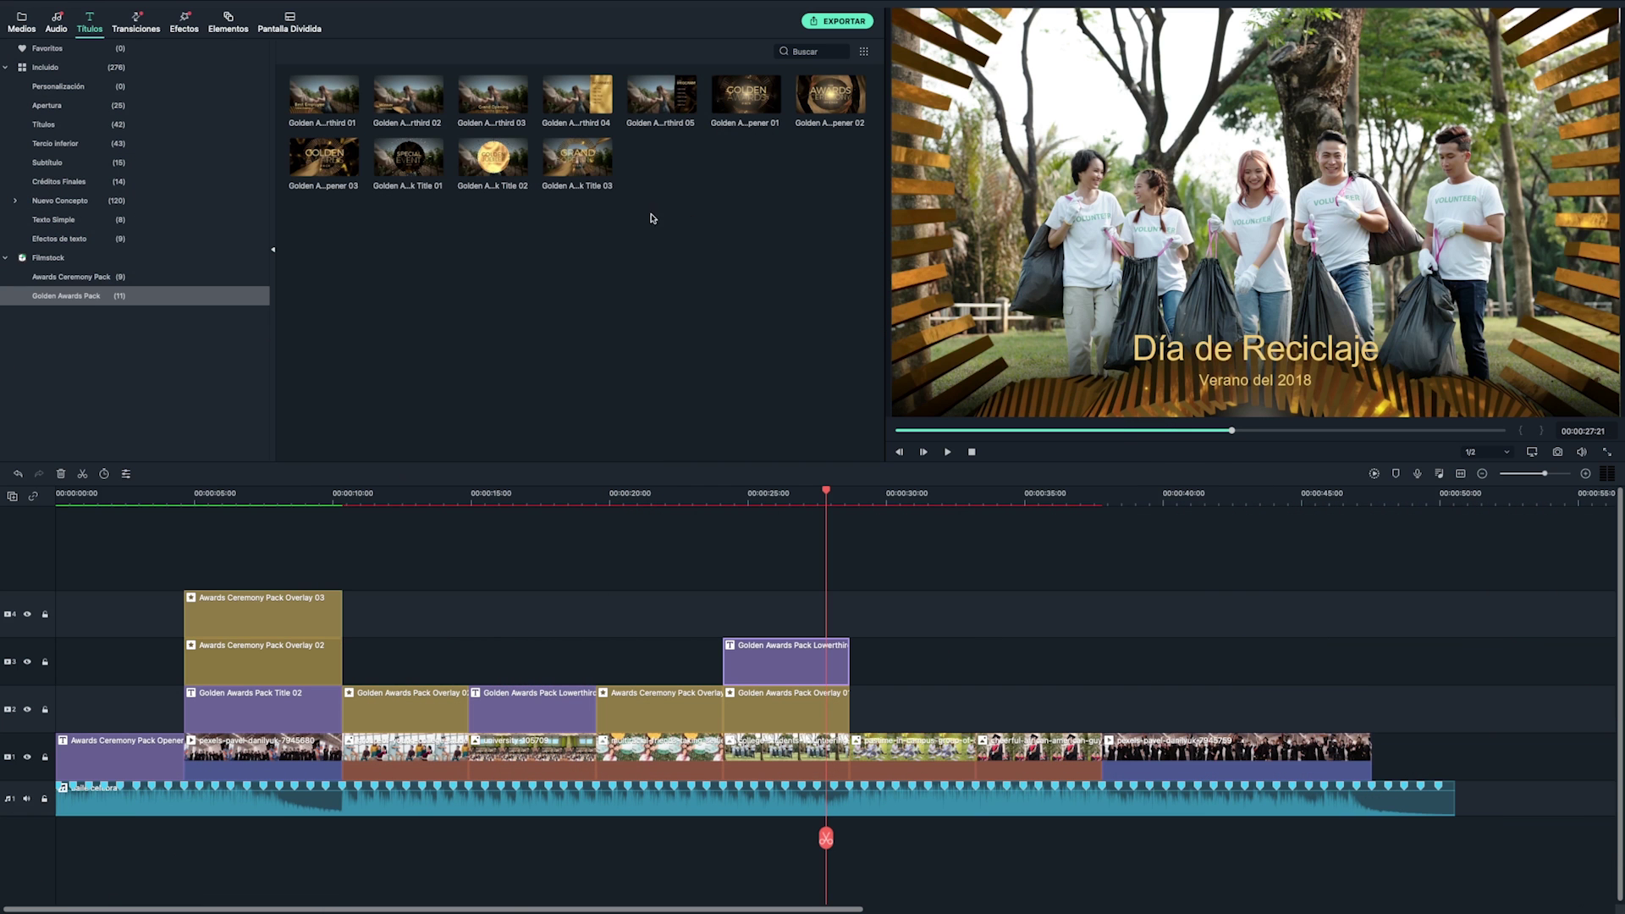
Place Awards Ceremony Pack Title 01 above the final graduation clip.
left_click(51, 274)
left_click(759, 110)
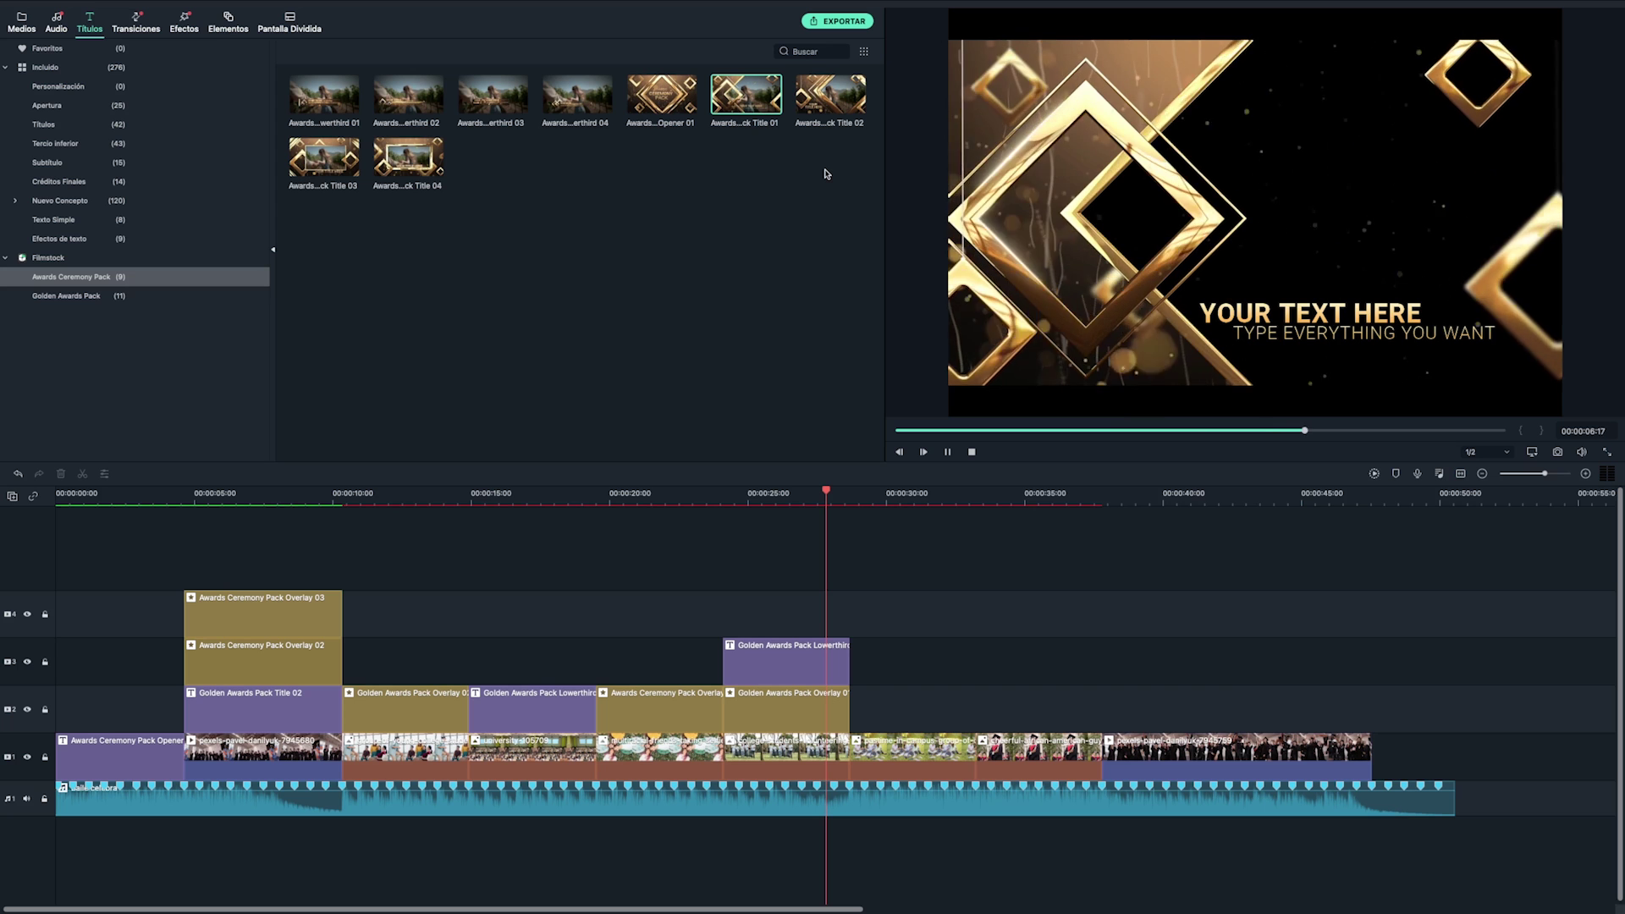
left_click_drag(1088, 505, 1179, 709)
Place Awards Ceremony Pack Title 03 above the picnic photo and trim it to the photo's length.
left_click(924, 495)
left_click_drag(324, 158, 923, 662)
left_click_drag(1125, 662, 975, 662)
left_click_drag(912, 662, 912, 709)
Place Awards Ceremony Pack Title 02 above the photo of the single graduate and trim it to the photo's length.
left_click_drag(830, 97, 1016, 662)
left_click_drag(1249, 657, 1102, 657)
left_click_drag(1053, 662, 1053, 709)
Scale down and reposition the picnic photo so the whole group fits inside the title's golden frame.
left_click_drag(1059, 495, 923, 496)
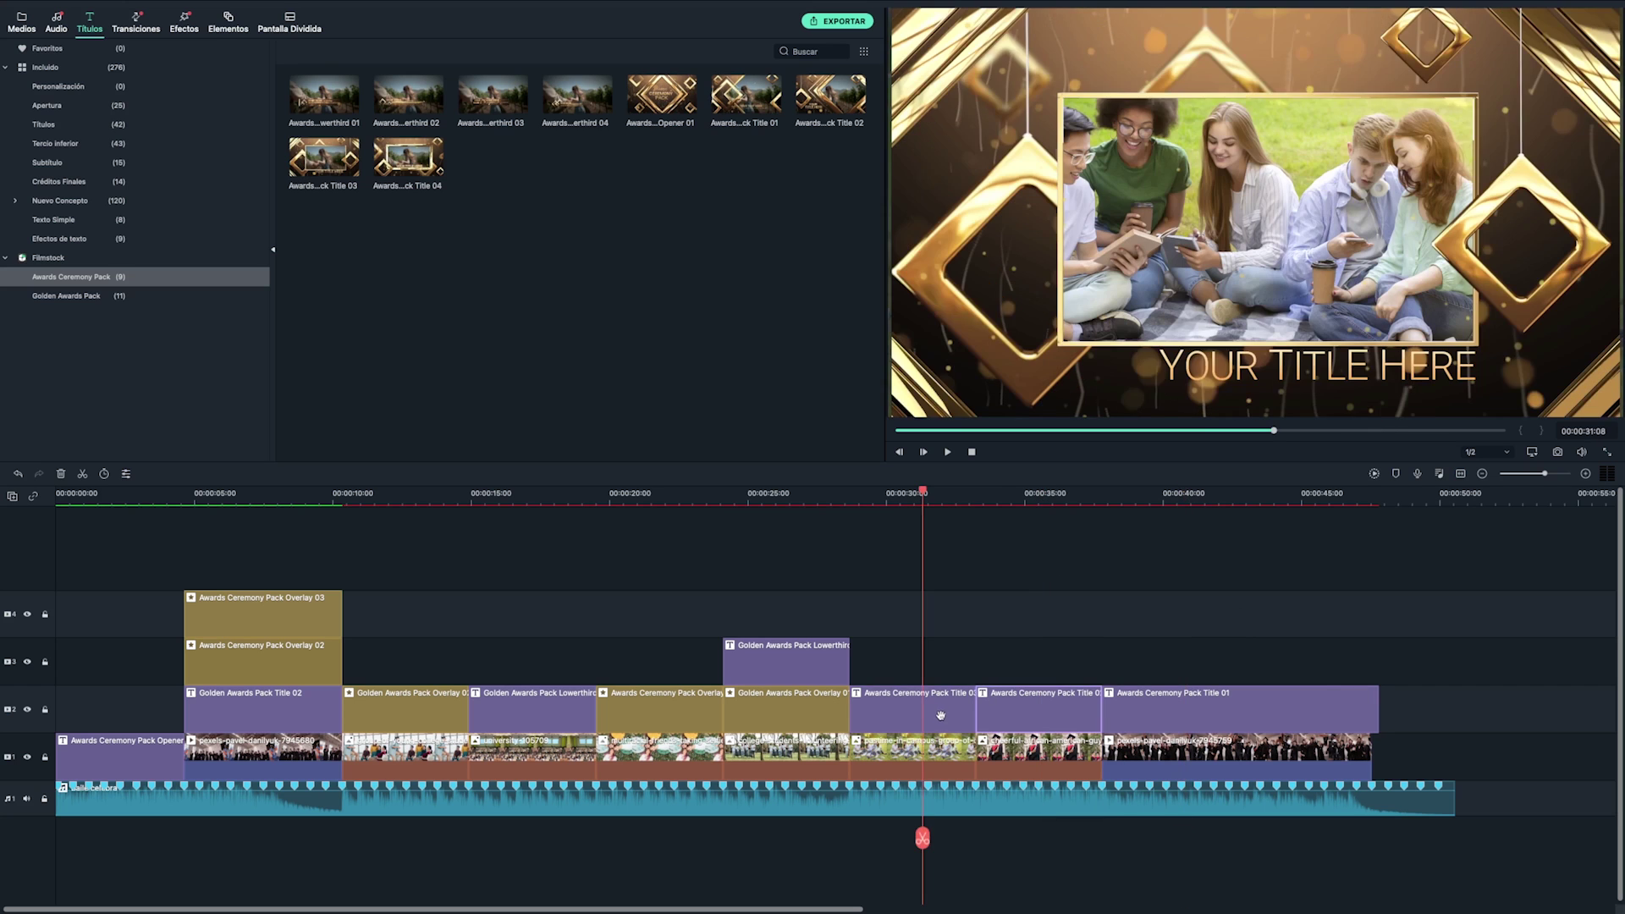
double_click(941, 716)
double_click(912, 758)
left_click_drag(460, 132, 355, 132)
left_click_drag(140, 152, 166, 164)
Reposition the single graduate's photo so he stands centred inside the golden diamond, and check the final clip's title.
double_click(1045, 758)
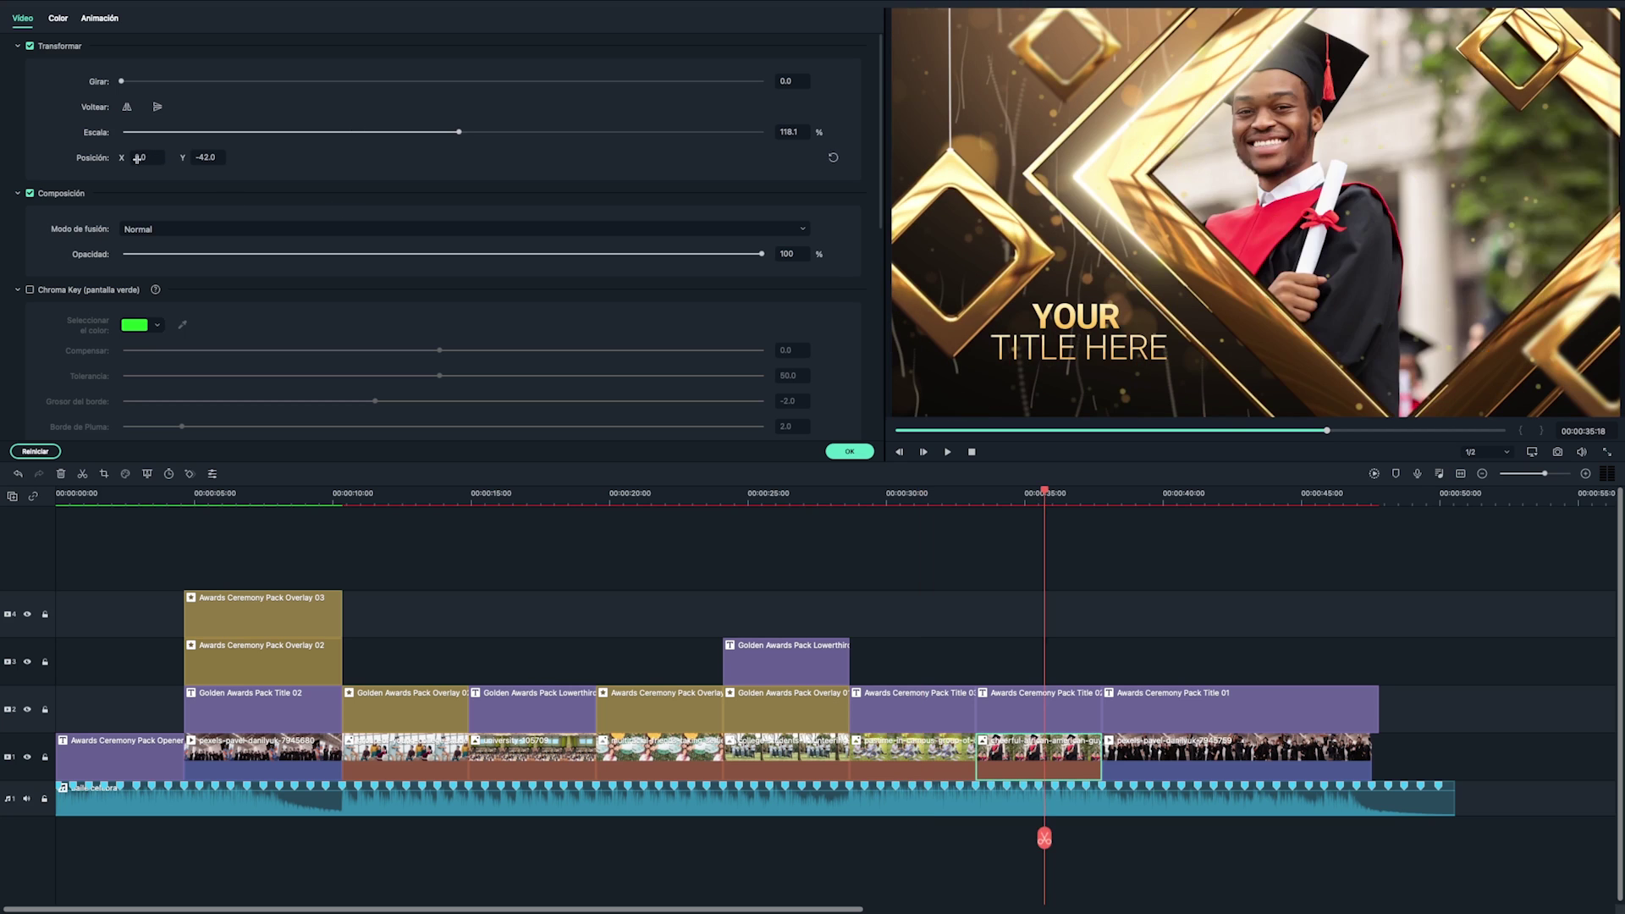
left_click_drag(218, 154, 230, 159)
left_click_drag(1142, 496, 1164, 609)
left_click(1164, 608)
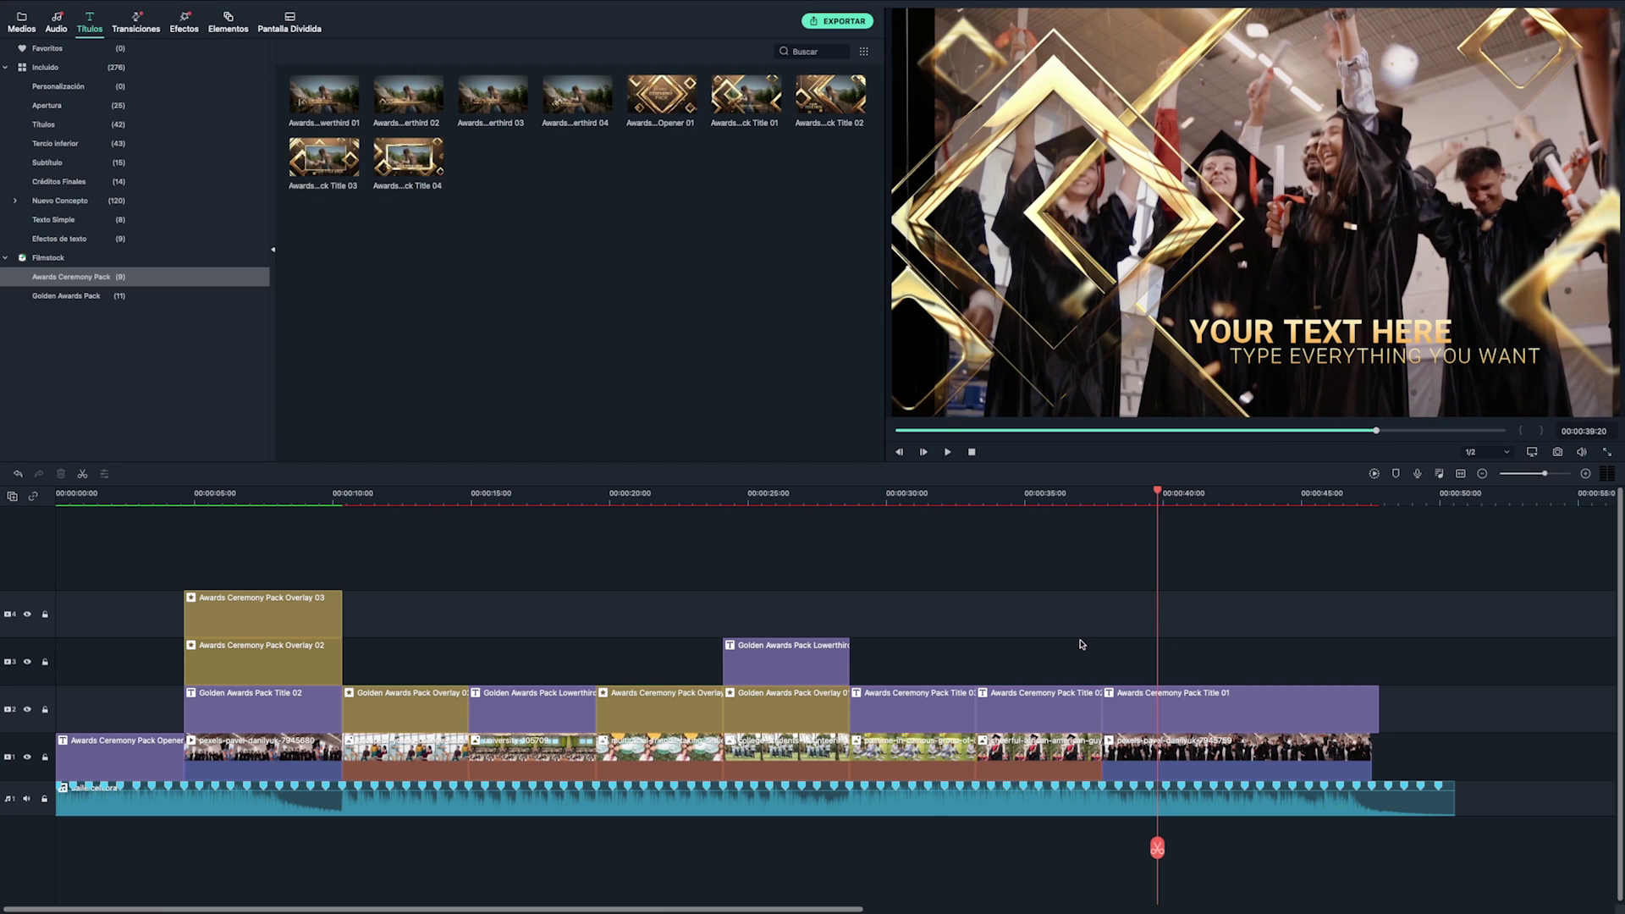
Rewrite the last three titles, with "EL ESFUERZO" over the graduate and "¡MUCHAS FELICIDADES!" "QUE COMIENCE LA AVENTURA" over the final clip, and preview the video.
double_click(929, 702)
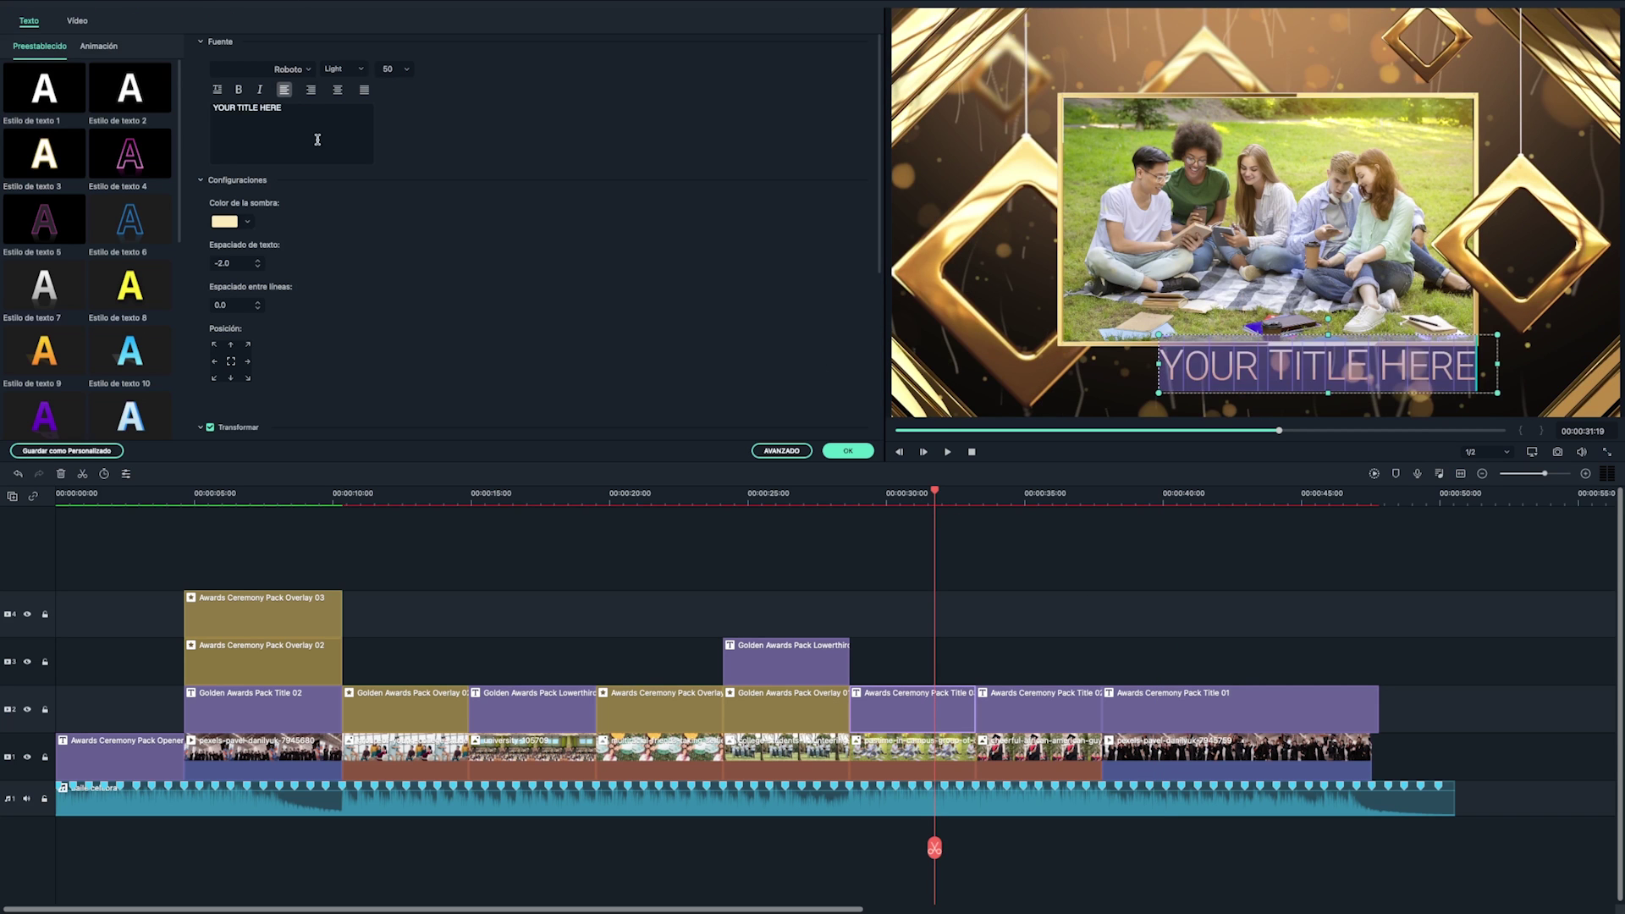
double_click(1053, 711)
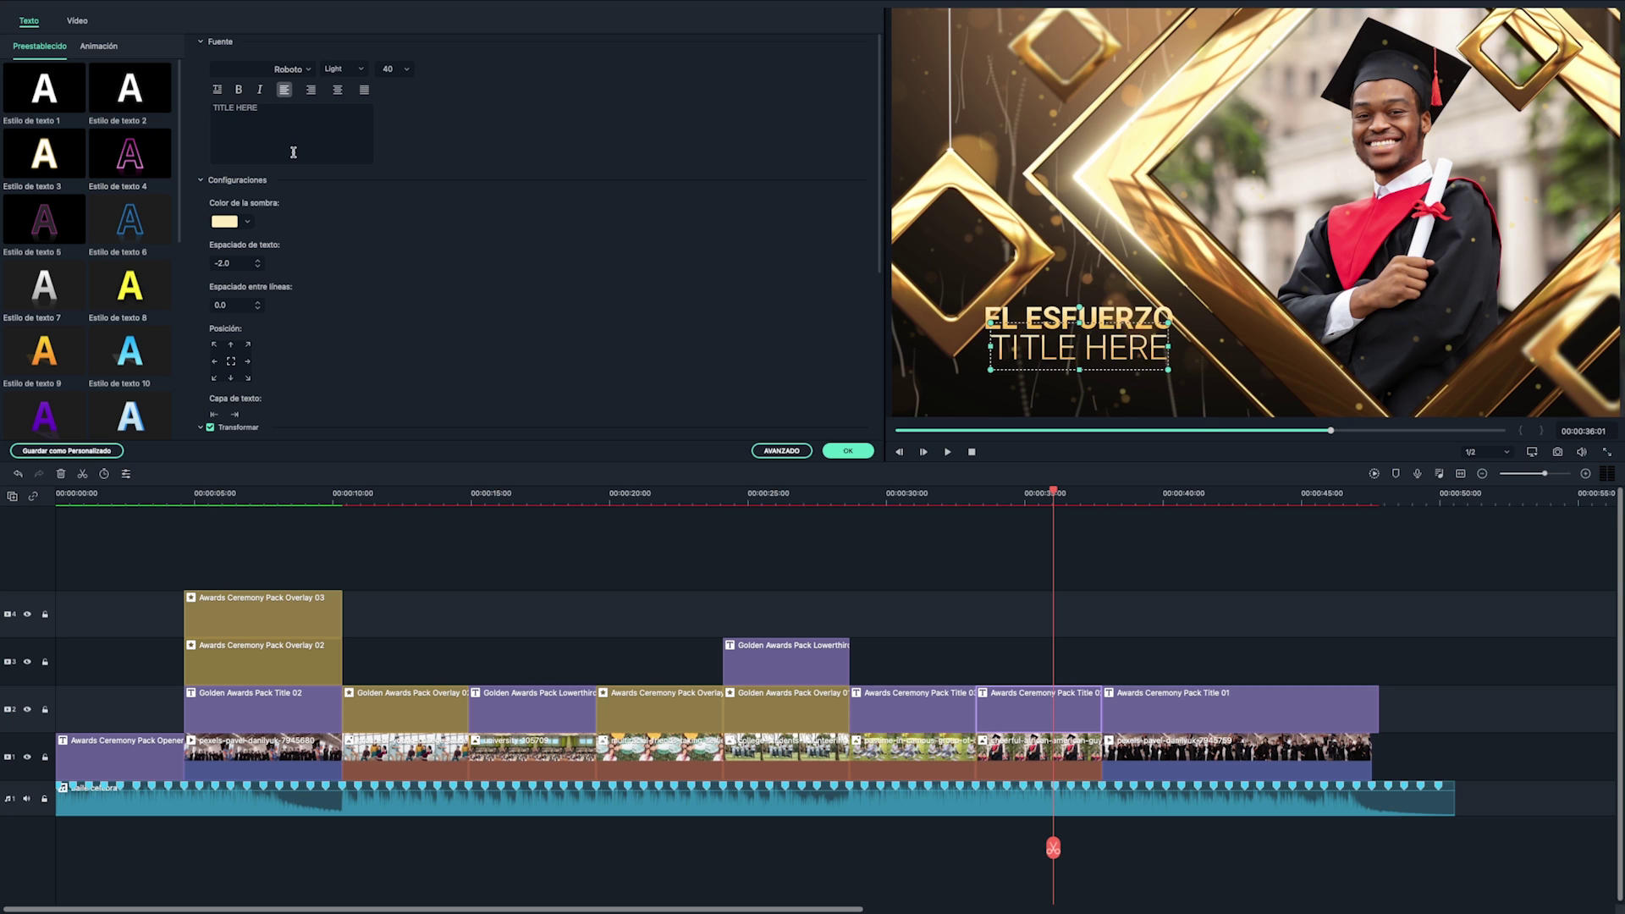
double_click(1166, 711)
left_click(848, 451)
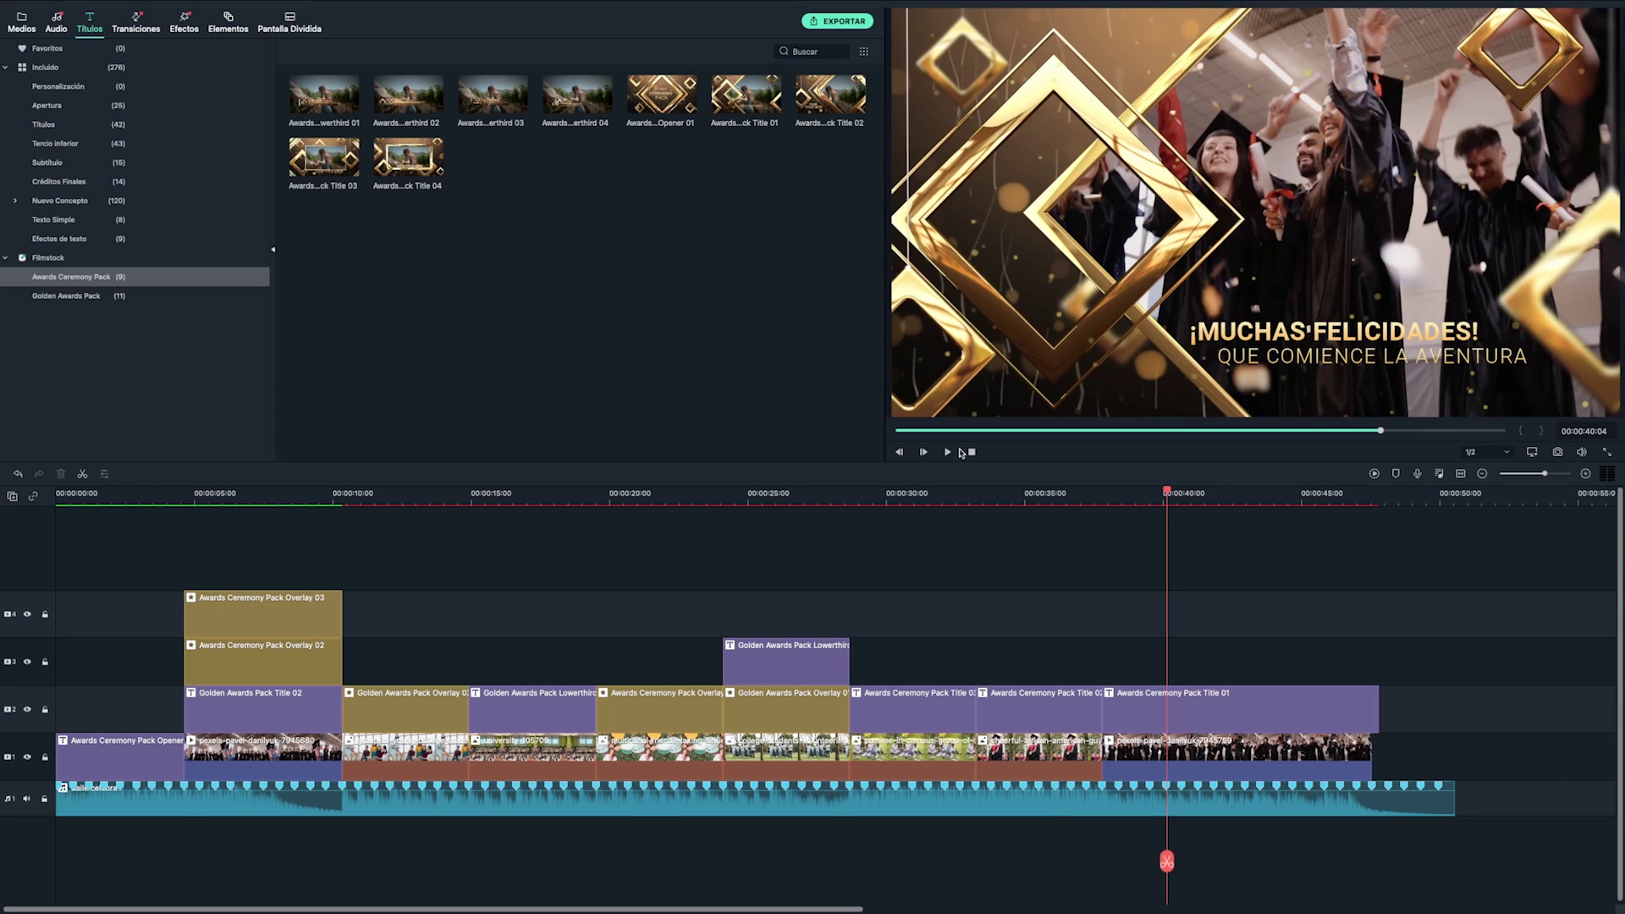
left_click(971, 452)
key("space")
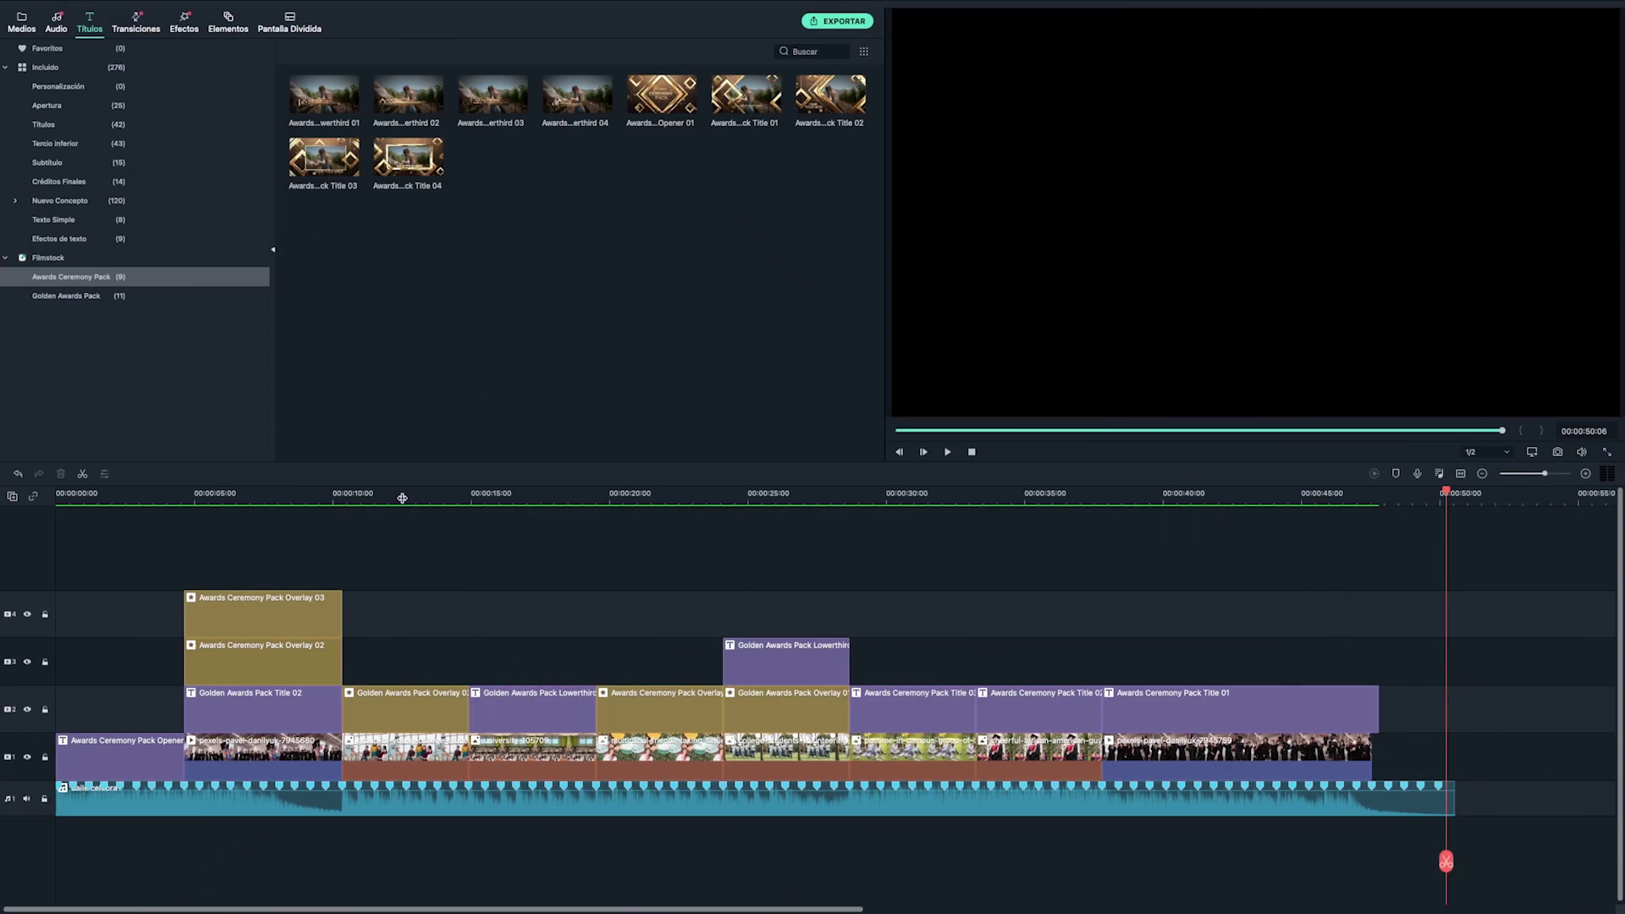
Preview the ¡Boom! motion preset on the first photo and choose the third Disminuir zoom preset instead.
left_click(402, 498)
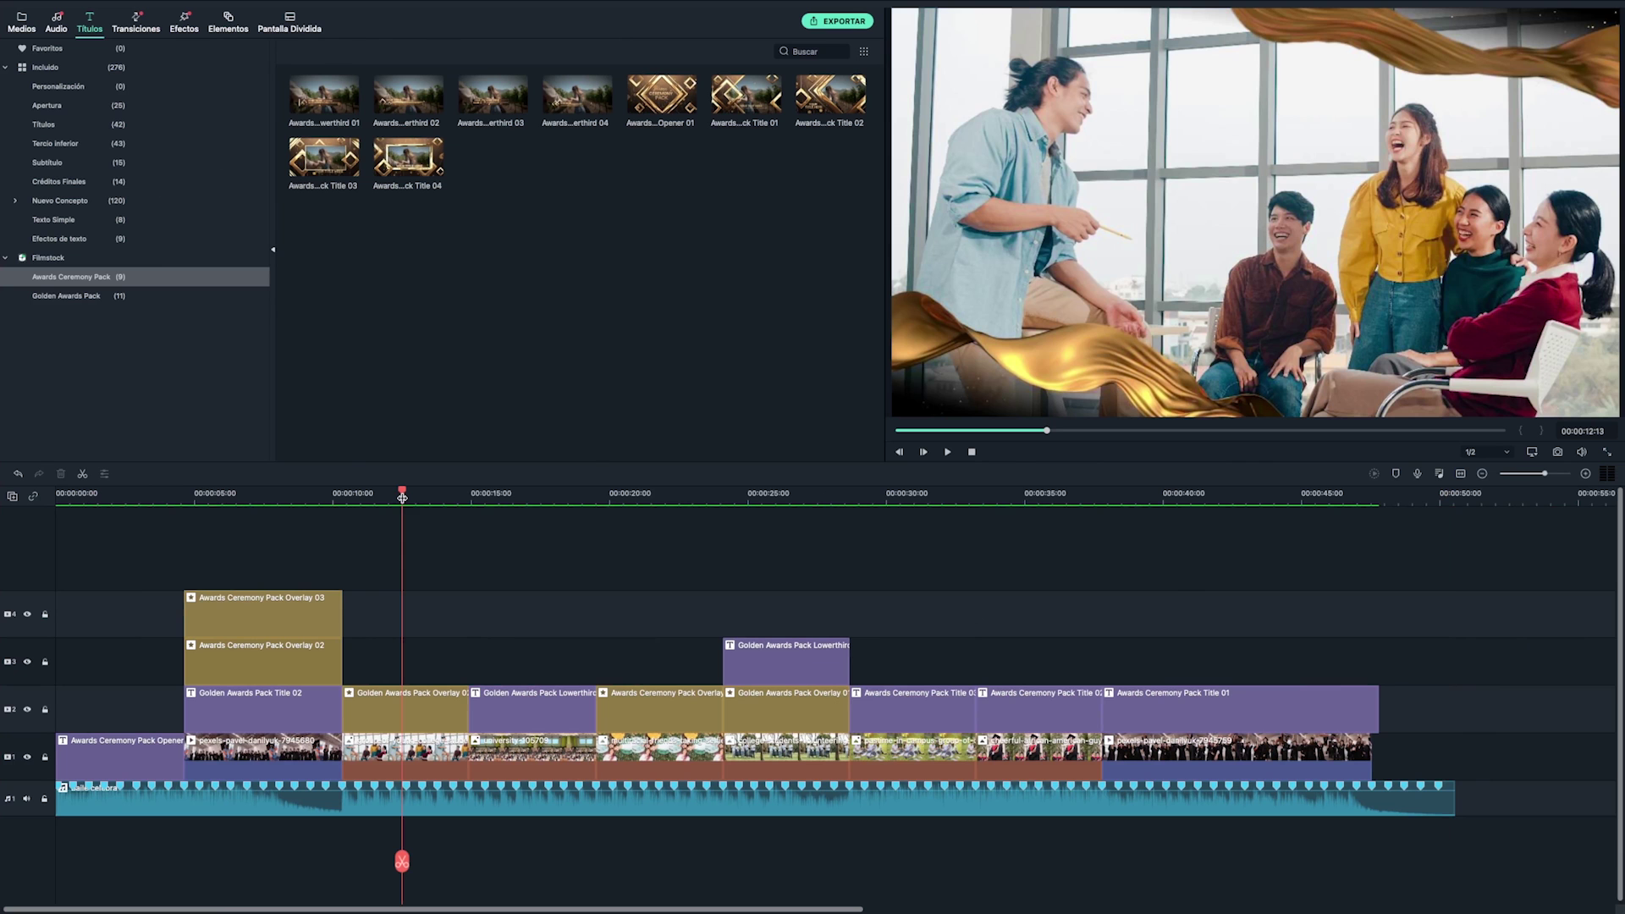
double_click(418, 742)
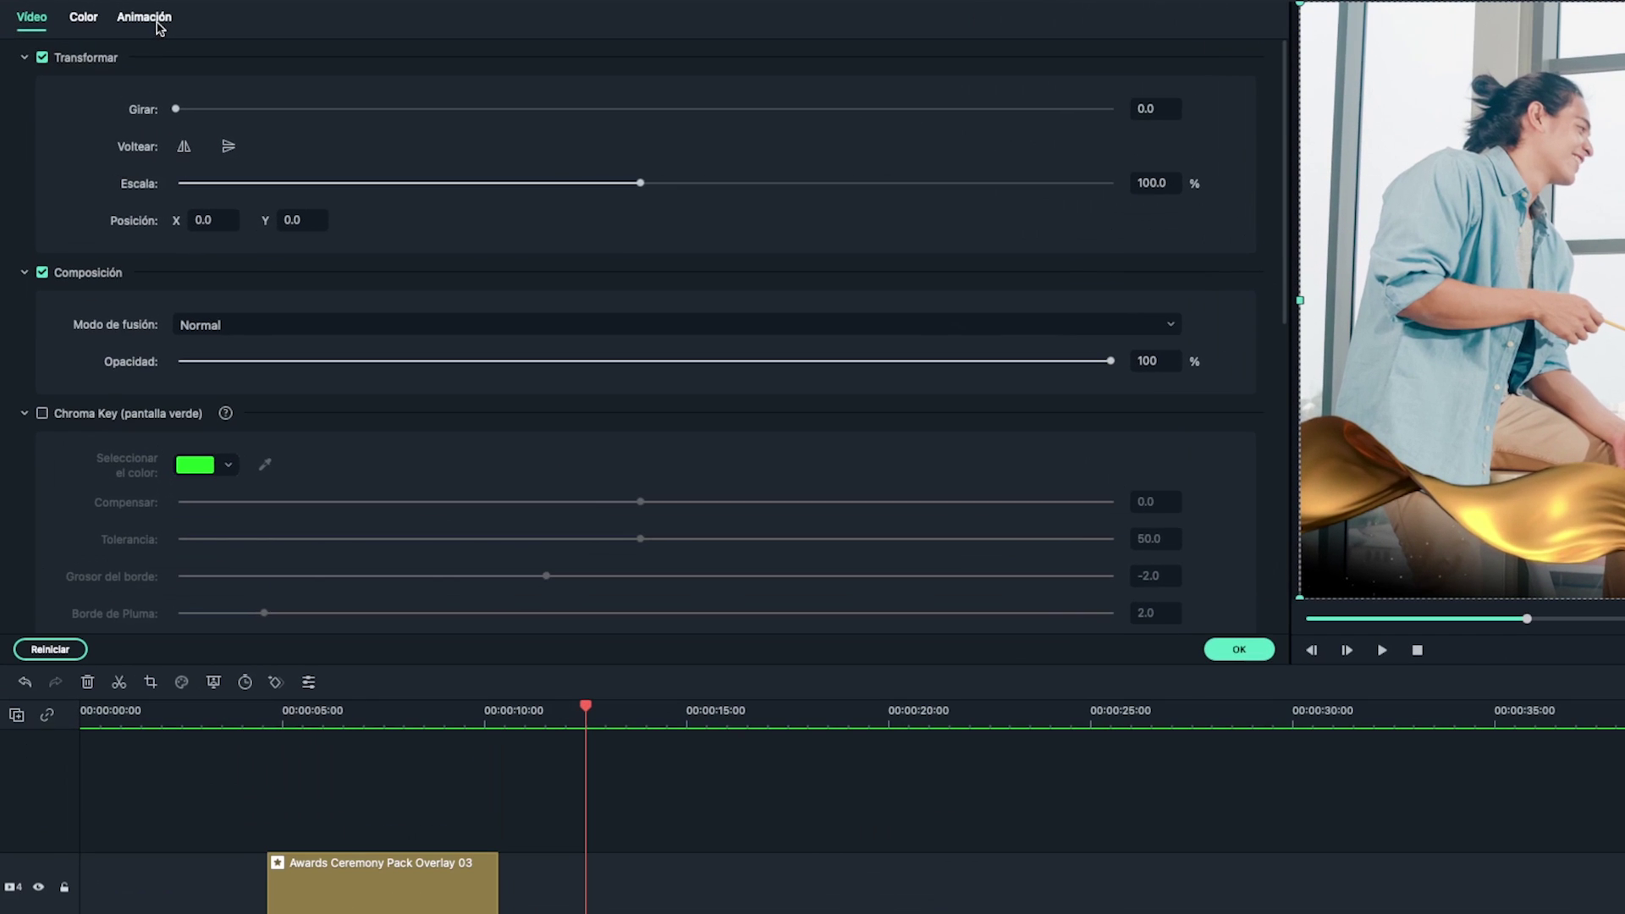
left_click(99, 18)
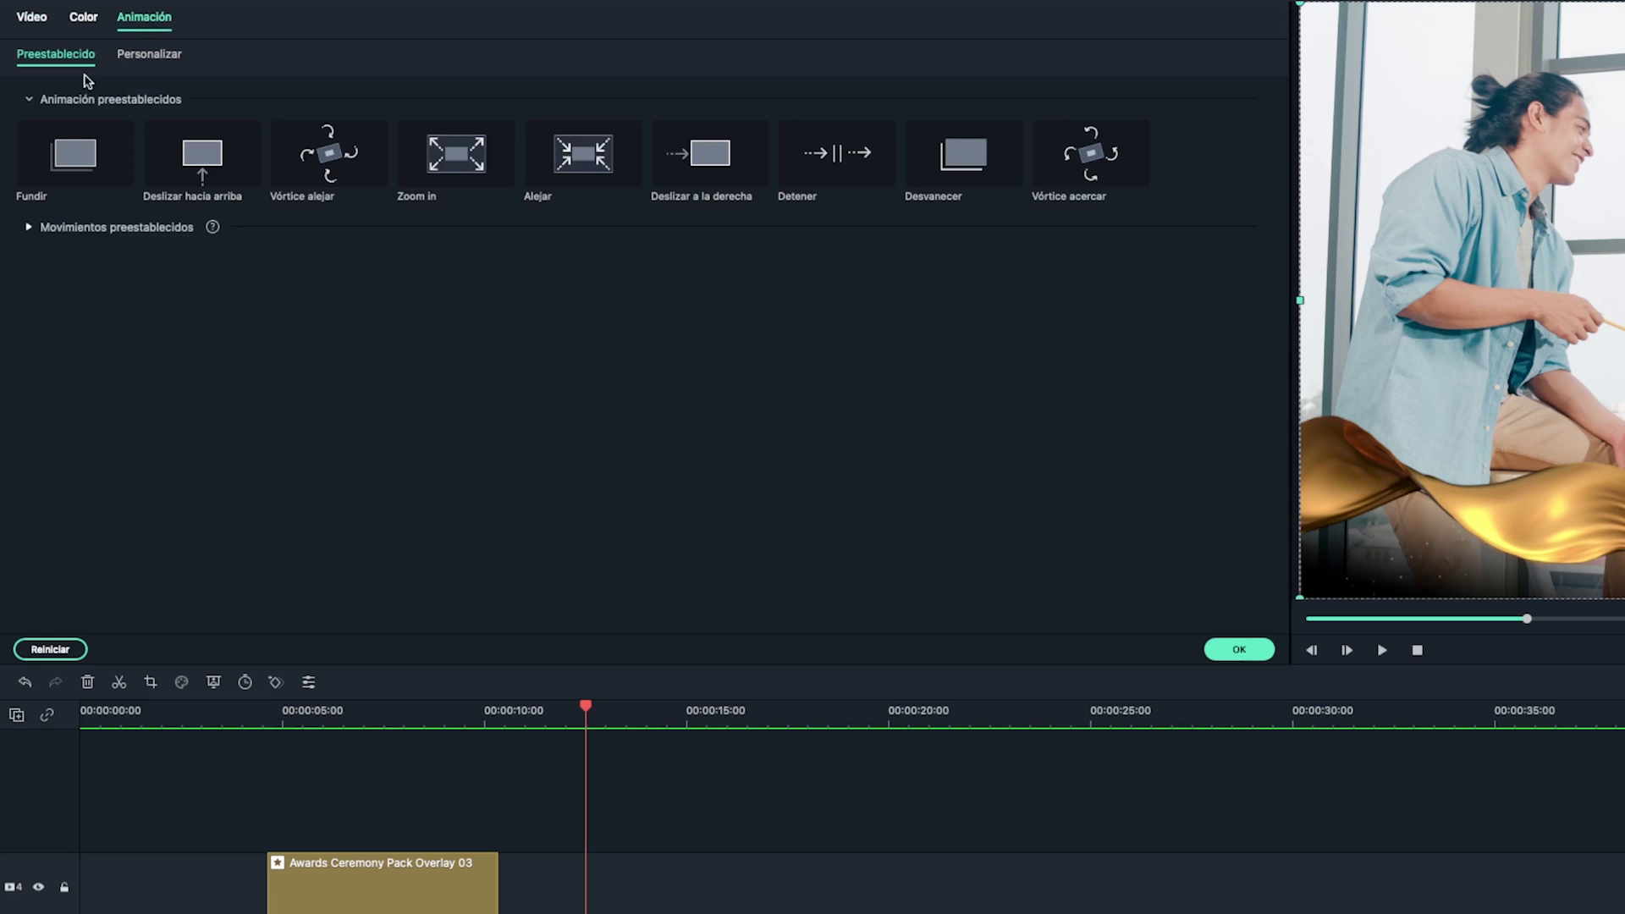
left_click(28, 229)
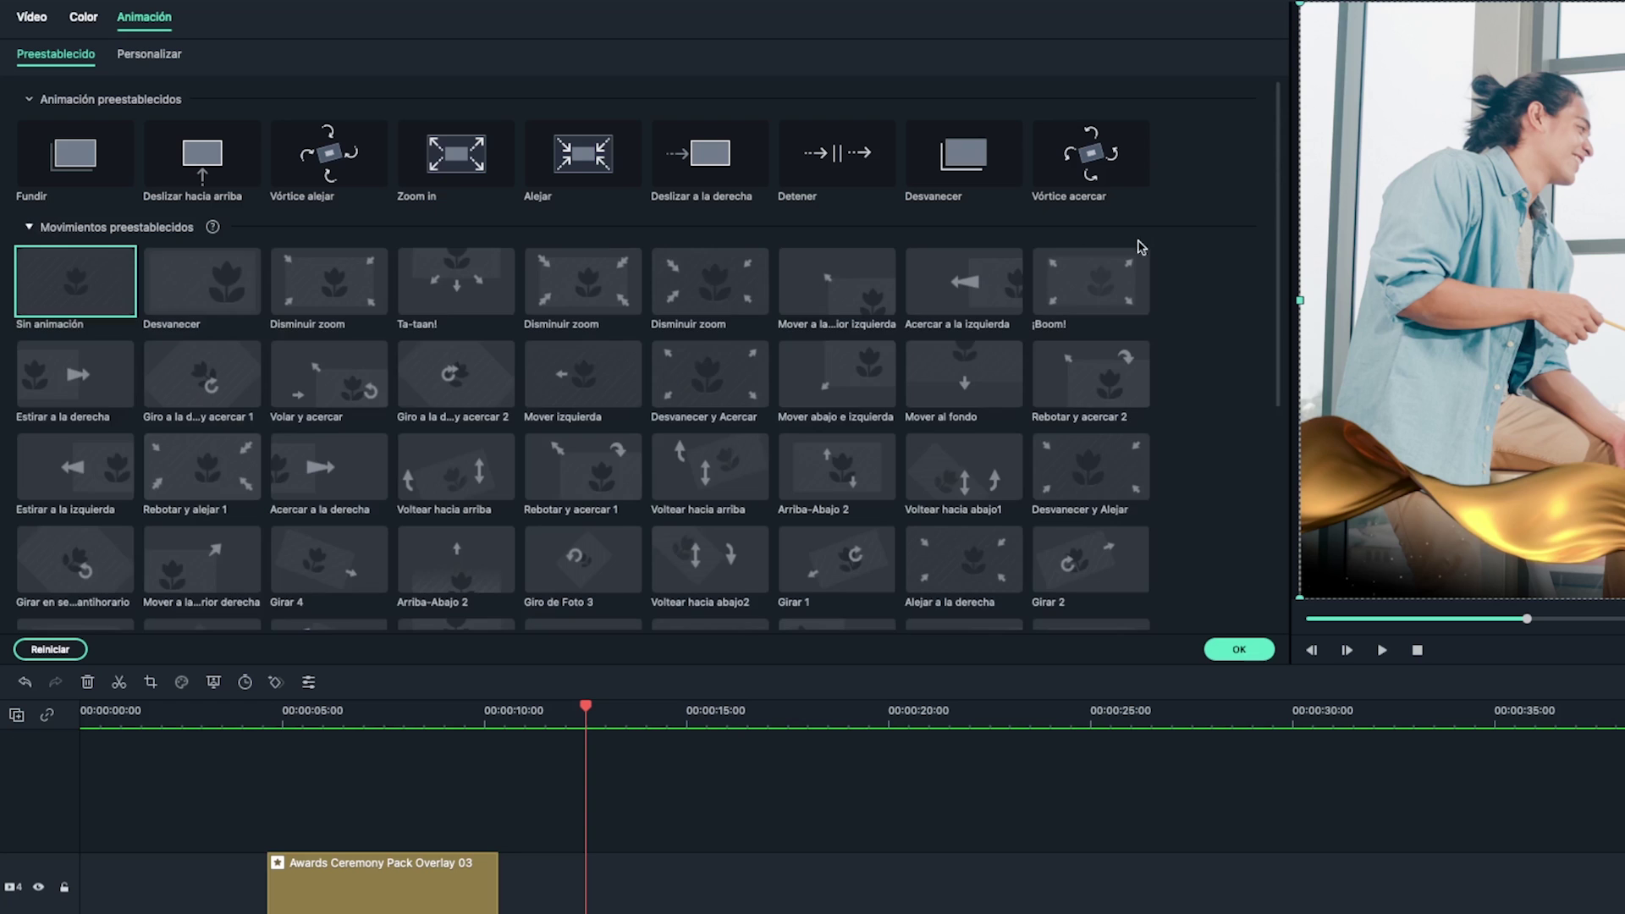
left_click(1100, 284)
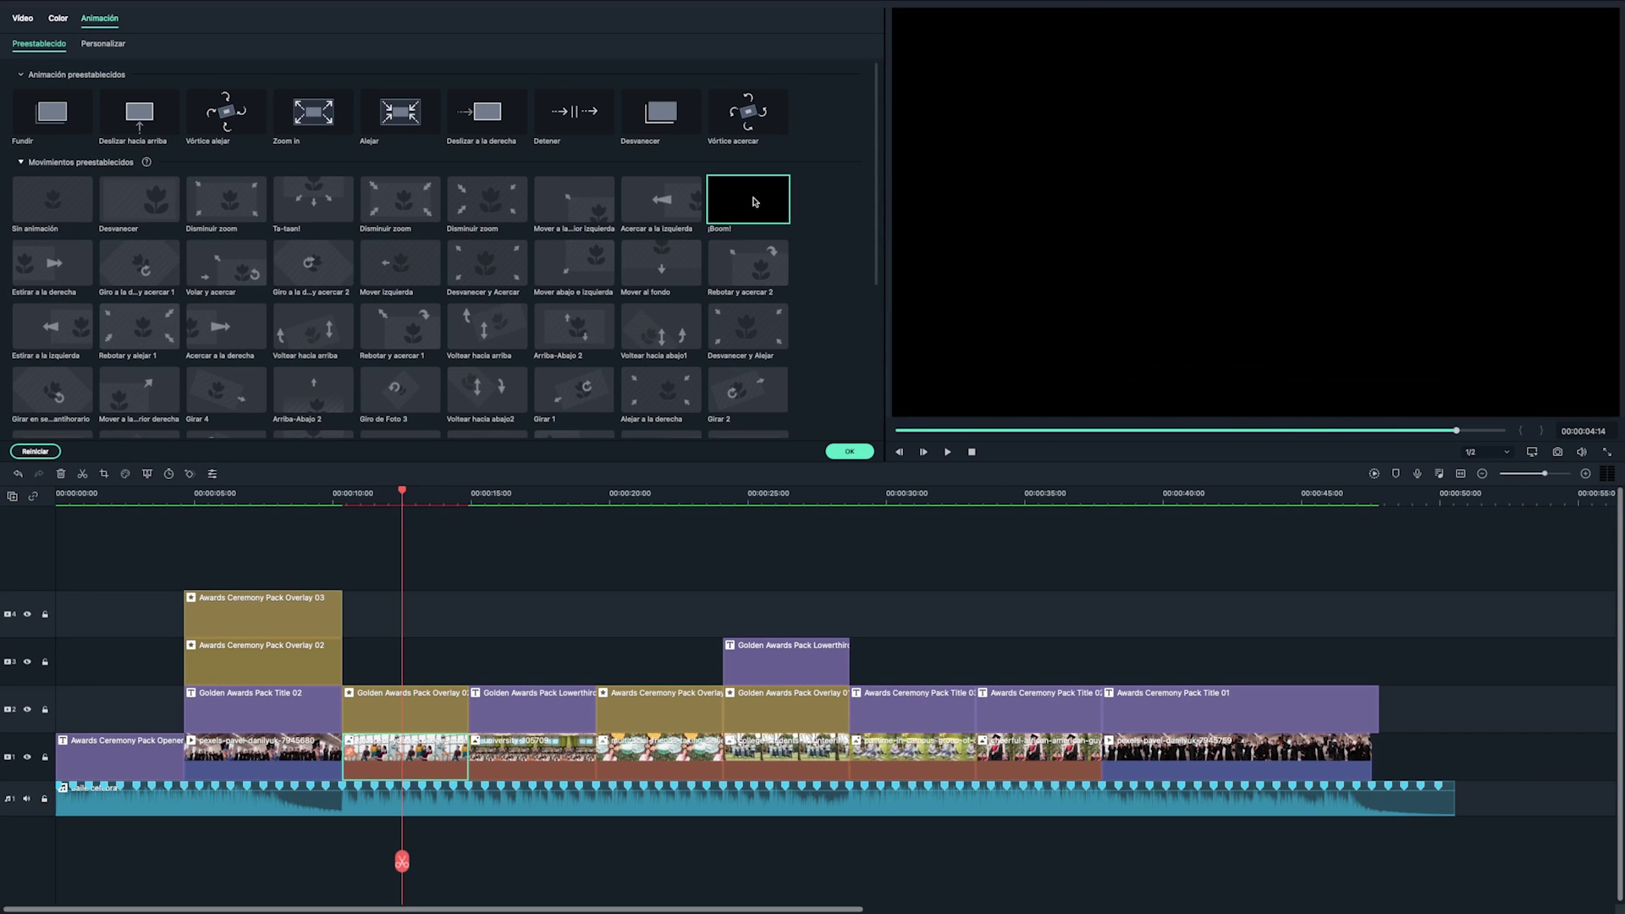
left_click(501, 198)
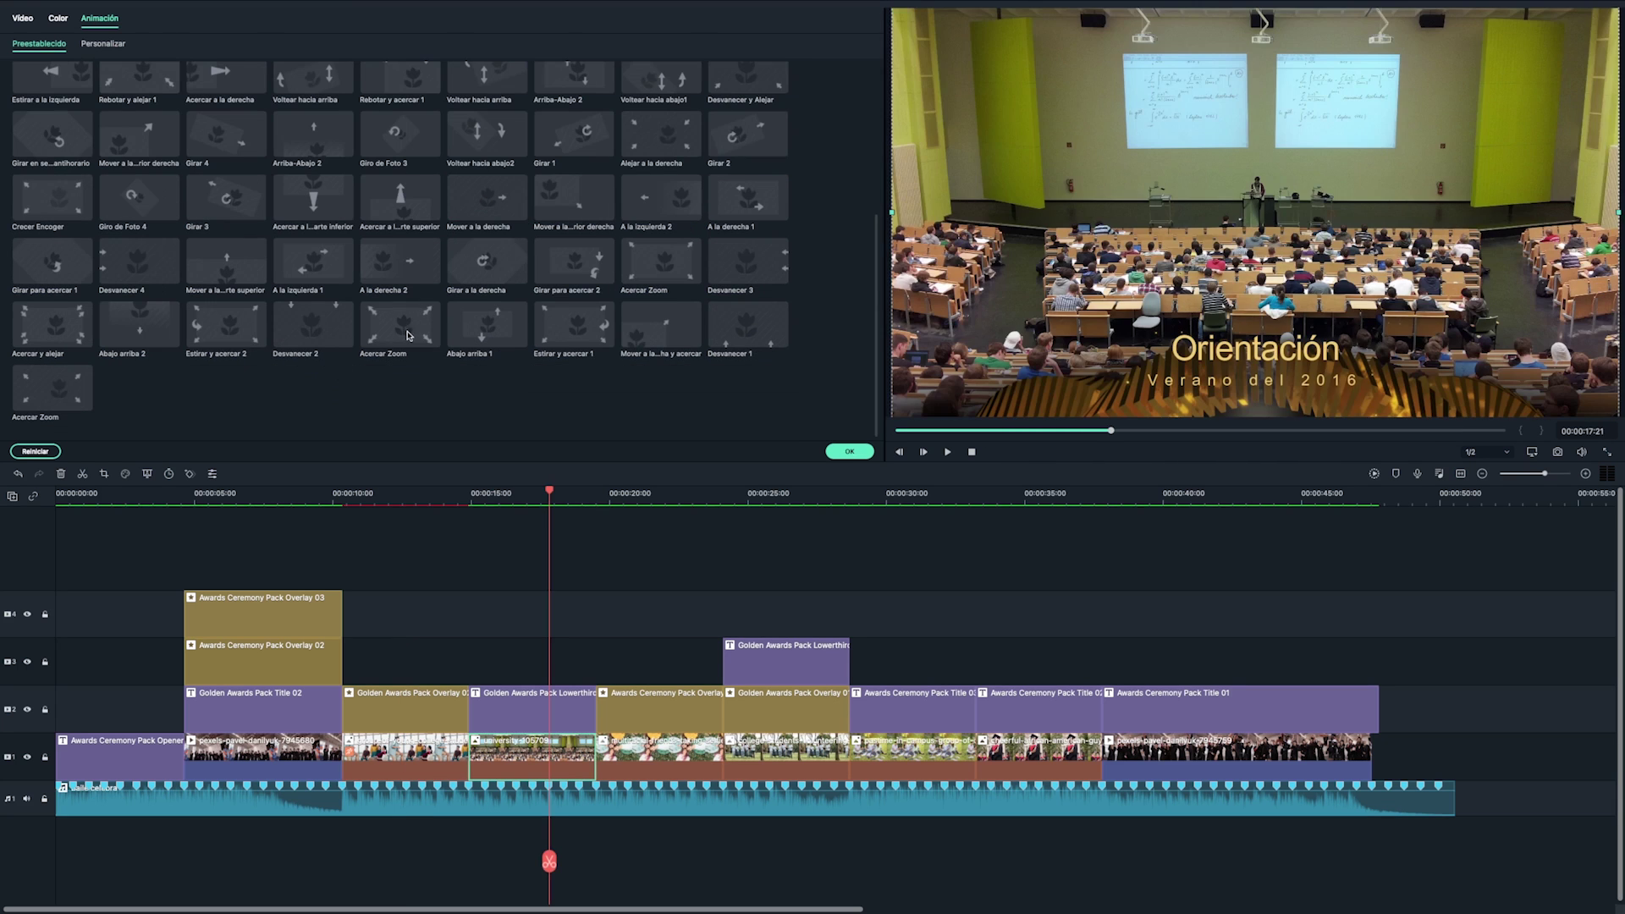
Apply the Acercar Zoom motion preset to the lecture hall photo and Mover a la derecha to the volunteer photo.
left_click(407, 336)
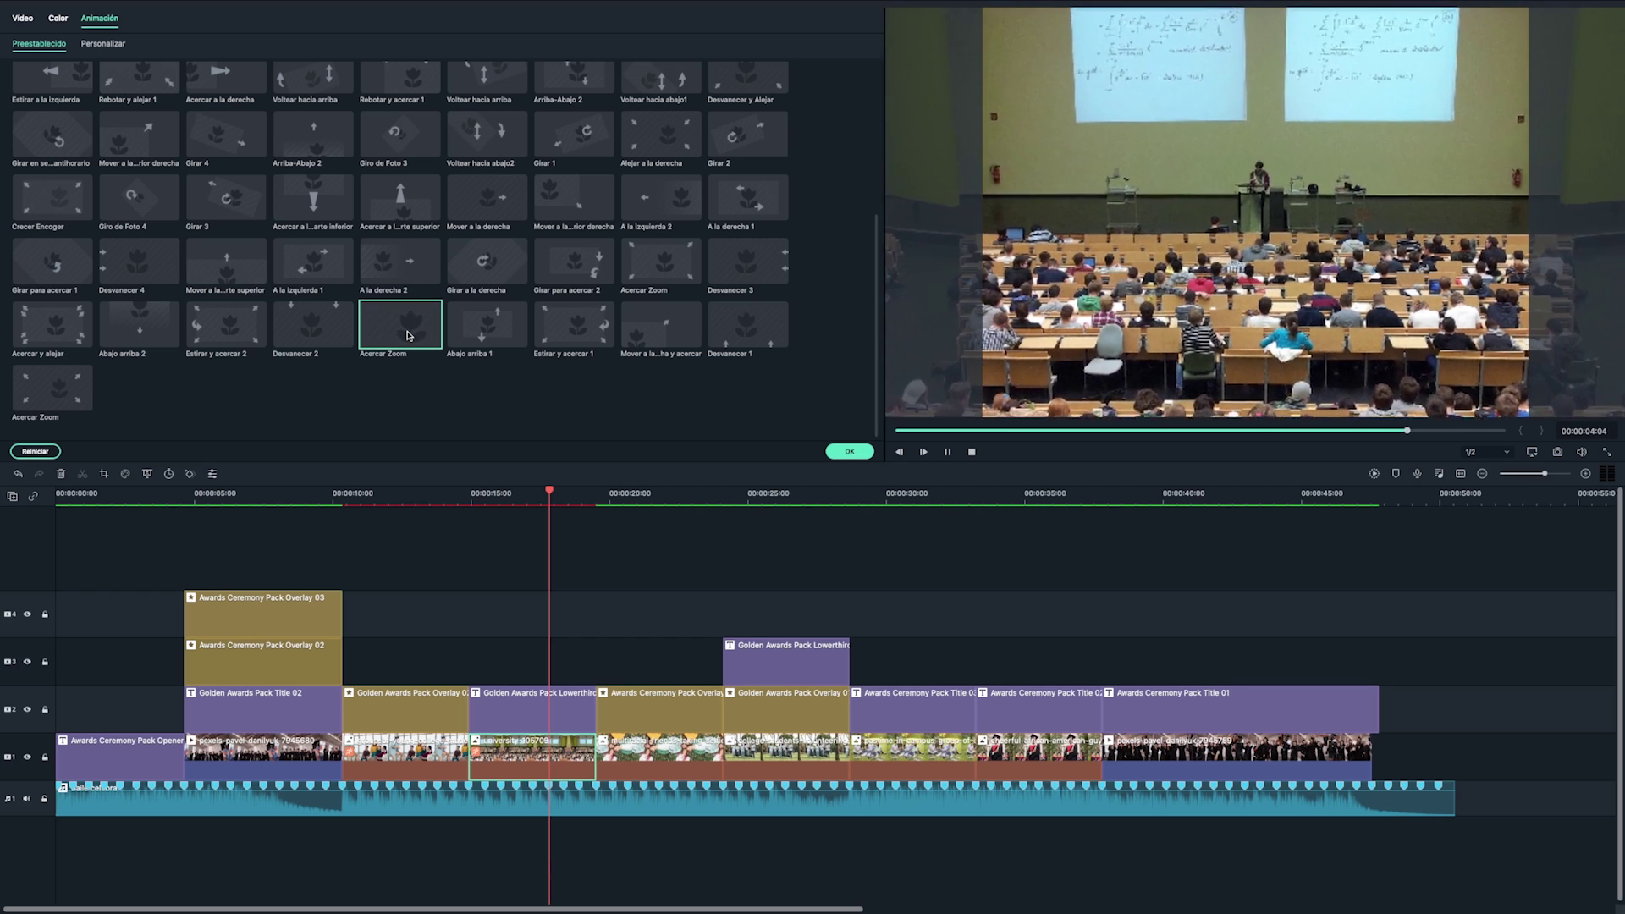
left_click(502, 216)
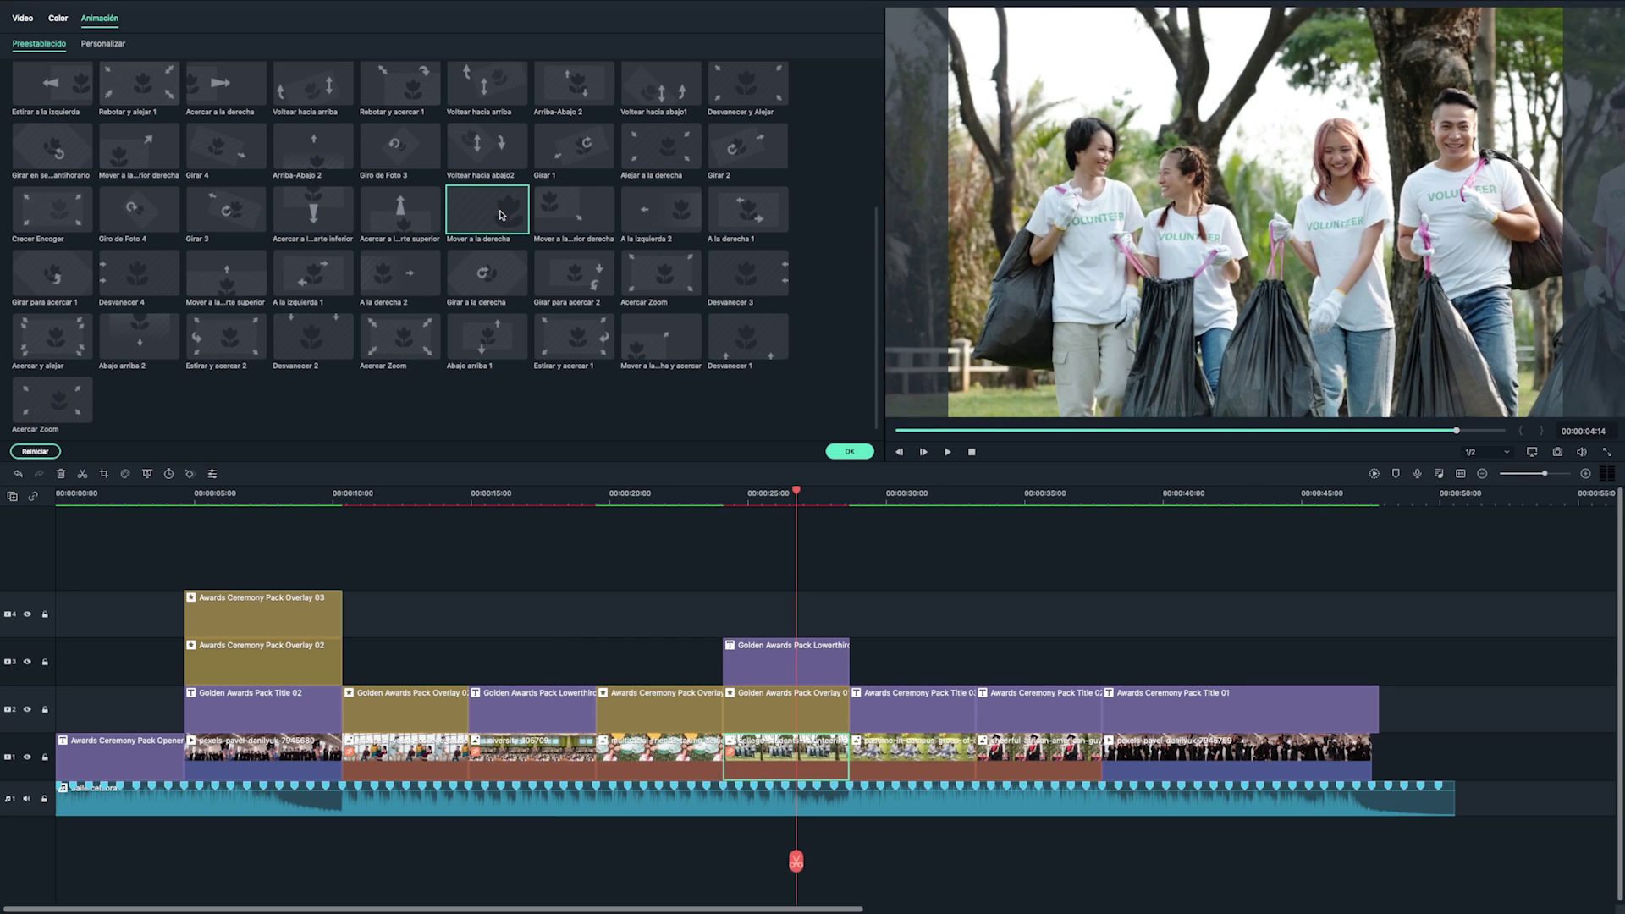
left_click(848, 452)
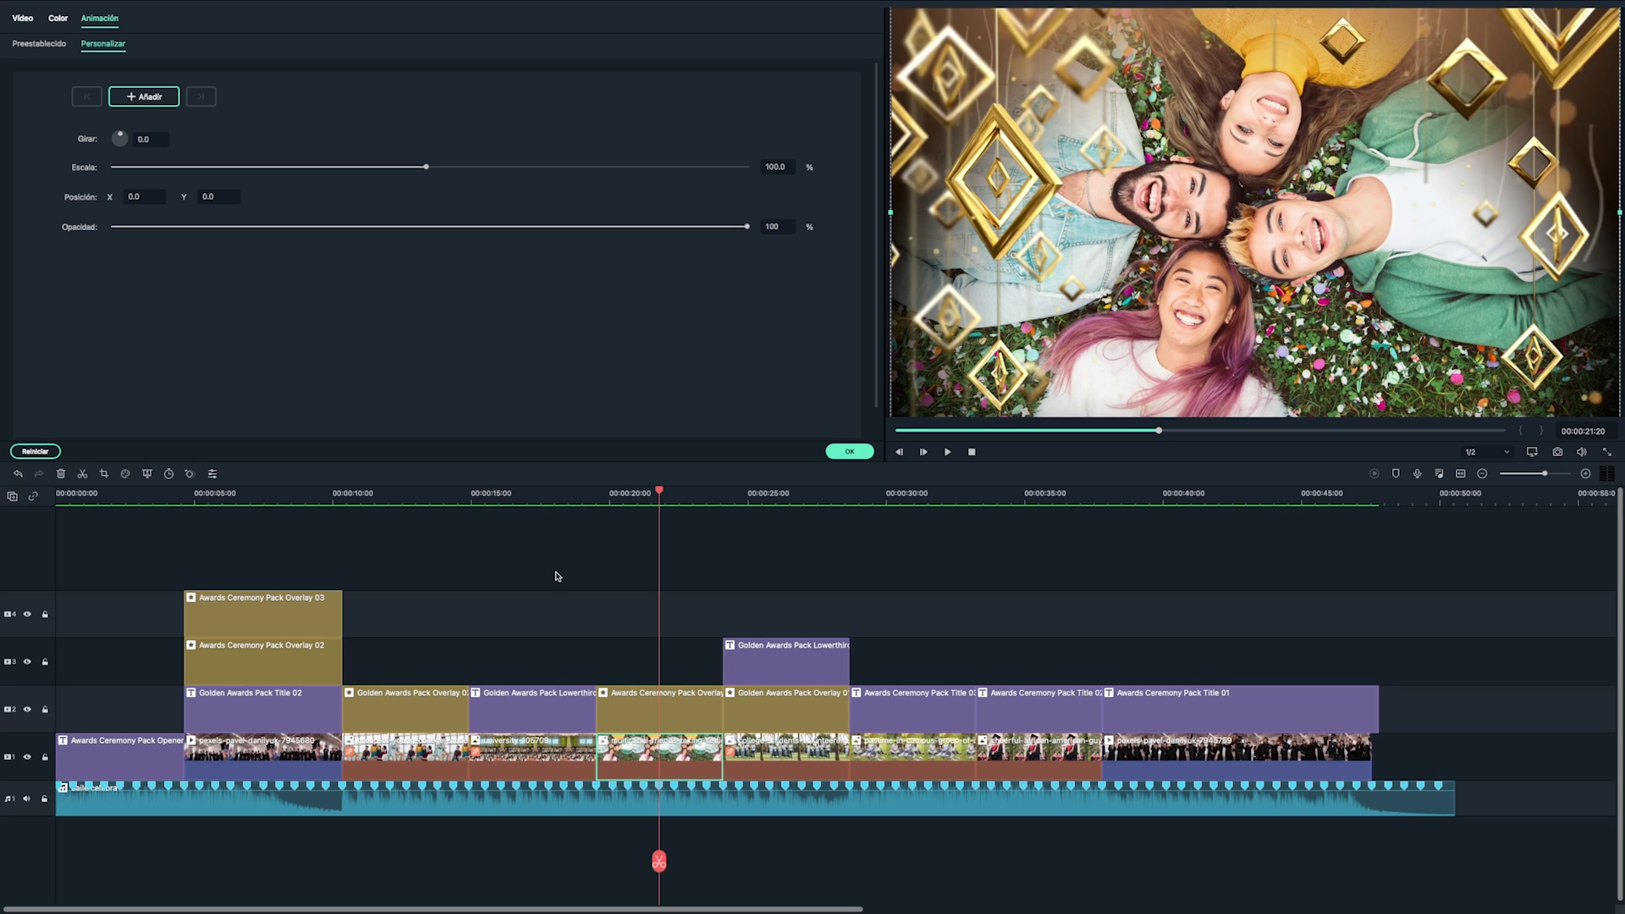
Scale the photo of the four friends lying on the grass to 140.3% and set its X position to 54.
left_click(23, 18)
left_click_drag(461, 132, 482, 139)
left_click_drag(142, 157, 276, 222)
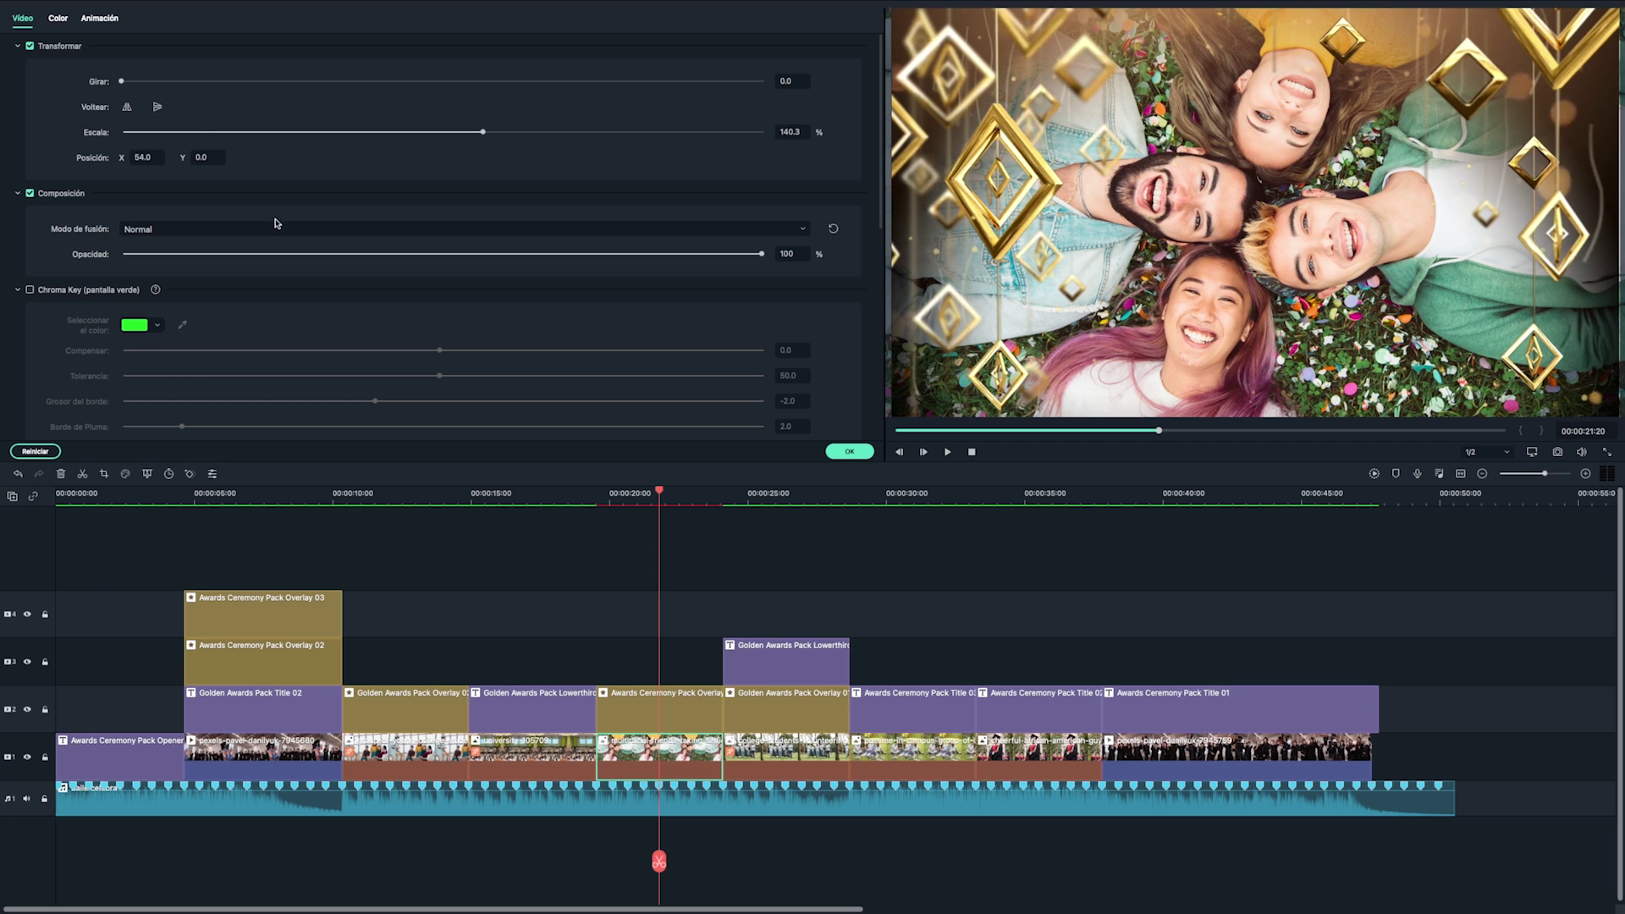
Add custom animation keyframes at the start and end of the photo of the four friends.
left_click(96, 20)
left_click_drag(659, 493, 596, 498)
left_click(143, 97)
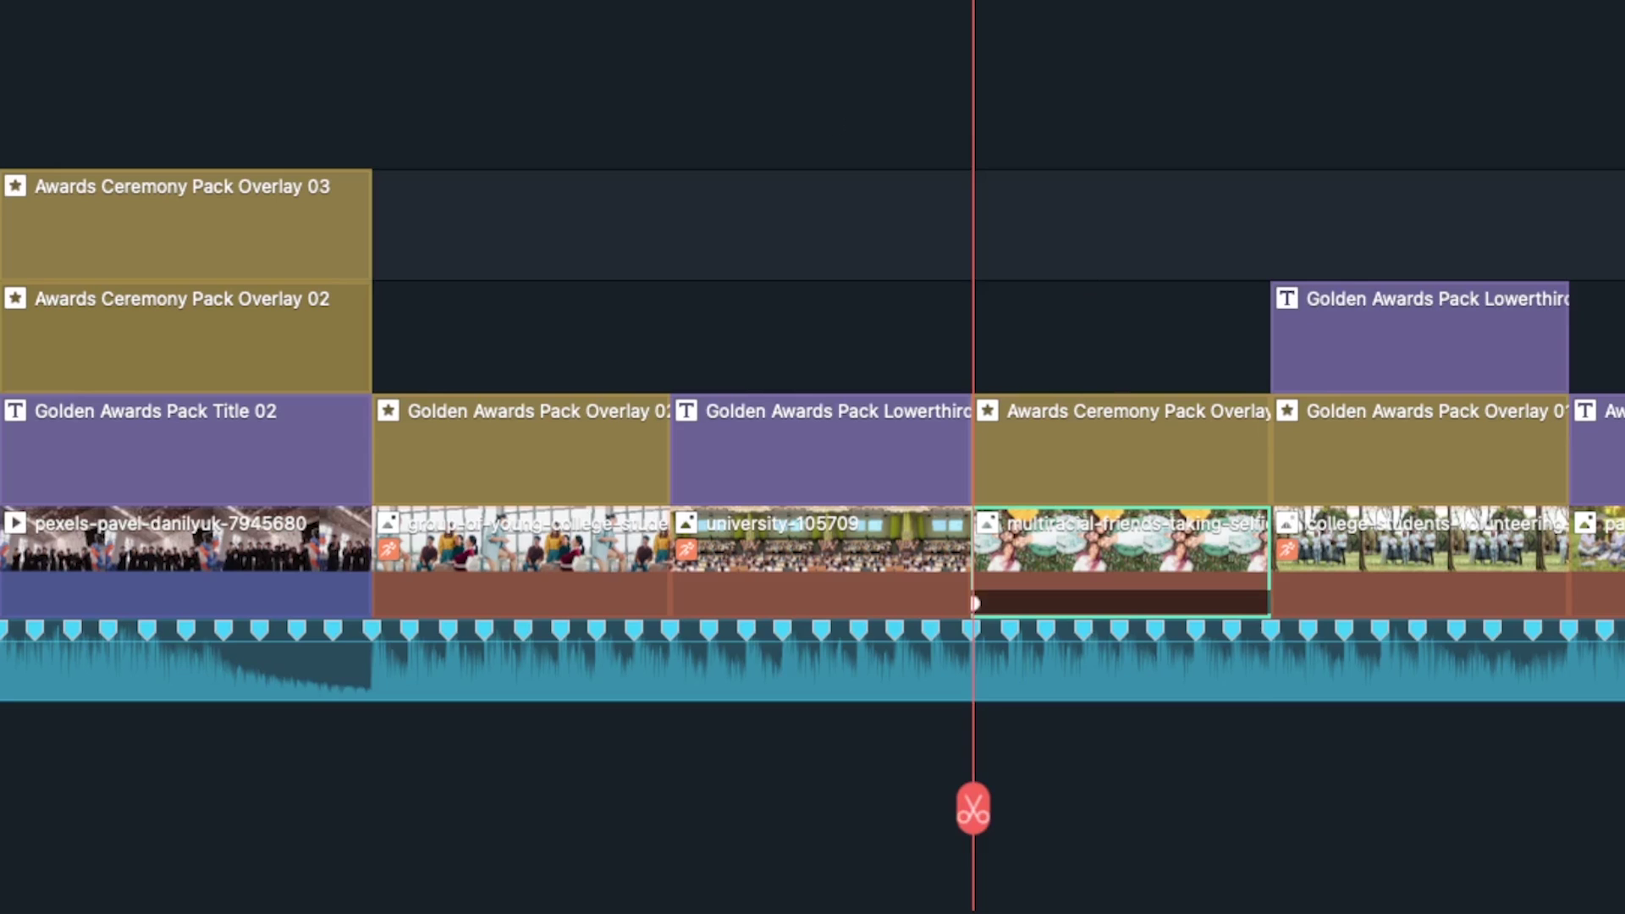
key("Down")
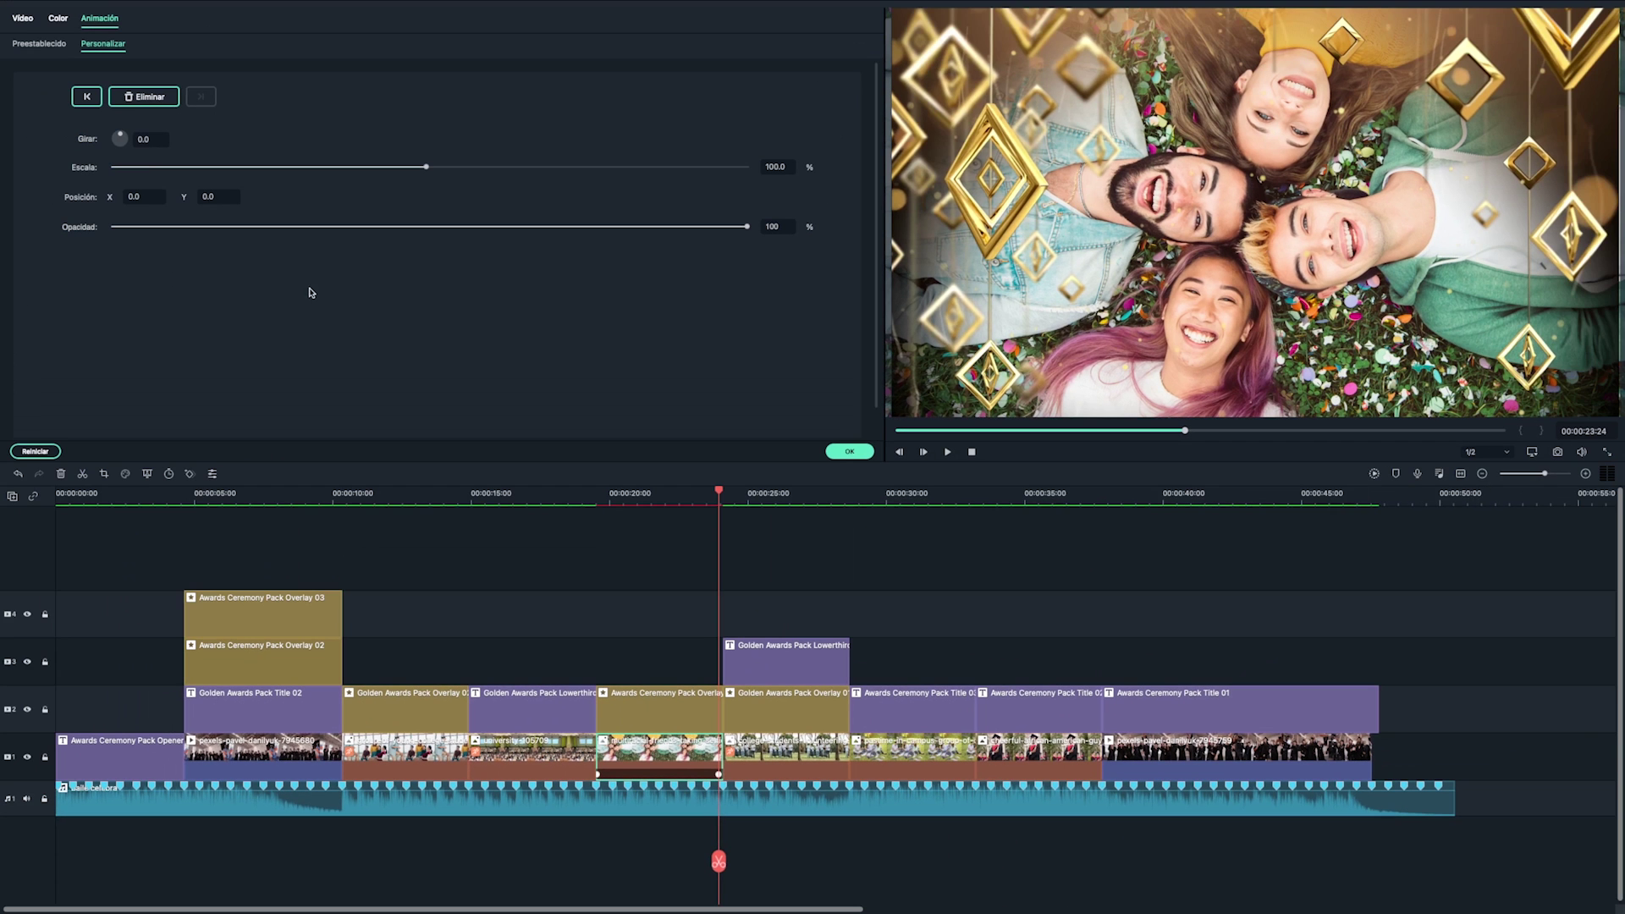
Set the four friends photo's rotation to -16.8 at the end keyframe and 15 at the start keyframe, and preview the motion.
left_click_drag(120, 138, 121, 138)
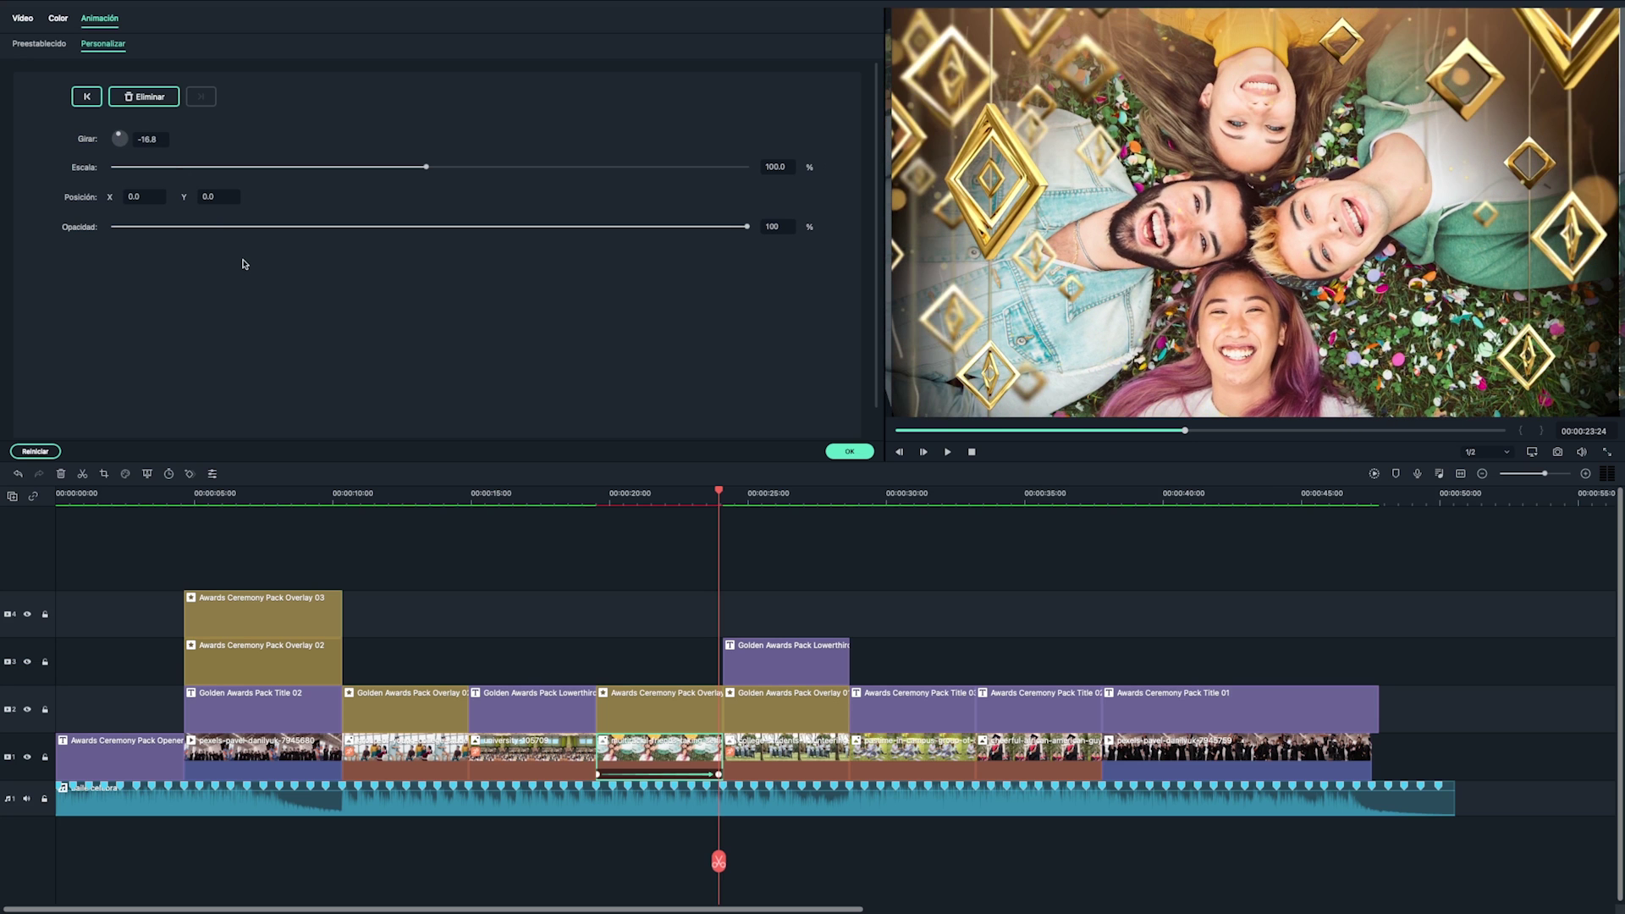
left_click(89, 97)
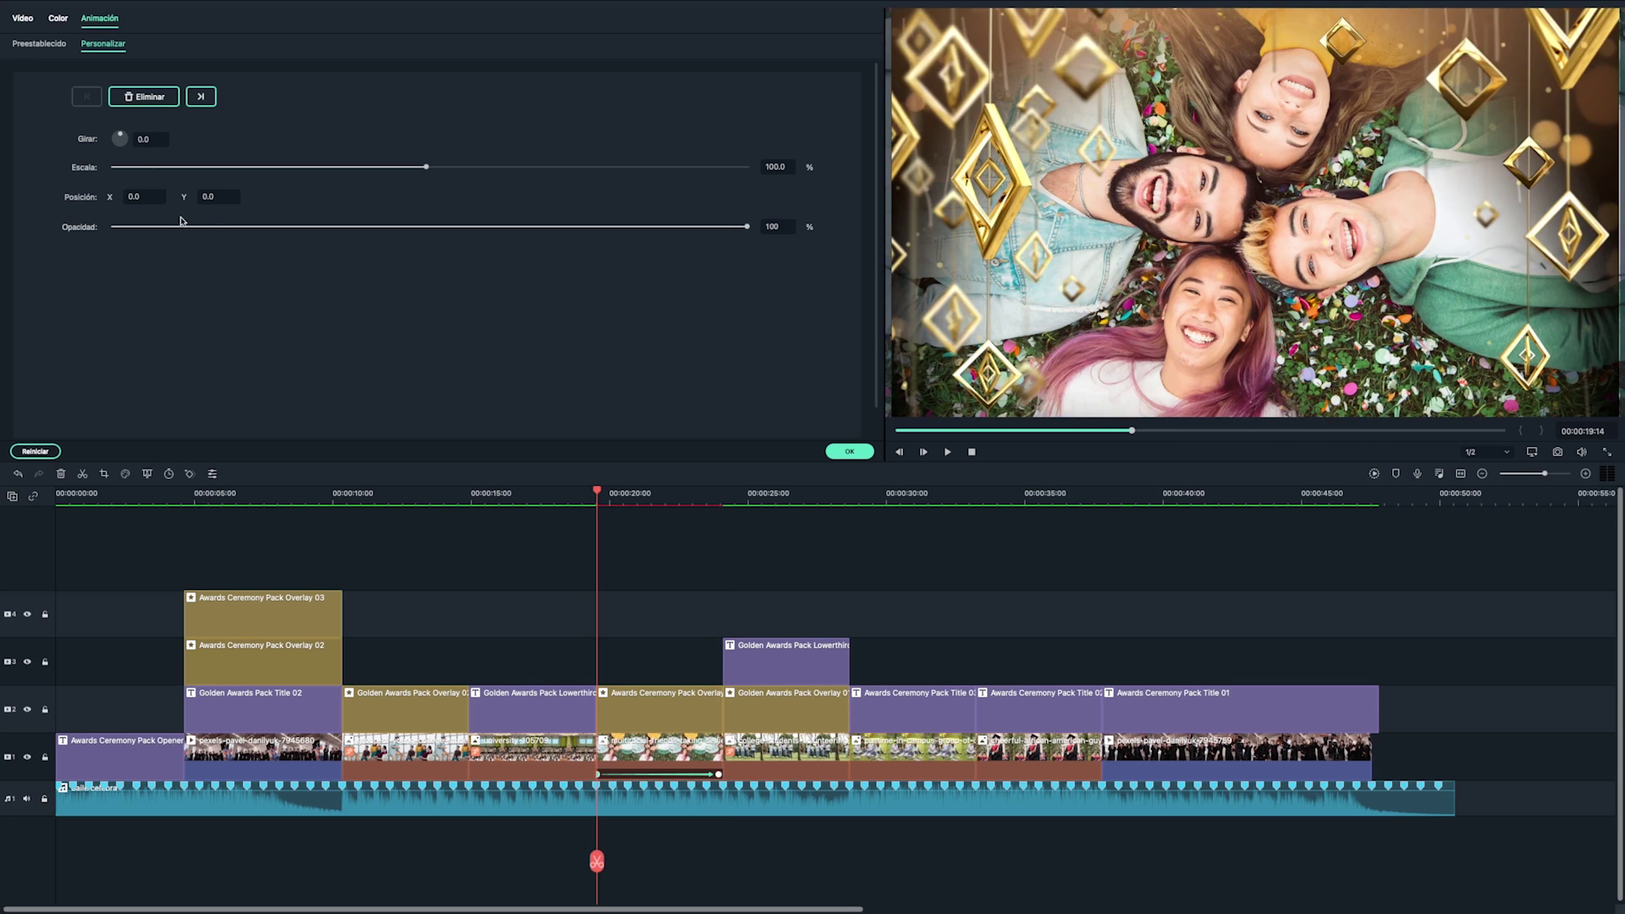
left_click_drag(121, 138, 121, 138)
left_click(149, 138)
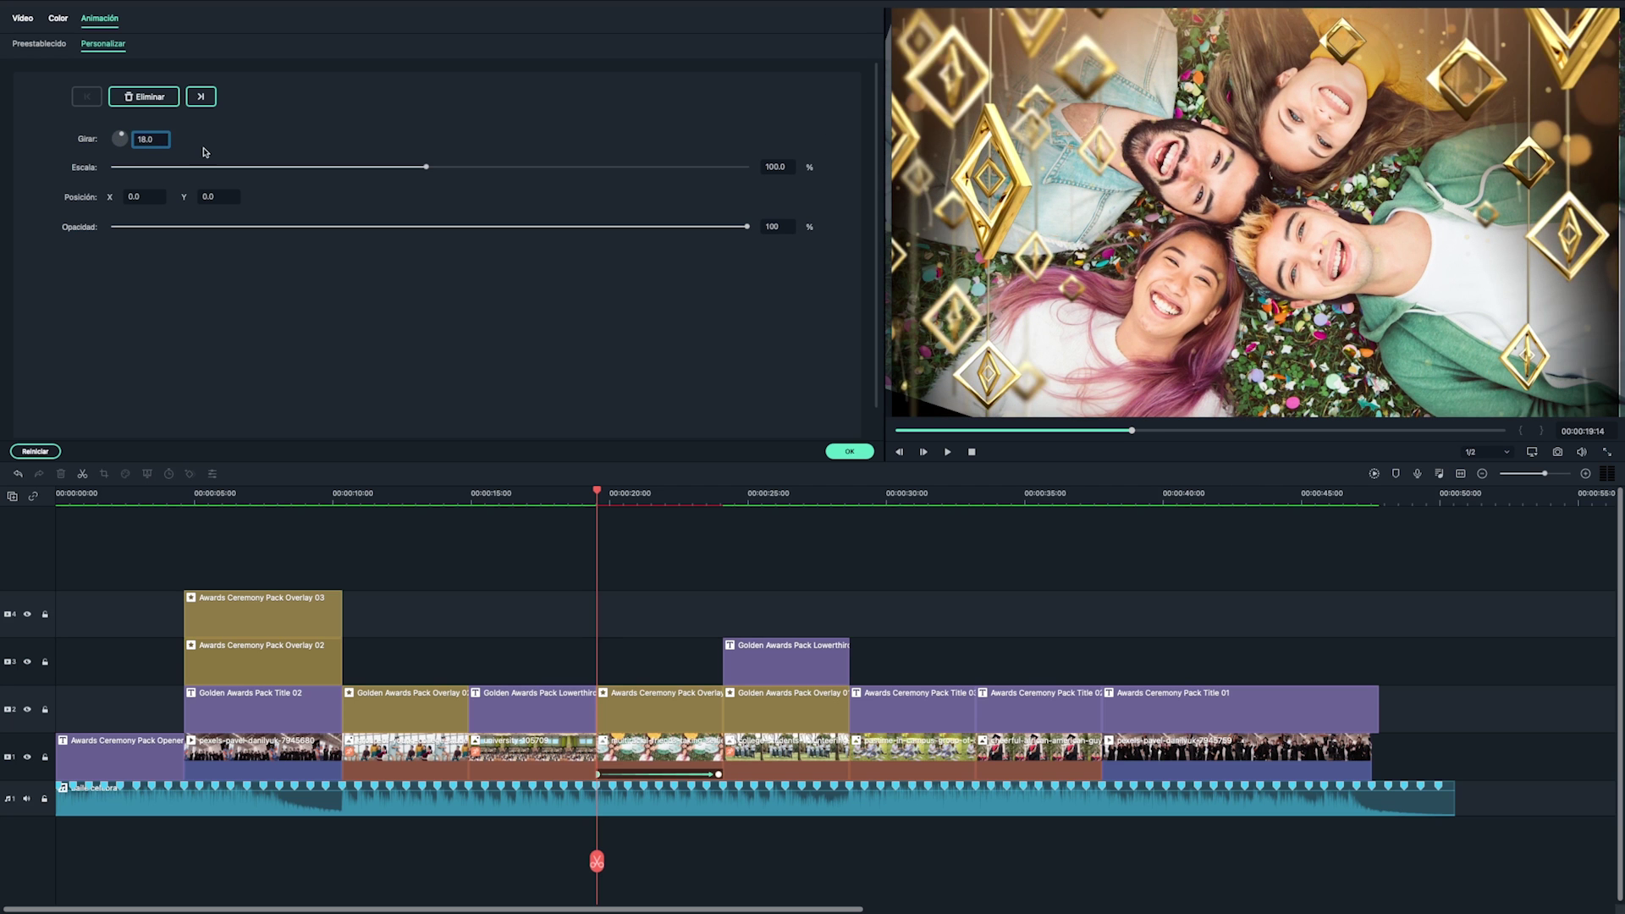
key("Return")
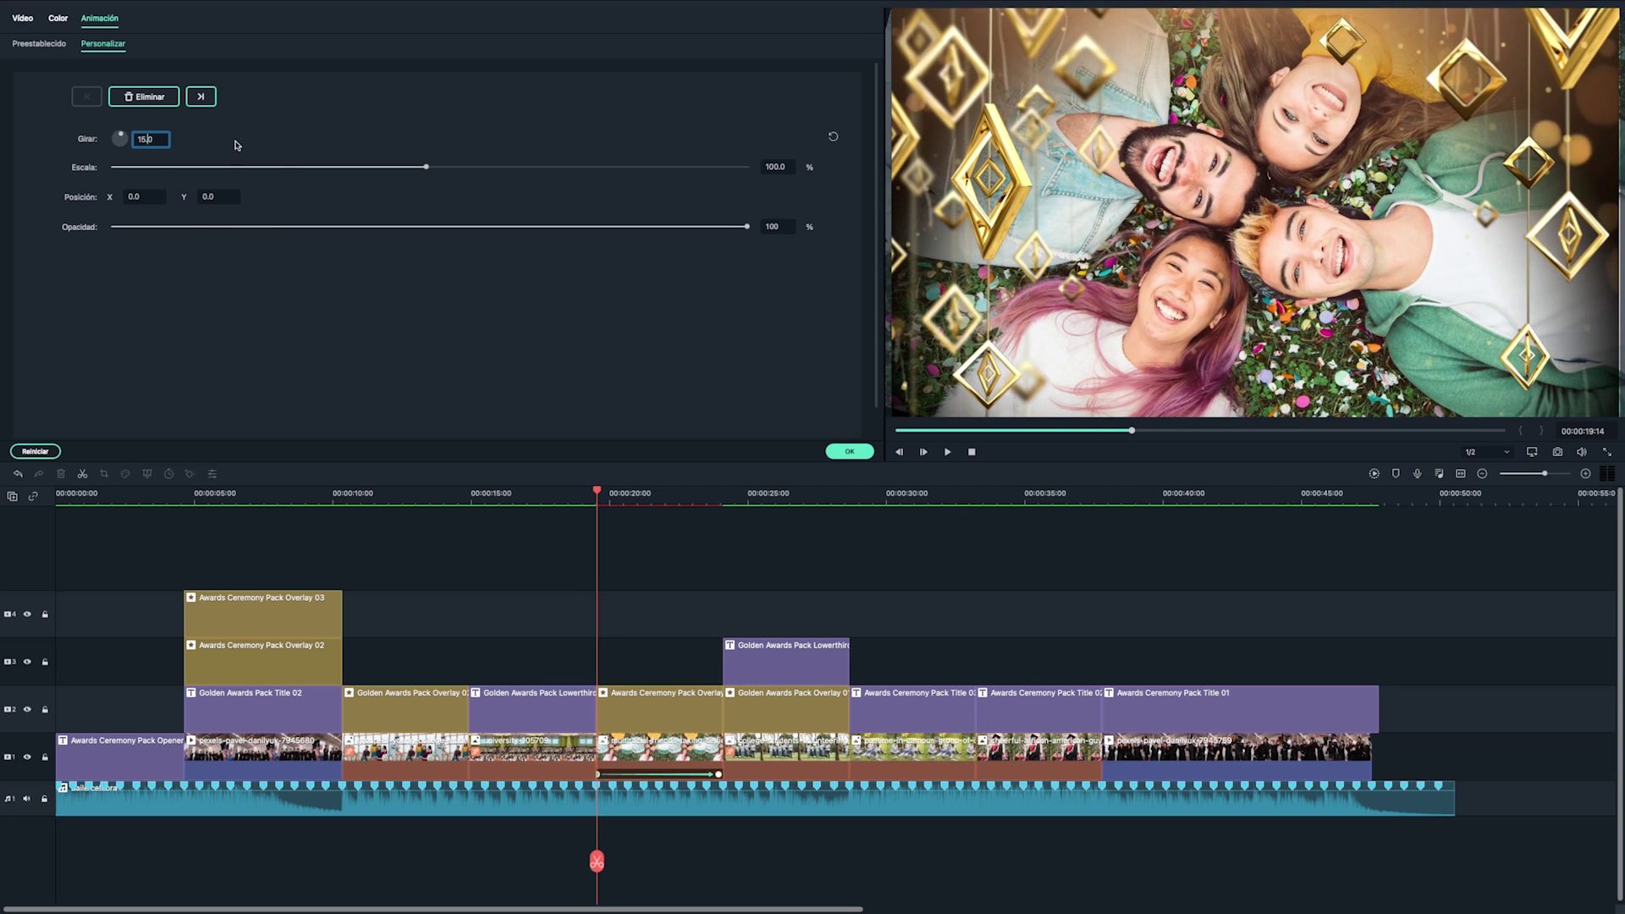
left_click(852, 453)
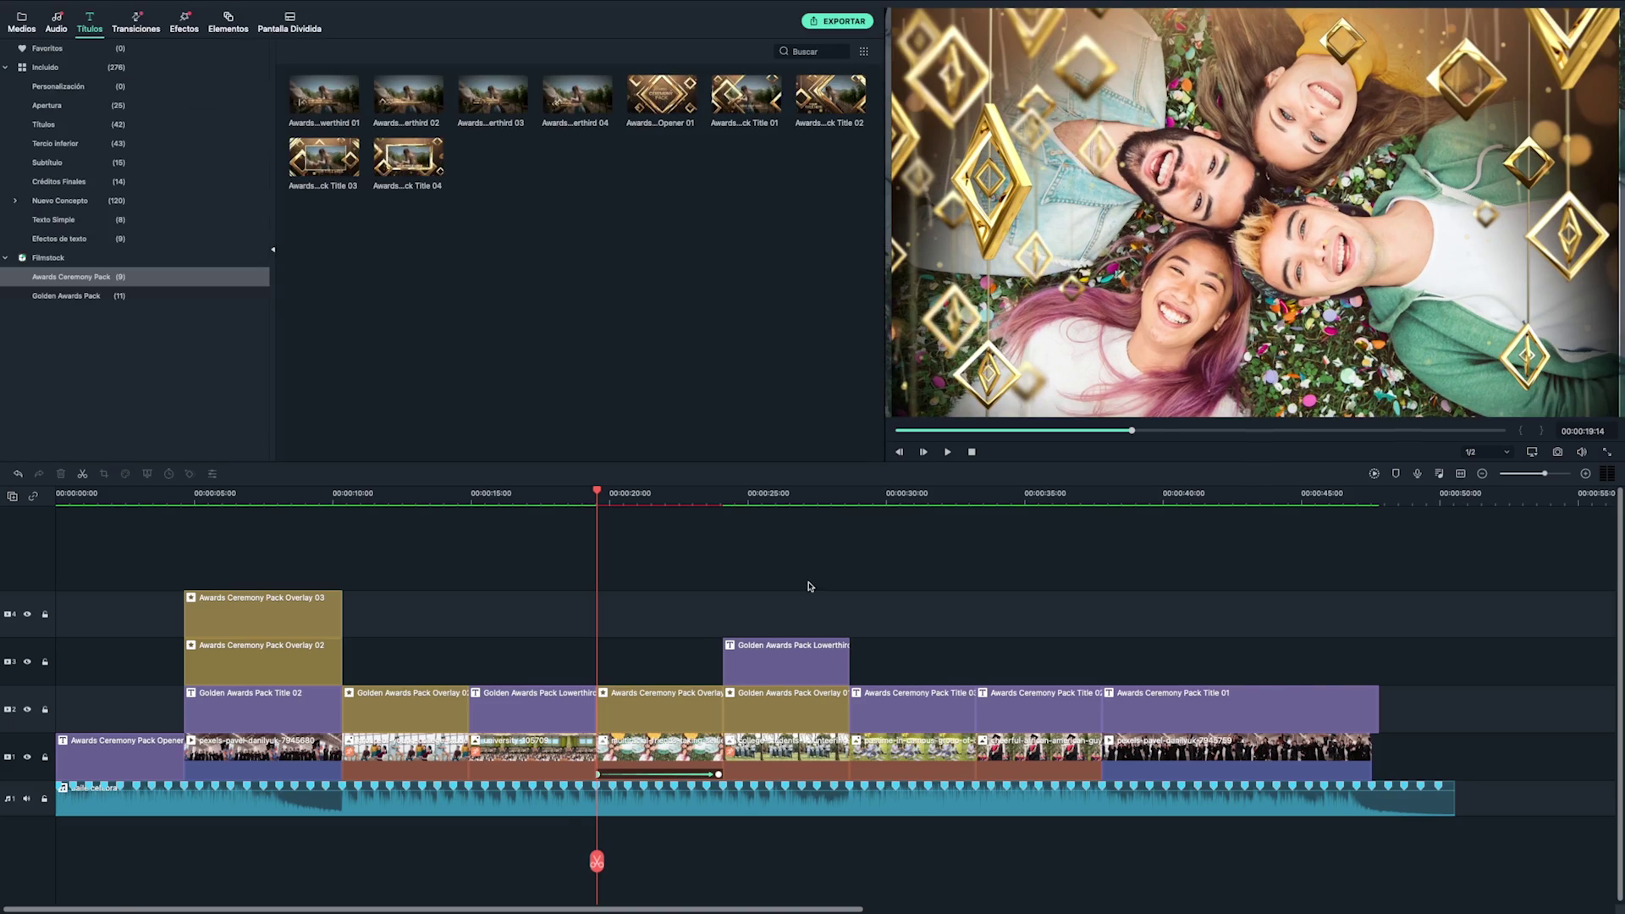
scroll(816, 552, "up", 1)
left_click_drag(555, 494, 689, 502)
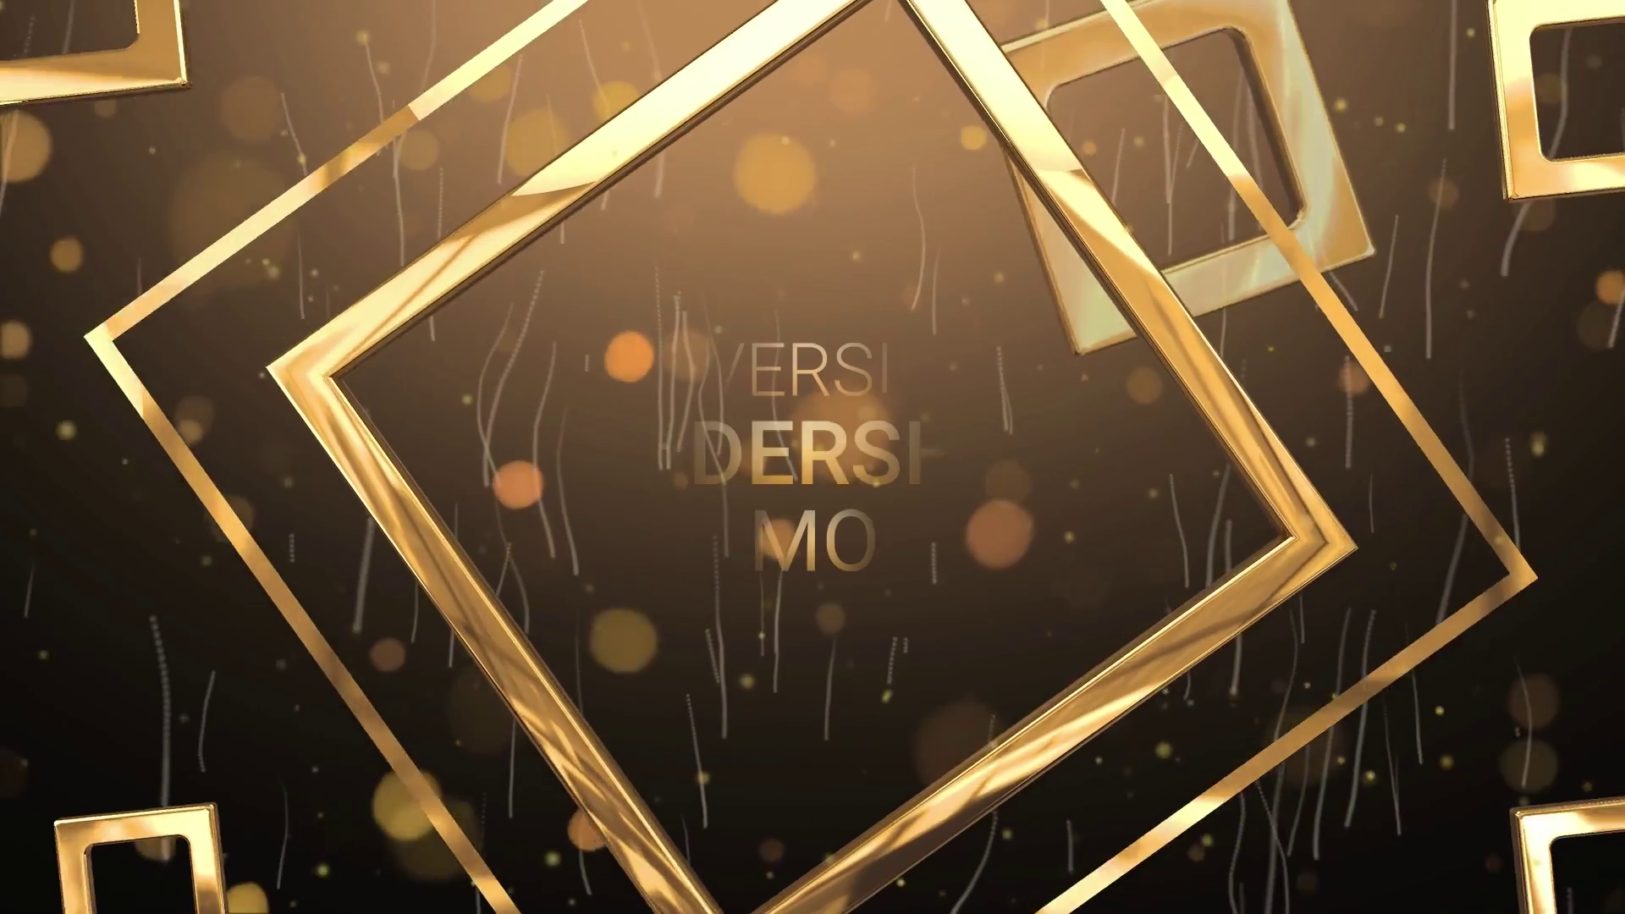